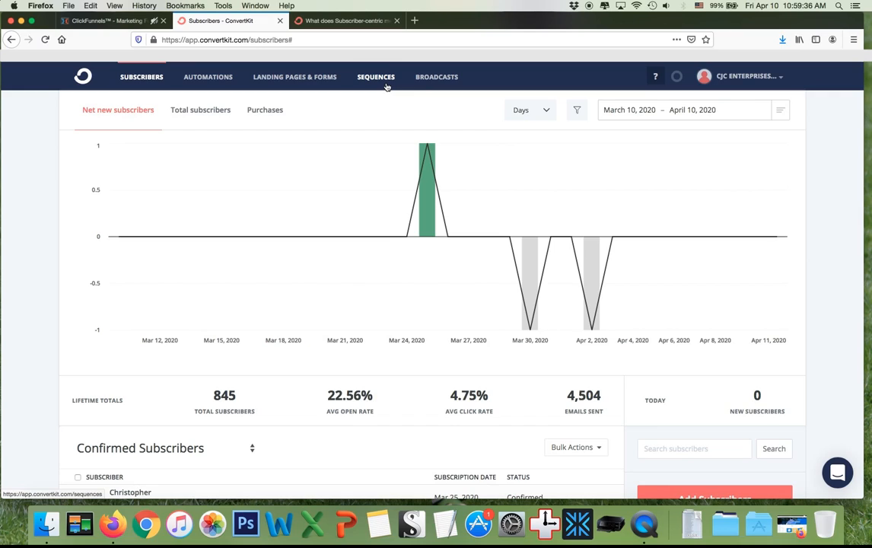
Open the Sequences list, start a new sequence, then cancel back to the list of ten sequences.
left_click(386, 85)
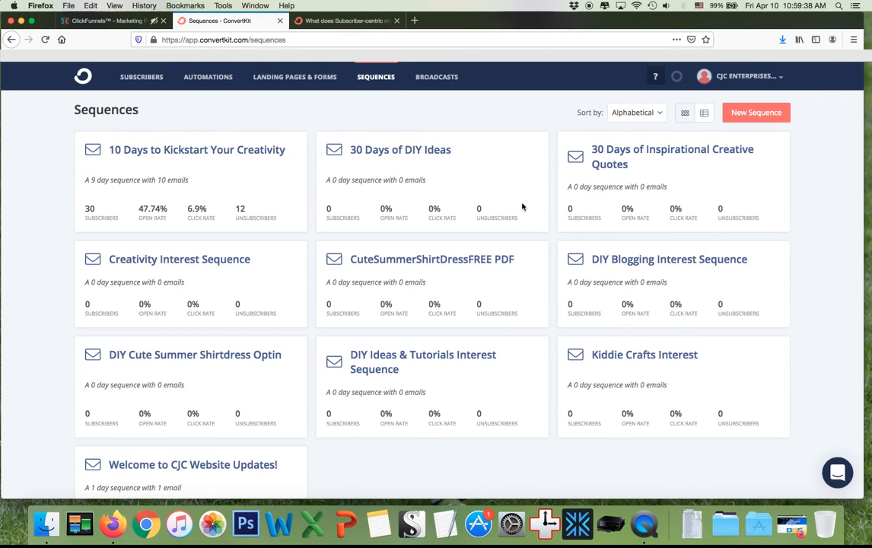
scroll(606, 343, "down", 1)
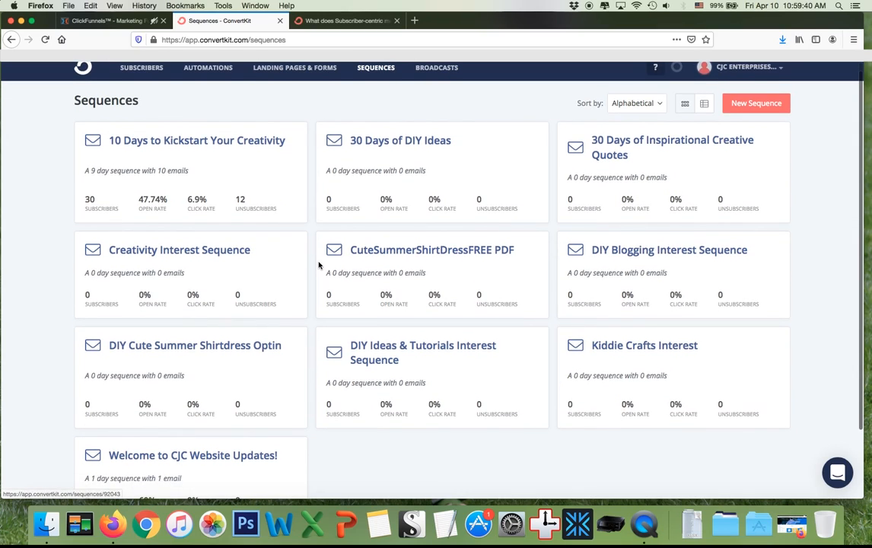
scroll(381, 171, "up", 1)
left_click(761, 116)
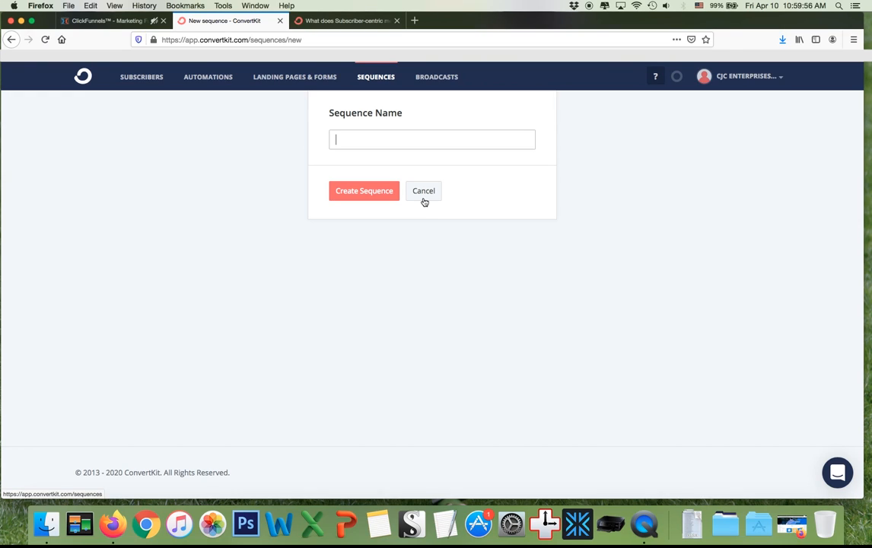
left_click(424, 196)
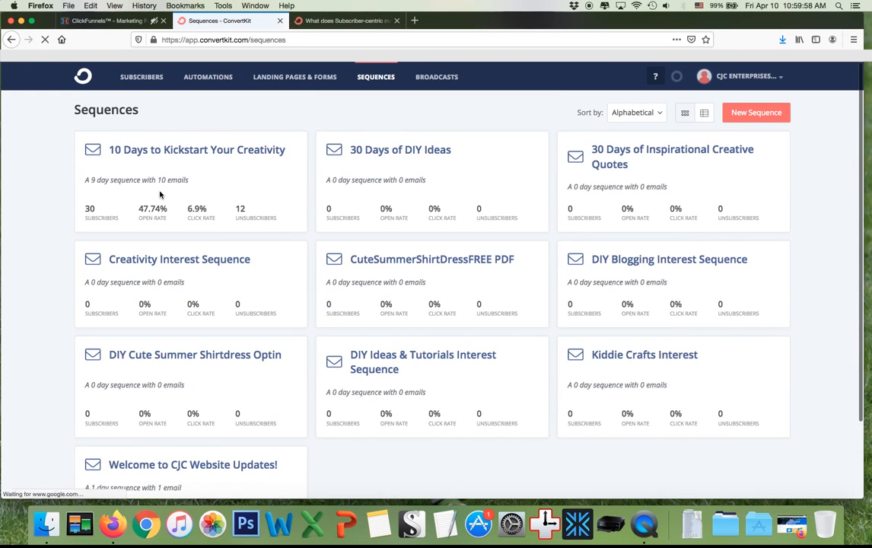
Replace the DIY Cute Summer Shirtdress Optin sample email with a thank-you note promising the tutorial.
left_click(188, 355)
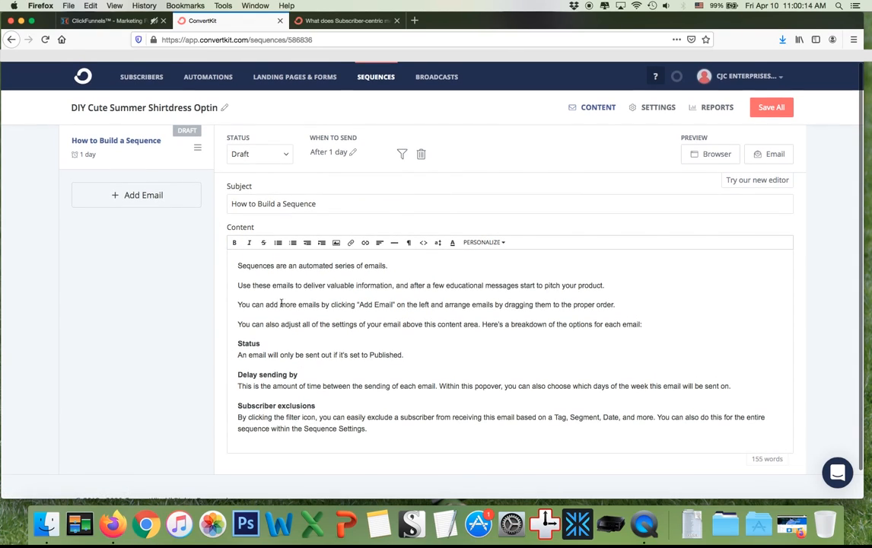
left_click_drag(242, 266, 472, 503)
key("BackSpace")
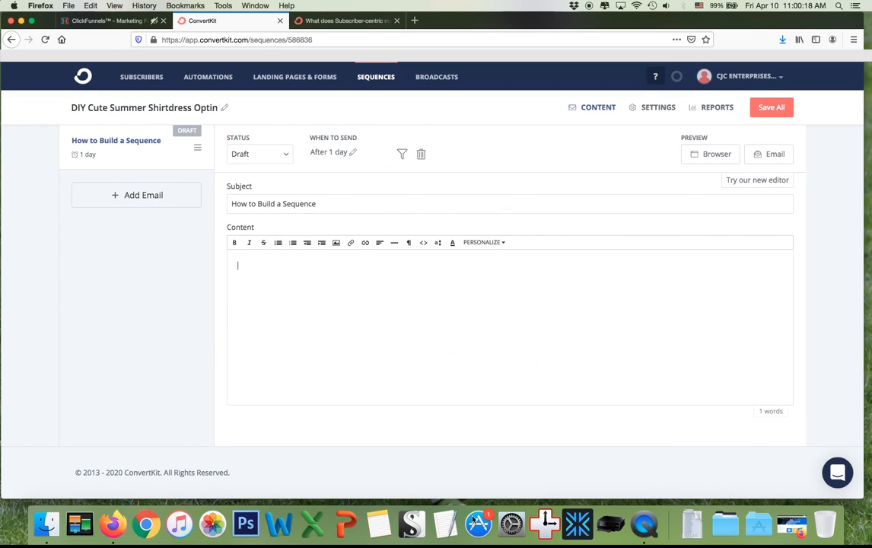
type("Thank you so much for providing ")
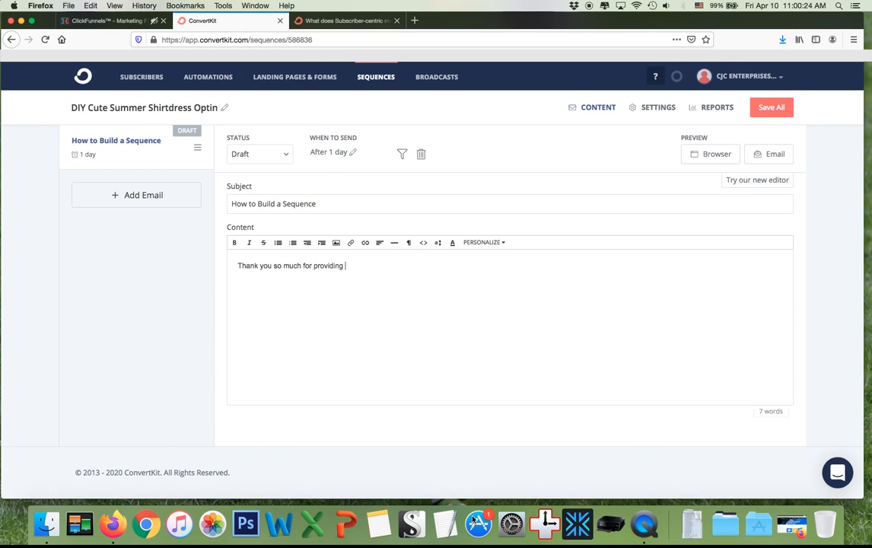
type("your email address! Here is the Cute Summer Shi")
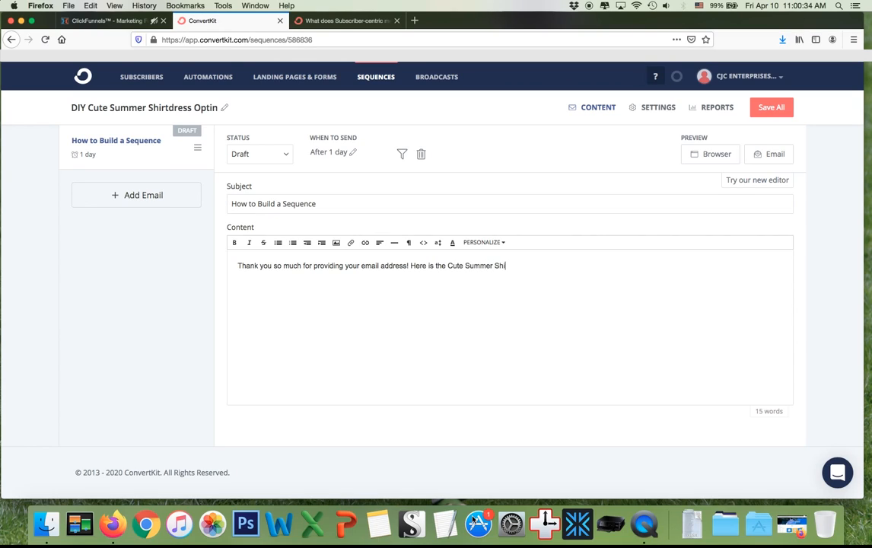
type("rtdress")
type(" tot")
type("rial")
type(" as promised")
type(" - click the button ")
type("belo")
type("w. It will open")
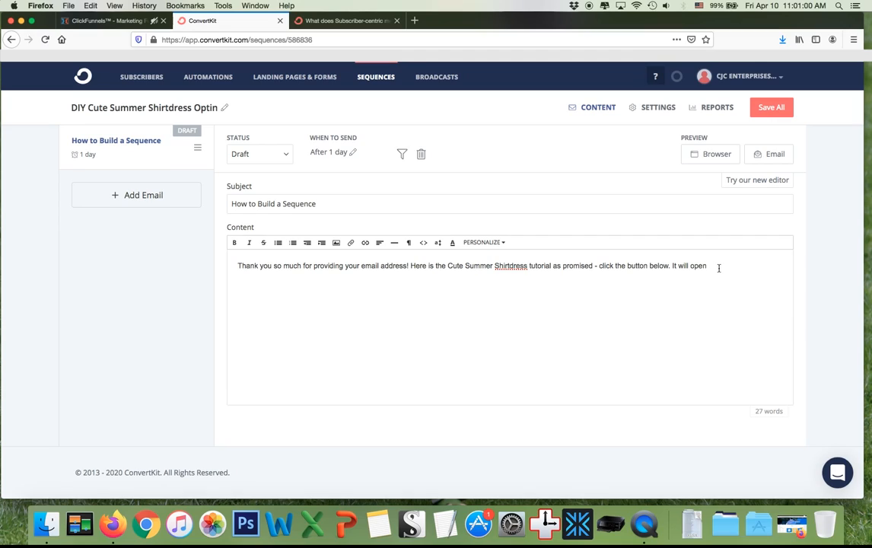
left_click_drag(719, 266, 675, 266)
Open the DIY Mens Shirt Makeover System squeeze page in ClickFunnels' editor and select its footer disclaimer.
left_click(671, 267)
left_click(129, 24)
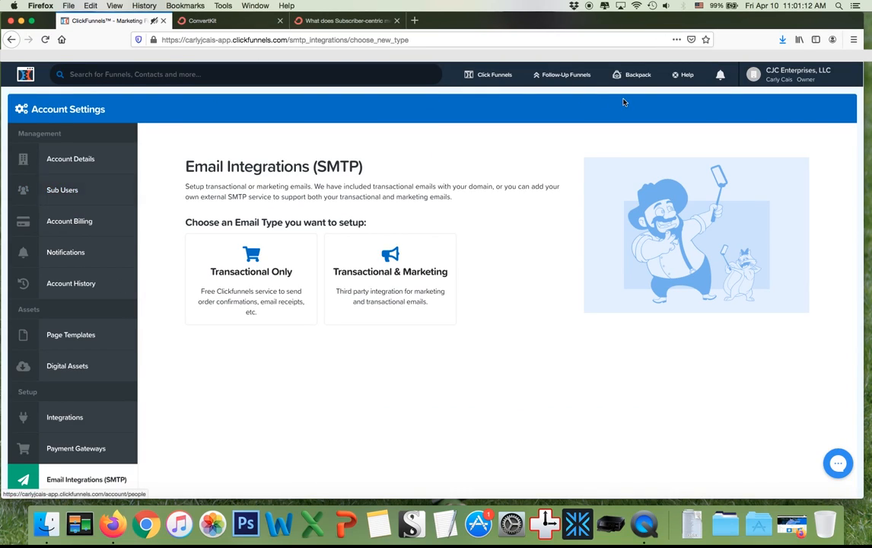
left_click(795, 74)
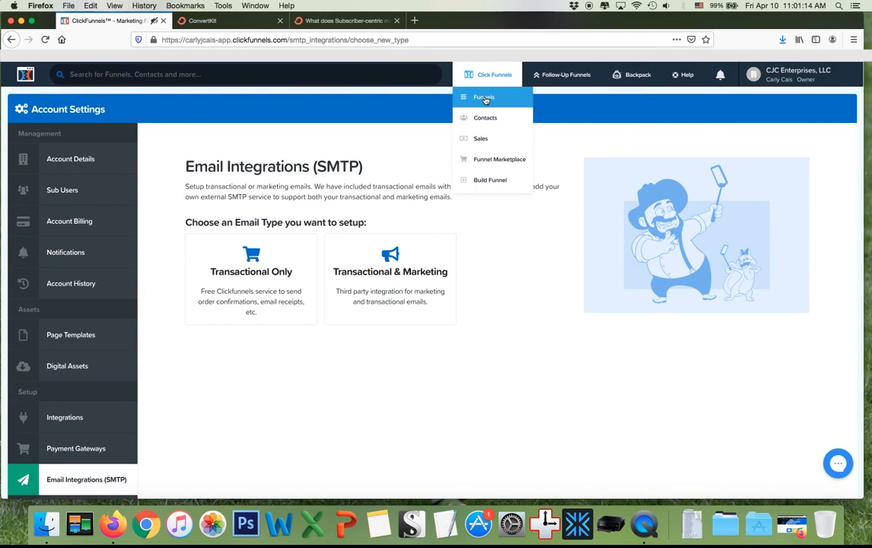
left_click(485, 95)
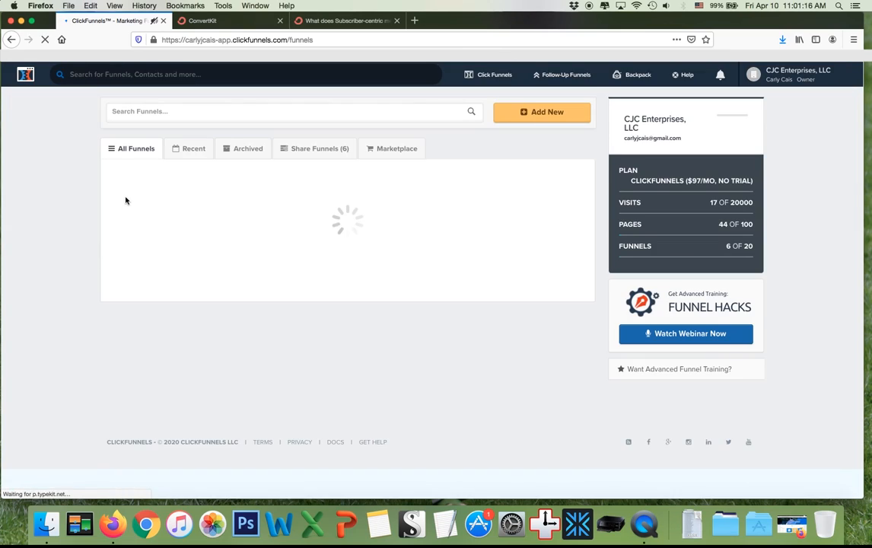
left_click(215, 196)
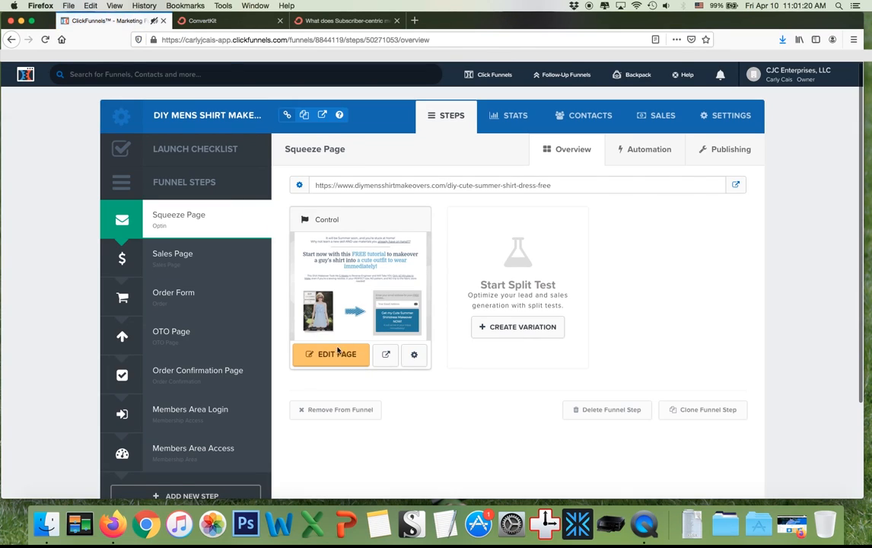
left_click(336, 354)
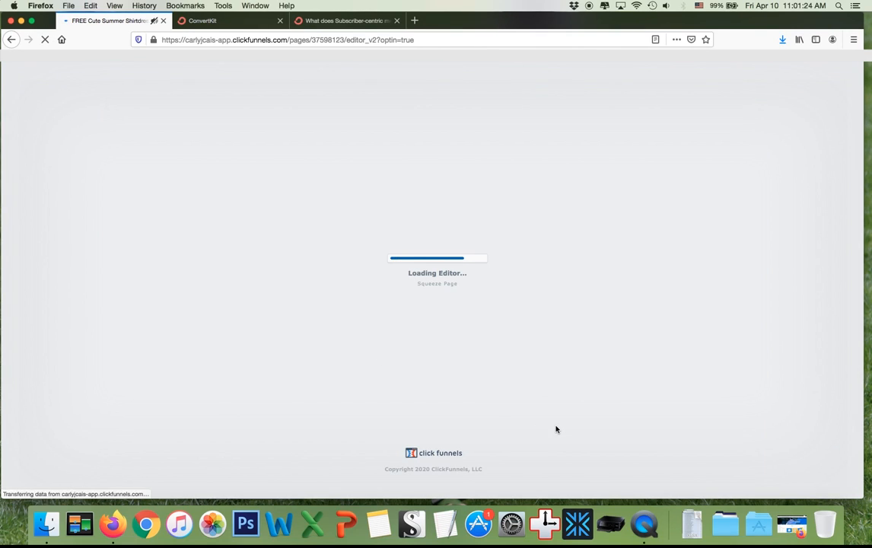
scroll(556, 430, "down", 3)
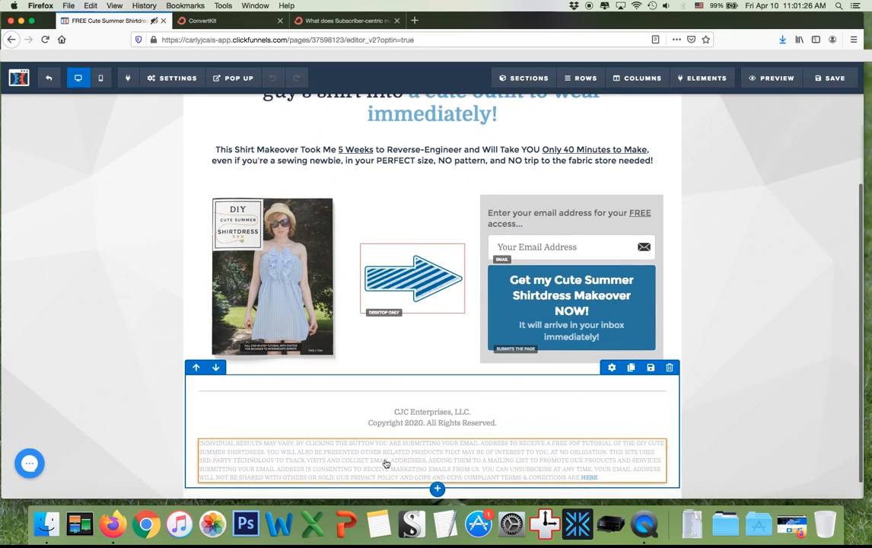
left_click(386, 464)
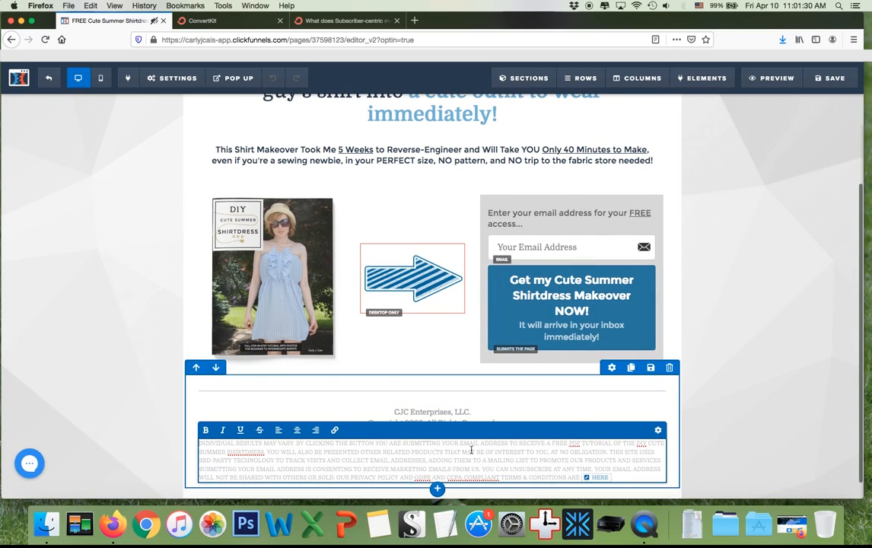
left_click_drag(296, 443, 578, 467)
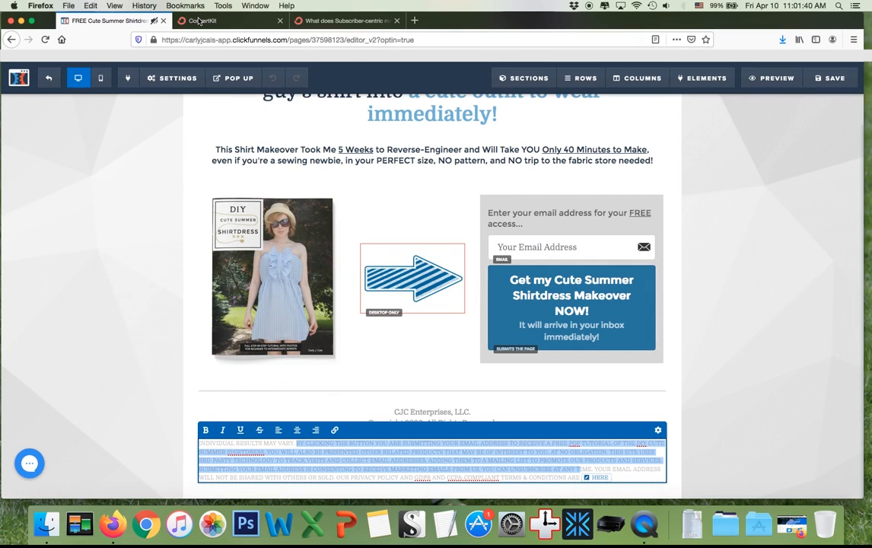
left_click(198, 20)
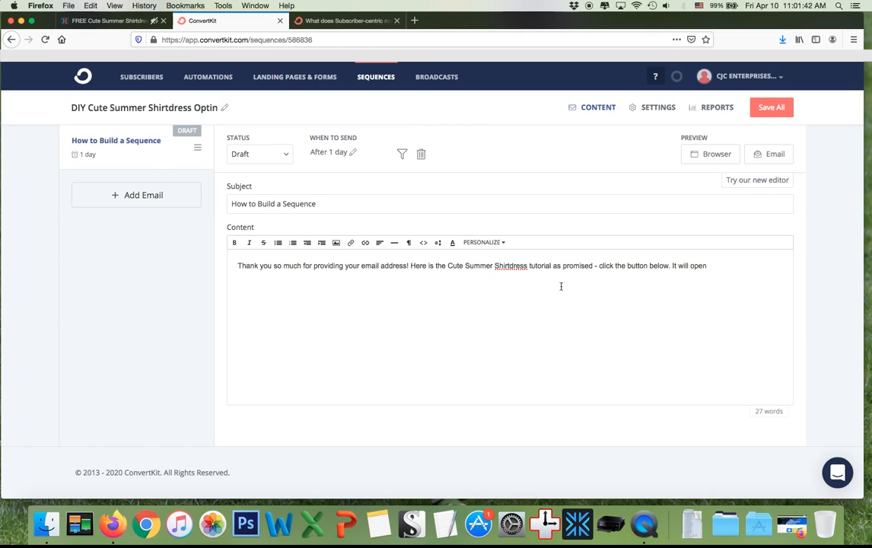
Move 'Here is…' to its own paragraph and finish it with 'in a new browser window, where you can download.'.
left_click(411, 265)
key("BackSpace")
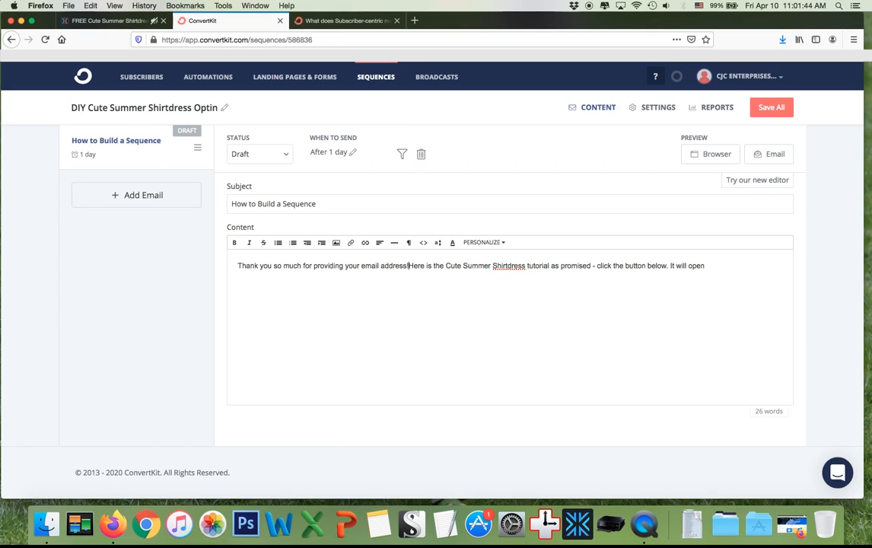
key("Return")
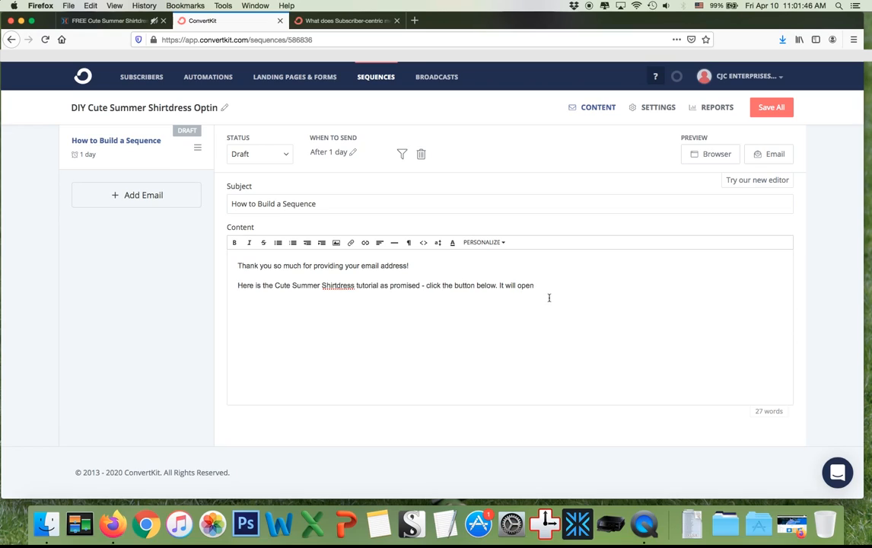
left_click_drag(237, 286, 561, 291)
left_click(485, 285)
type("in a new browser window, where you can download.")
Add the support-email contact line, closing thanks, 'xo' and the sender's name as sign-off.
key("Return")
key("Return")
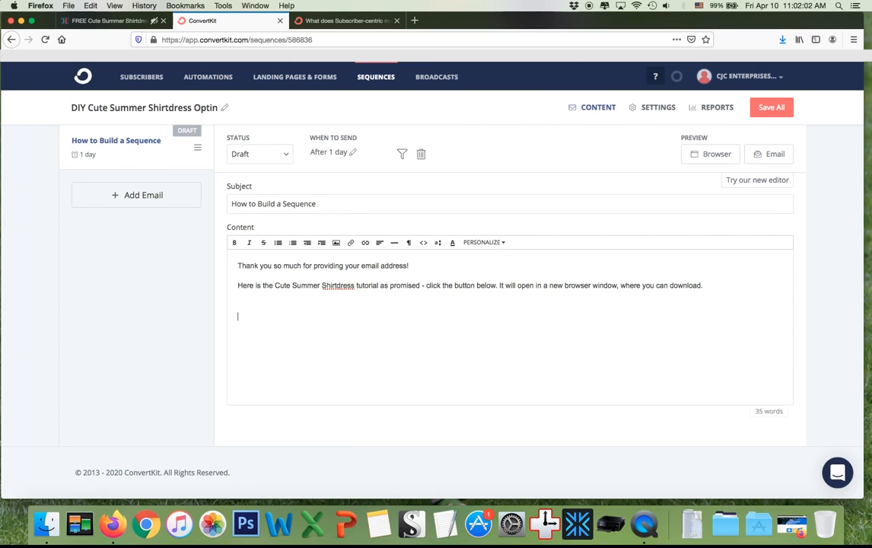
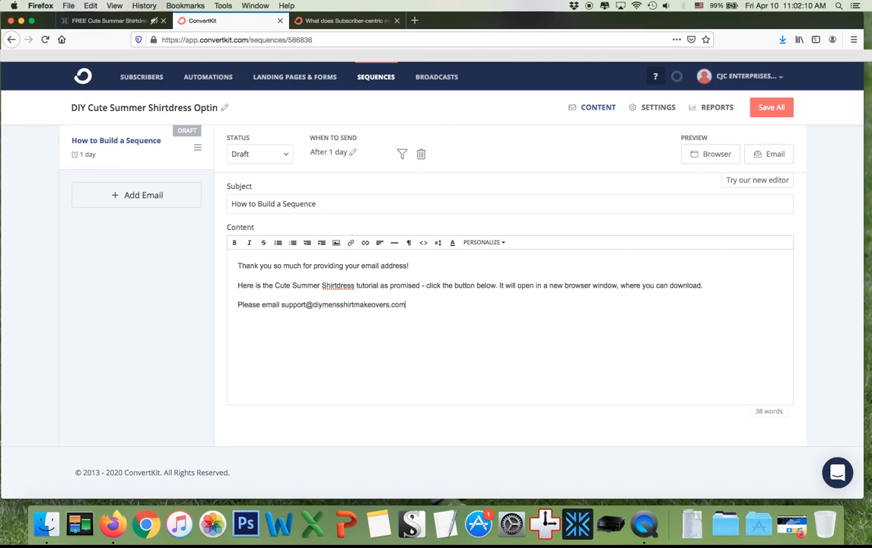
type(" with any questions or issues.")
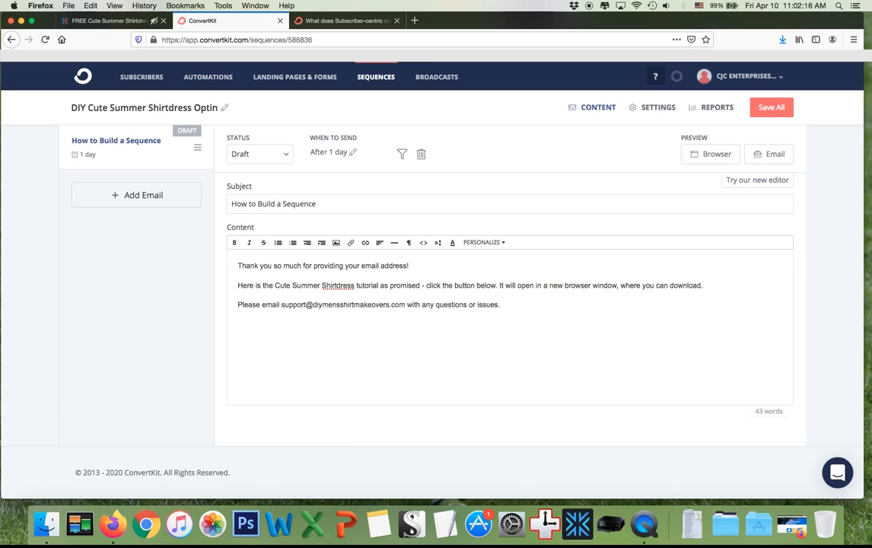
type("Thank you again and hop")
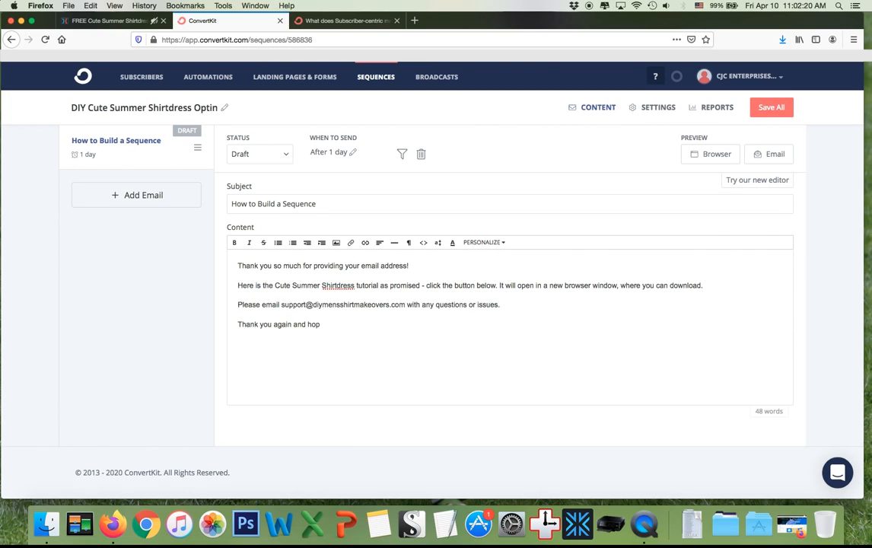
type("e you enkjoy the tutorixo")
key("Return")
type("Carly")
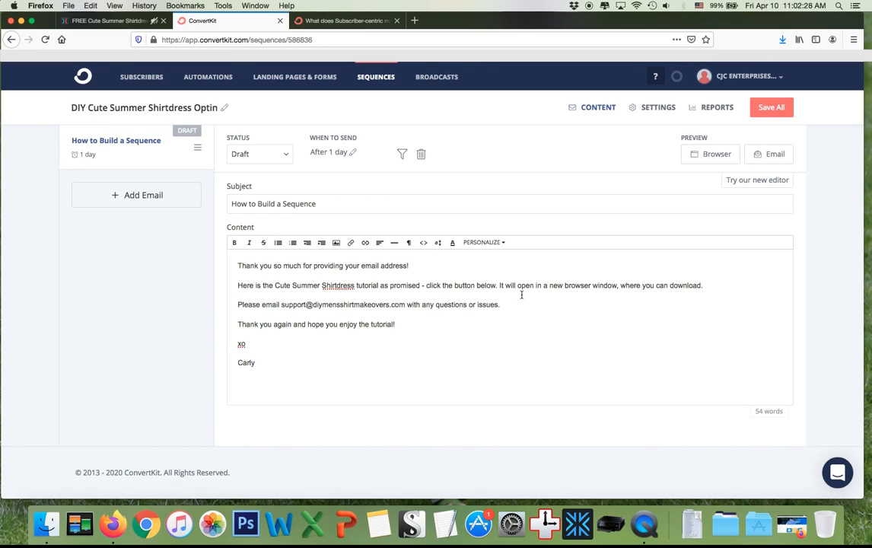
left_click_drag(259, 367, 234, 362)
left_click(314, 377)
left_click_drag(406, 304, 281, 307)
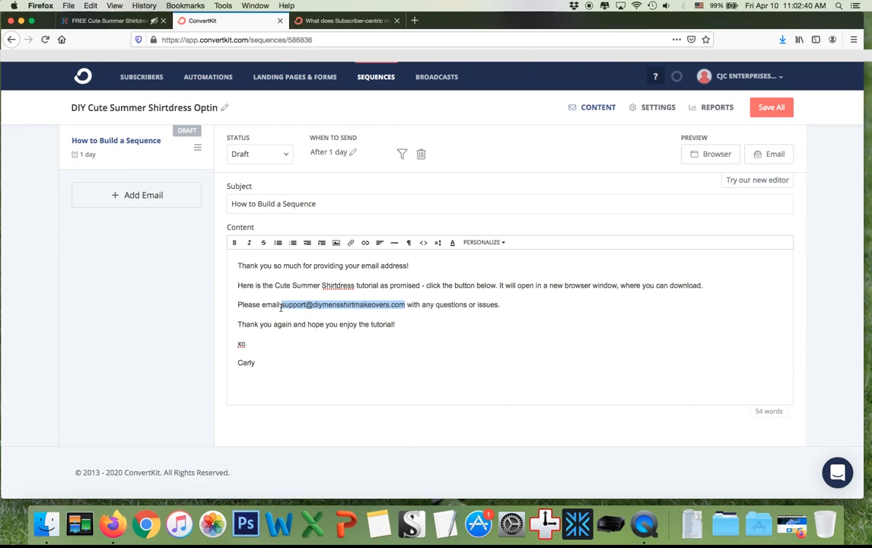
Make the support address a mailto link opening in a new tab, and add an empty line below the download sentence.
left_click(365, 242)
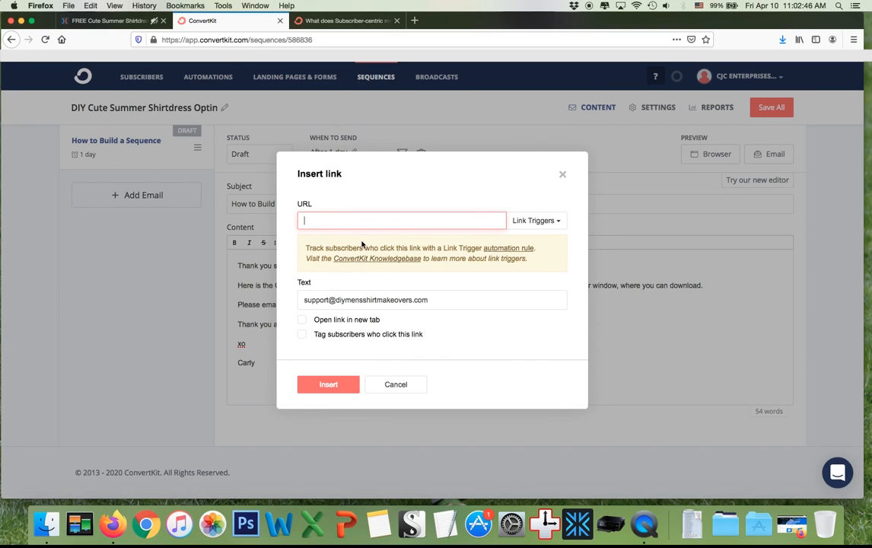
left_click(532, 221)
left_click(500, 199)
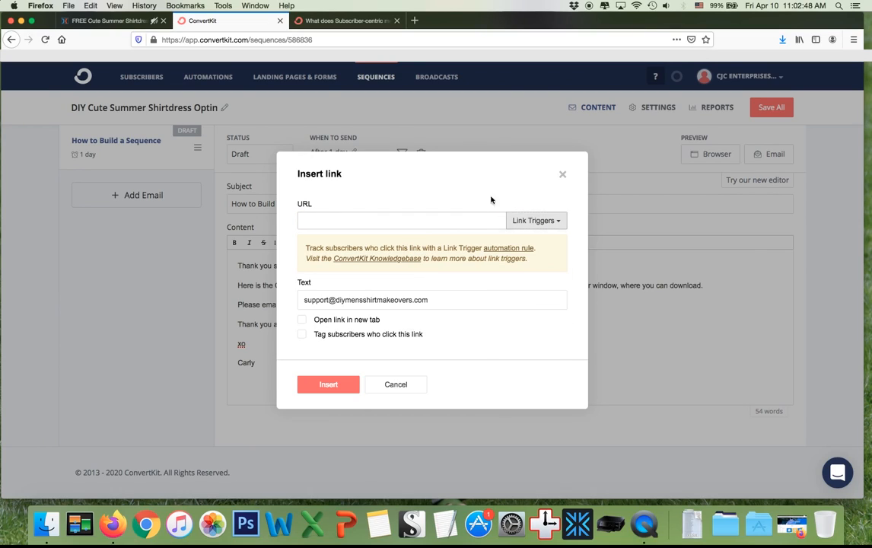
left_click(385, 226)
type("mailt")
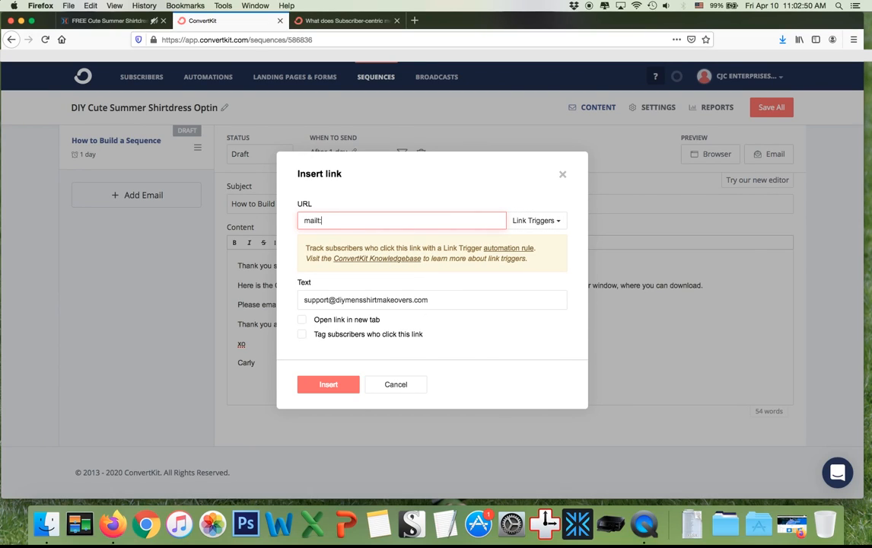
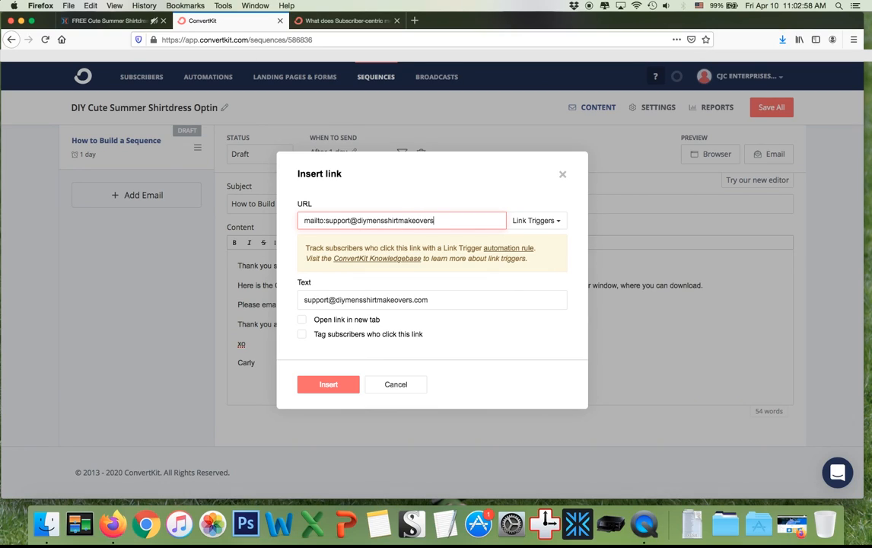
left_click(301, 319)
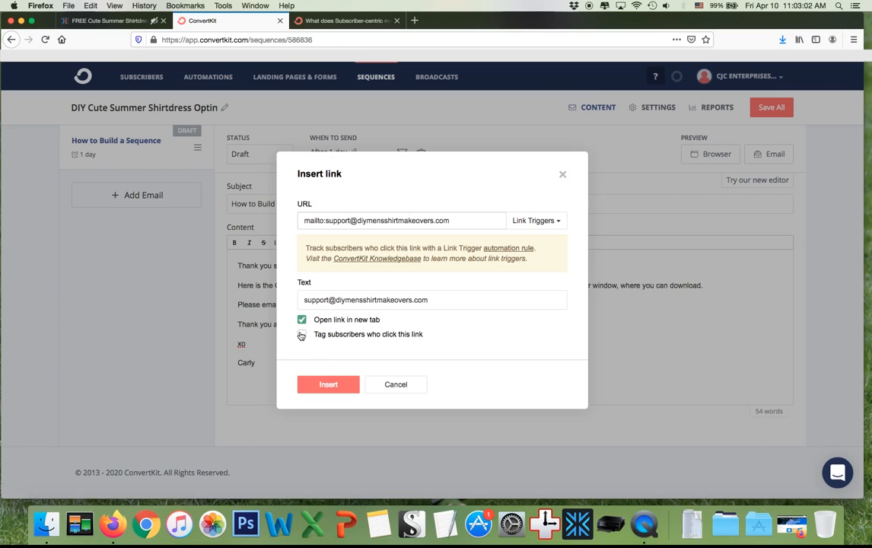
left_click(316, 385)
left_click(379, 342)
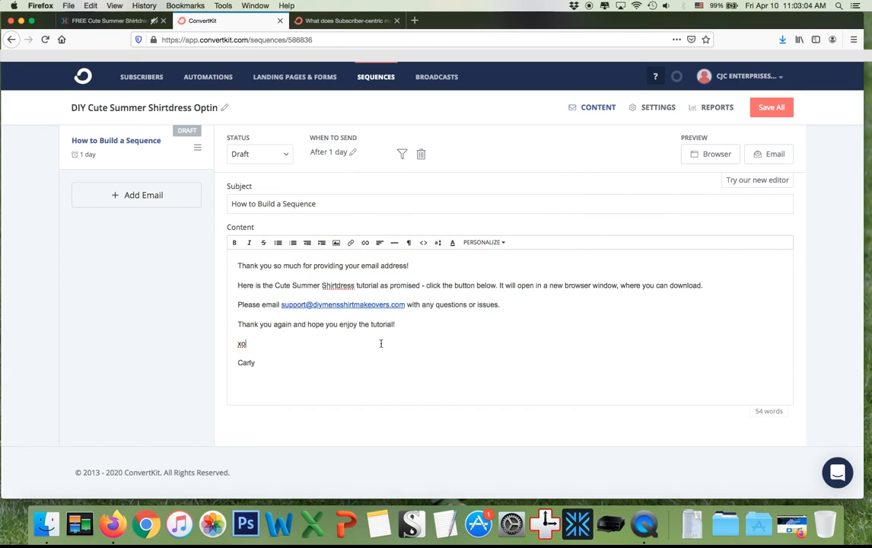
left_click(713, 288)
key("Return")
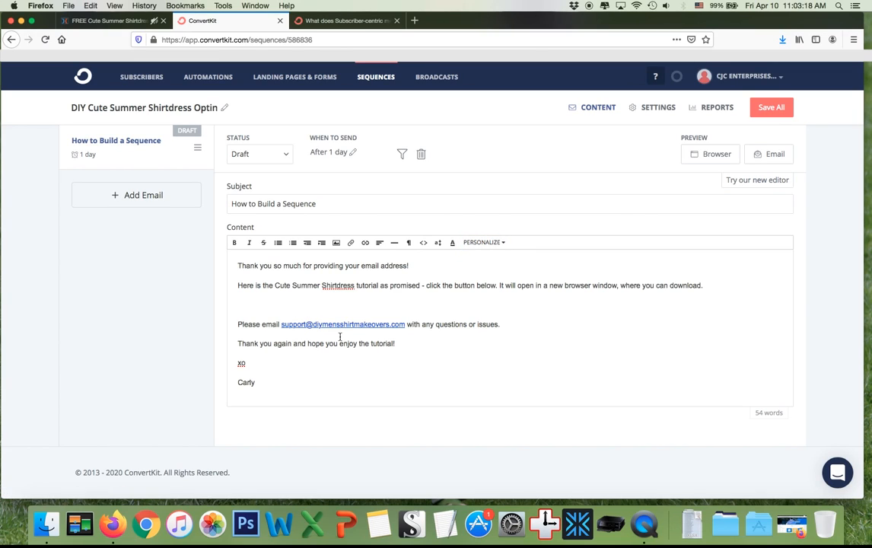
left_click(95, 23)
scroll(707, 405, "up", 3)
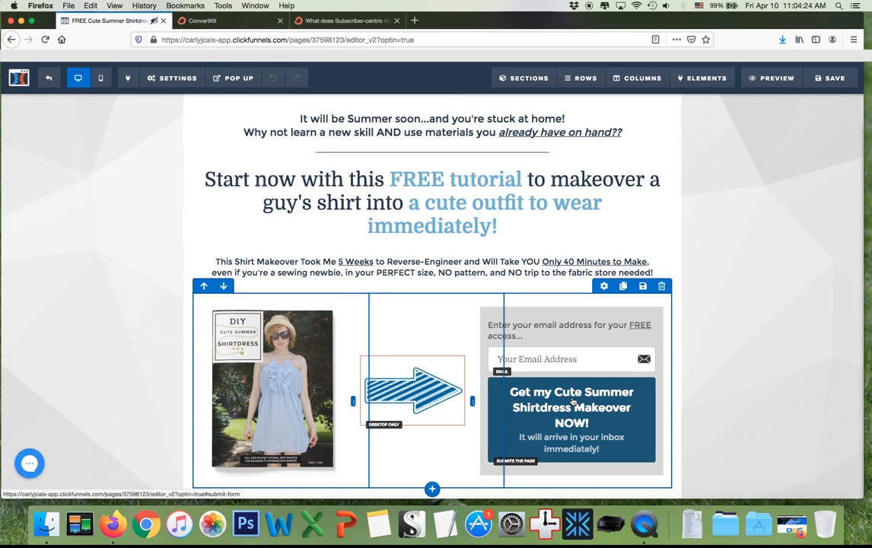
left_click(224, 21)
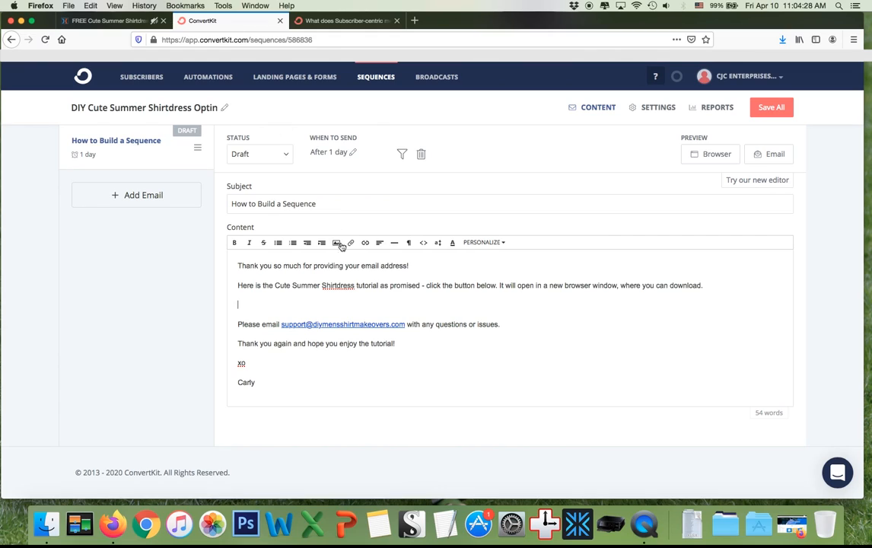
Start the email with 'Hi,' and put the thank-you sentence on the next line.
type("Hi Joan")
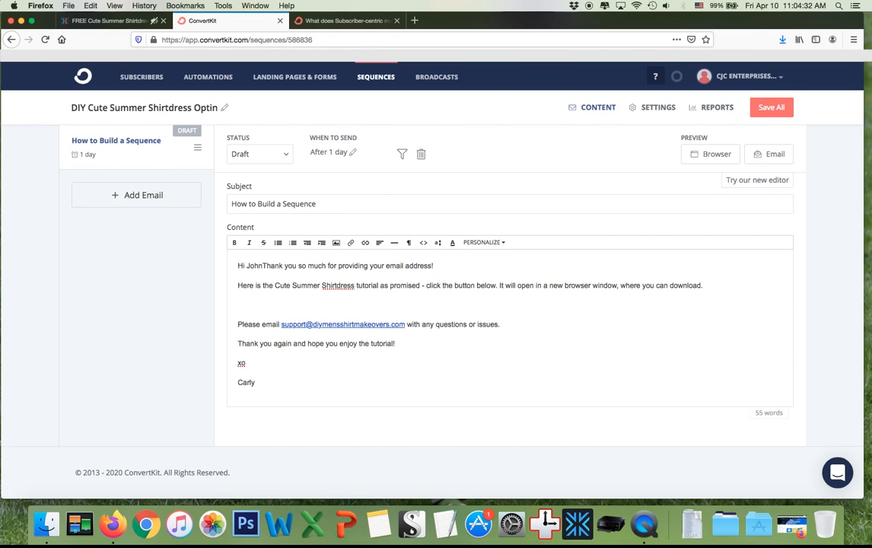
type("ne")
key("Return")
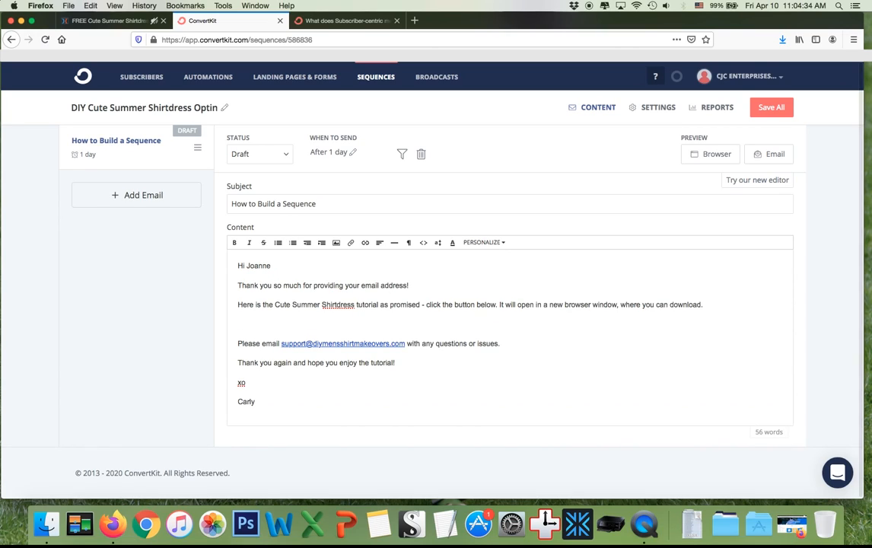
left_click_drag(272, 266, 243, 267)
left_click(125, 20)
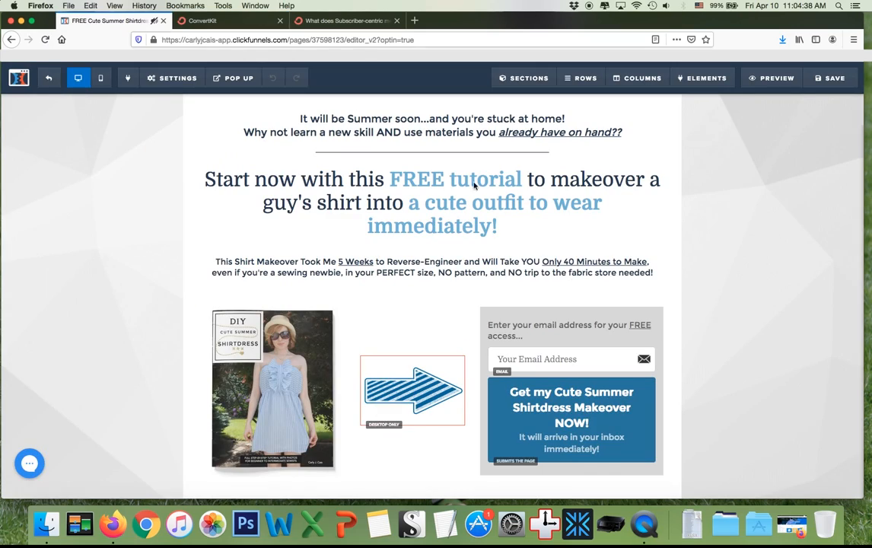
left_click(212, 20)
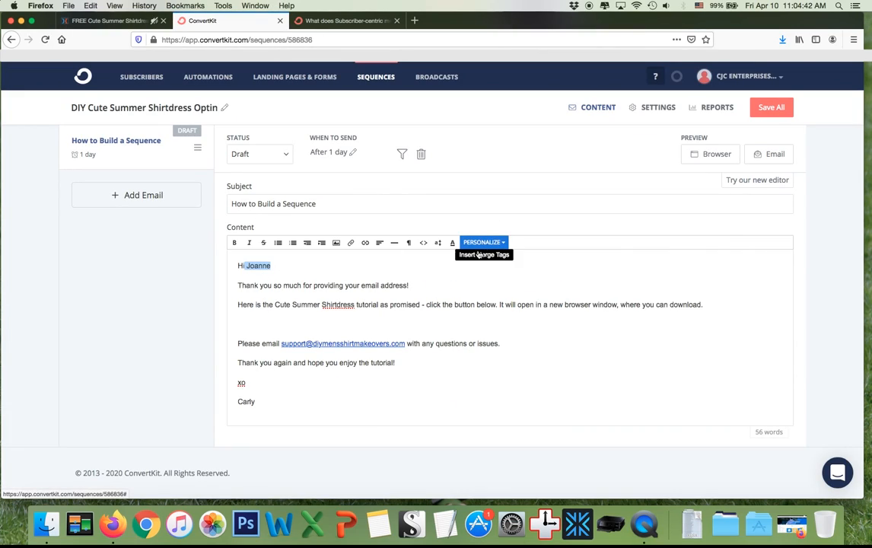
left_click(239, 286)
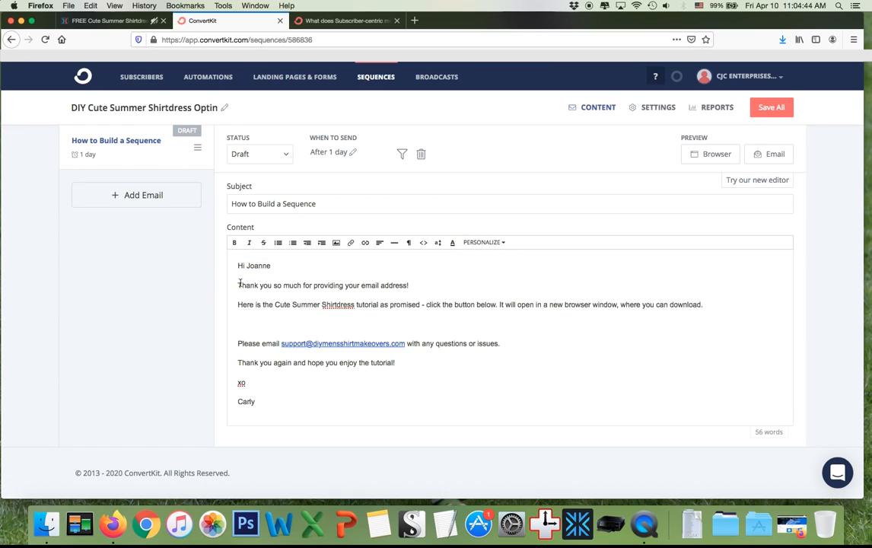
key("BackSpace")
key("BackSpace")
key("BackSpace")
key("BackSpace")
key("BackSpace")
key("BackSpace")
key("BackSpace")
key("BackSpace")
key("BackSpace")
key("BackSpace")
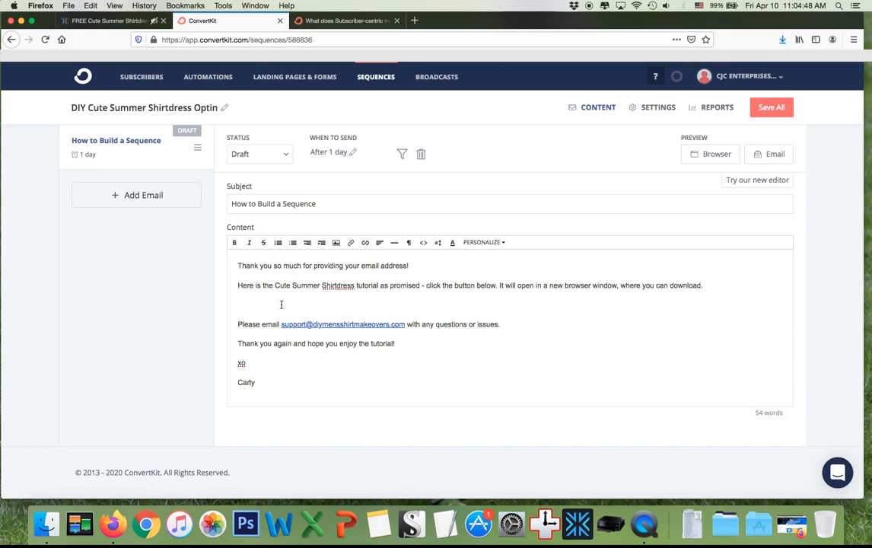
left_click(113, 19)
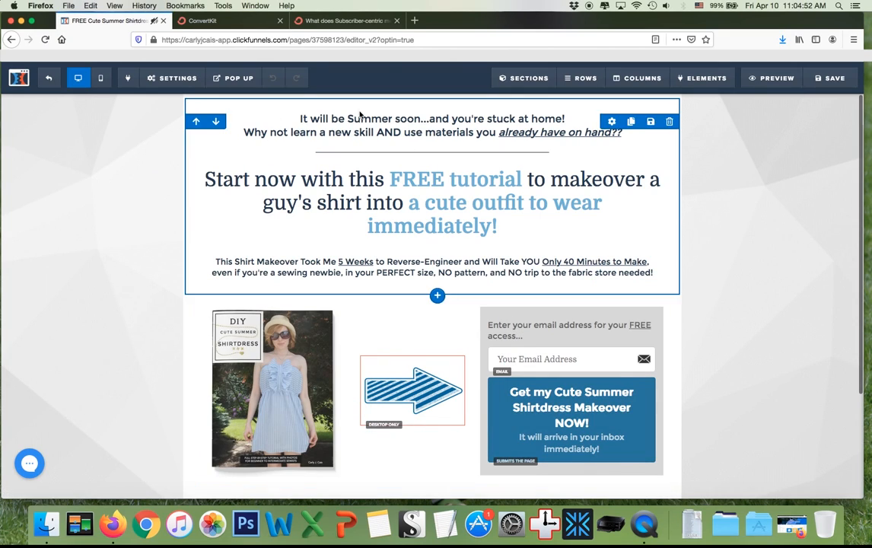
left_click(202, 20)
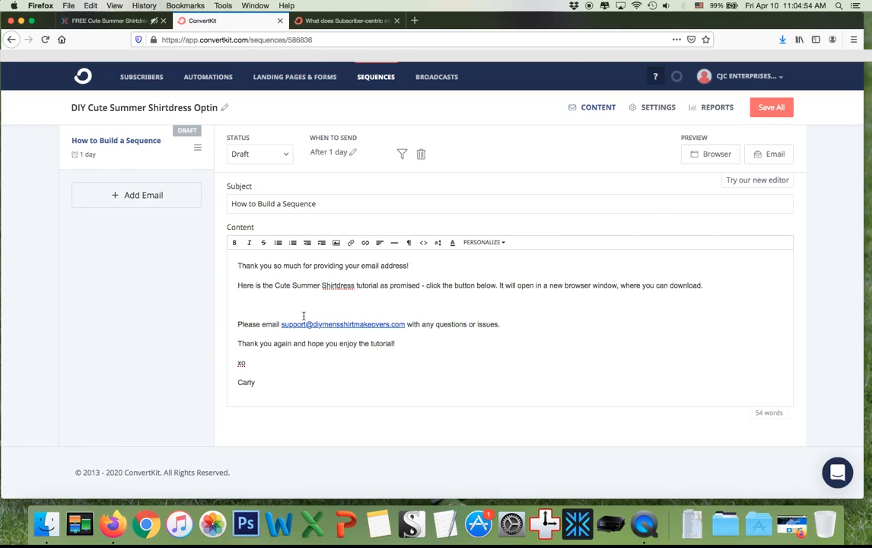
type("Hi Joanne")
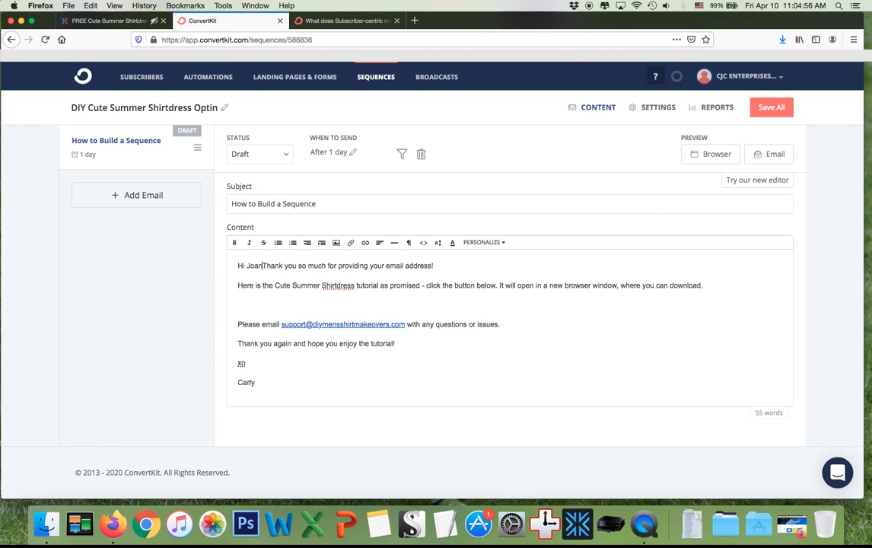
key("BackSpace")
key("BackSpace")
key("BackSpace")
key("BackSpace")
key("BackSpace")
key("BackSpace")
key("BackSpace")
type(",")
key("Return")
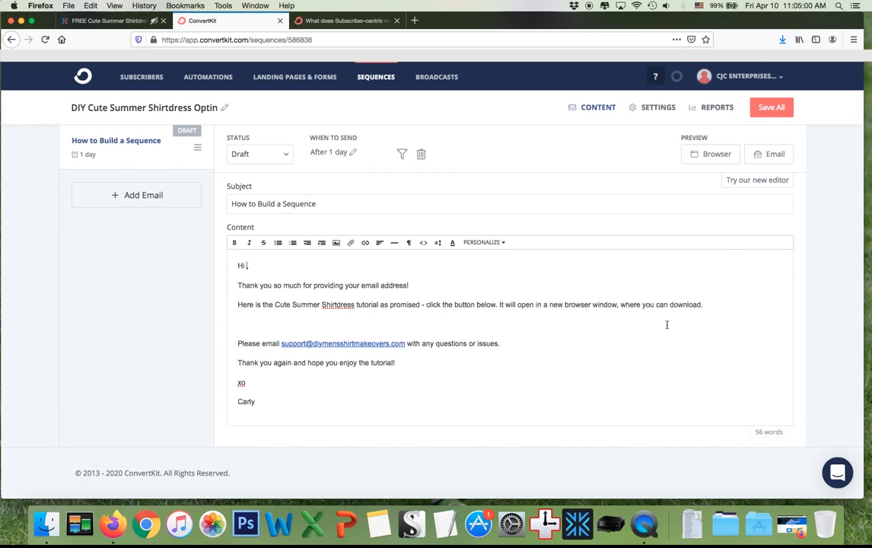
Insert the subscriber first-name merge tag and the name-with-fallback block, then select the extra Hello line.
left_click(499, 243)
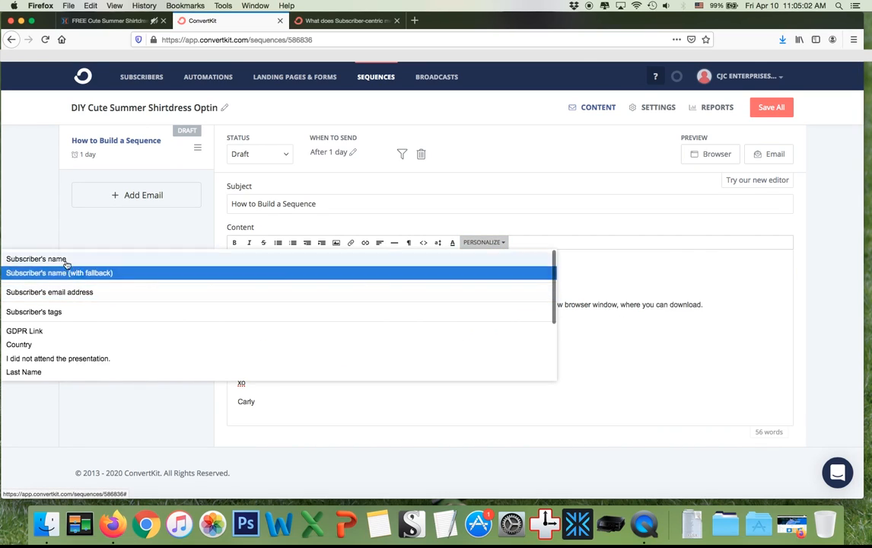
left_click(67, 261)
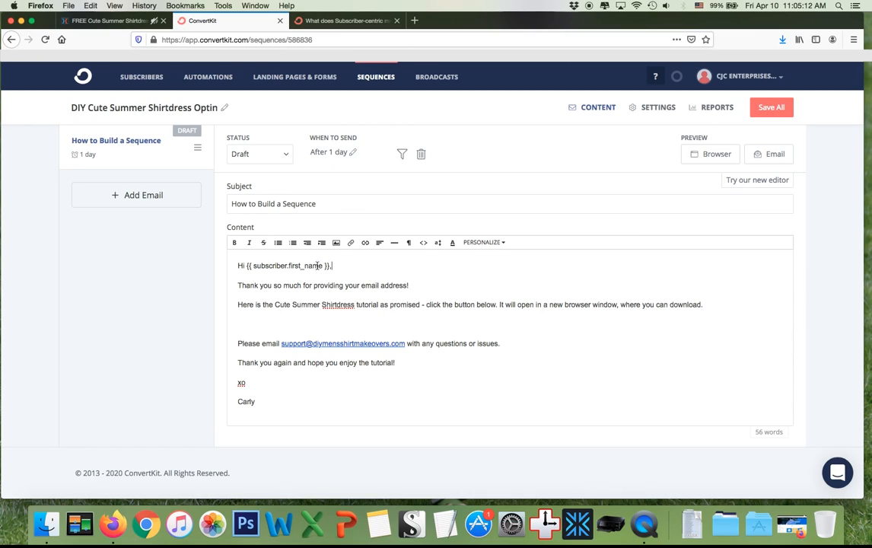
left_click(492, 243)
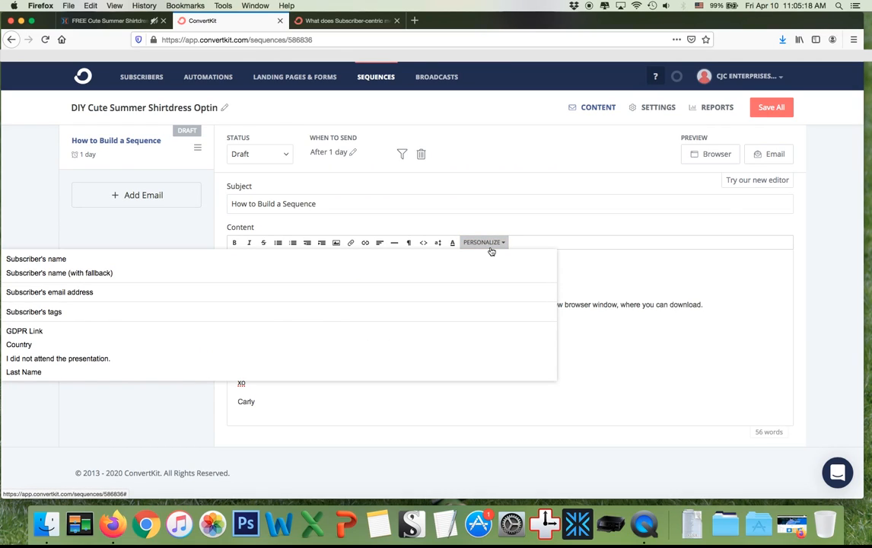
left_click(70, 278)
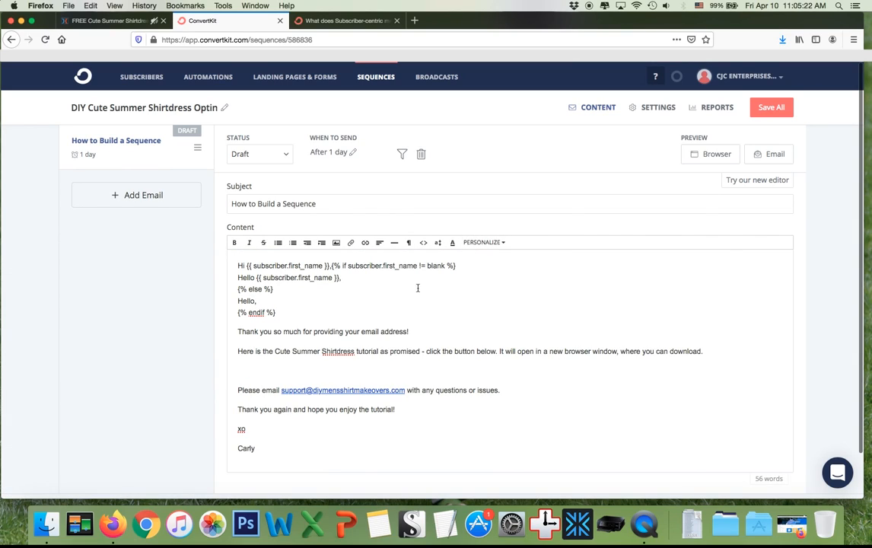
left_click(340, 280)
left_click_drag(340, 280, 189, 277)
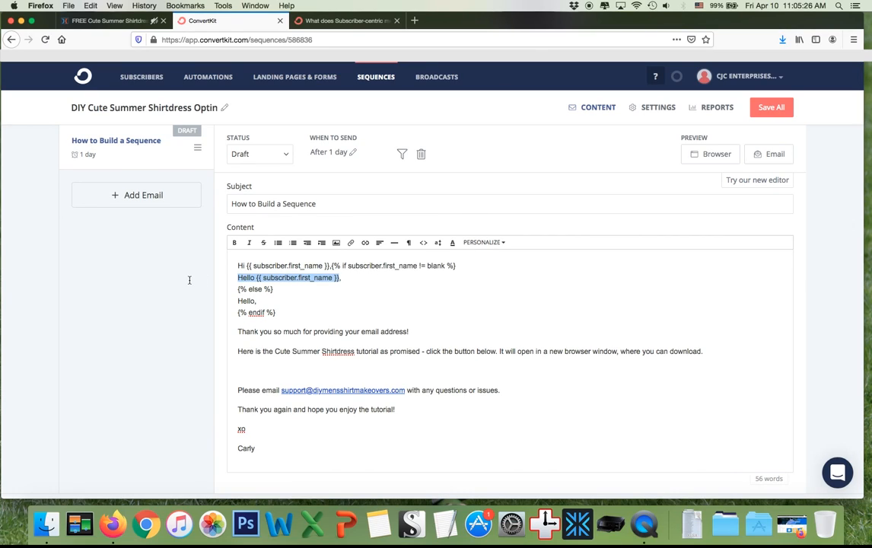
Delete the duplicate Hello line and the four greeting lines at the top of the body.
key("BackSpace")
key("BackSpace")
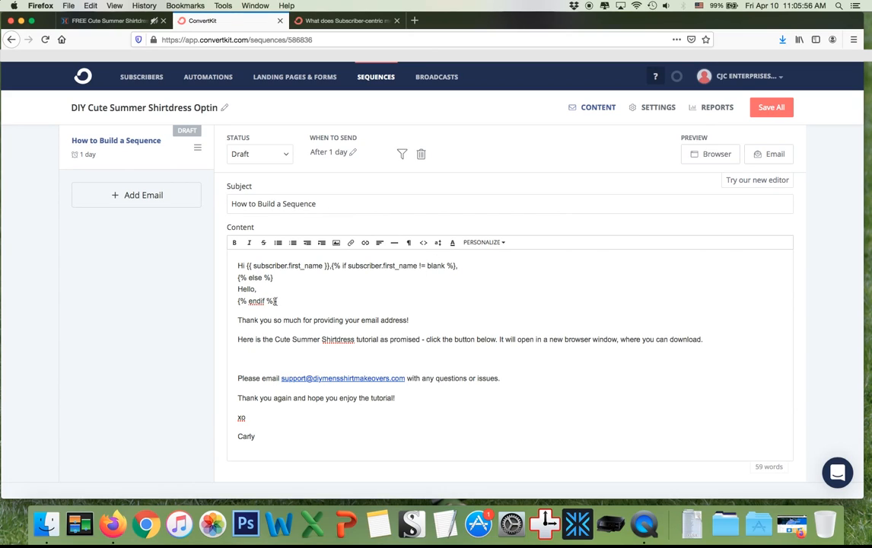
left_click_drag(278, 303, 234, 263)
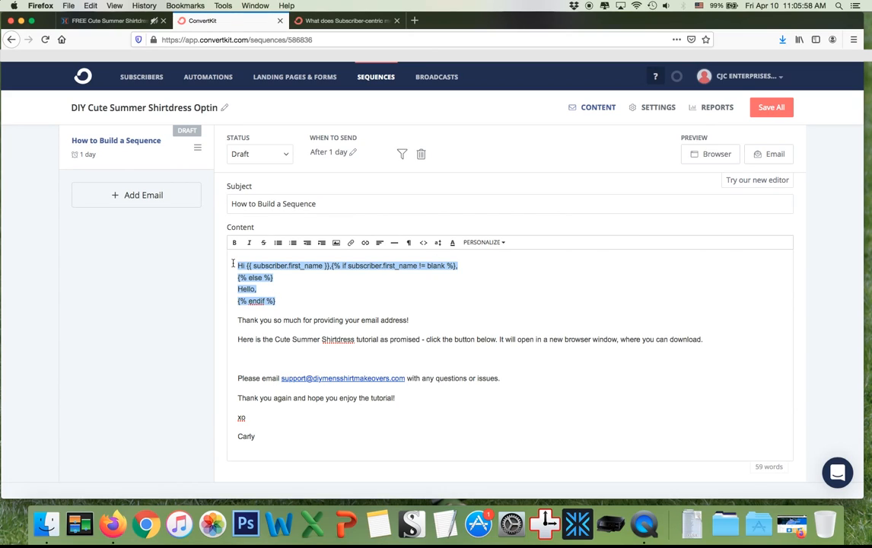
key("BackSpace")
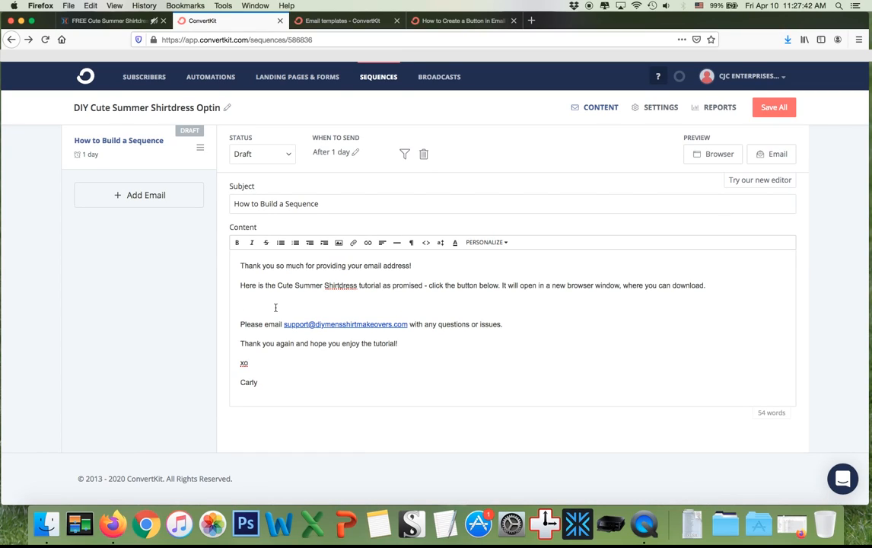
Type 'Cute Summer Shirtdress Tutorial (PDF)' on the empty line below the download sentence.
type("Cute Summer T")
key("BackSpace")
type("Shirtdress Tutorial (PDF)")
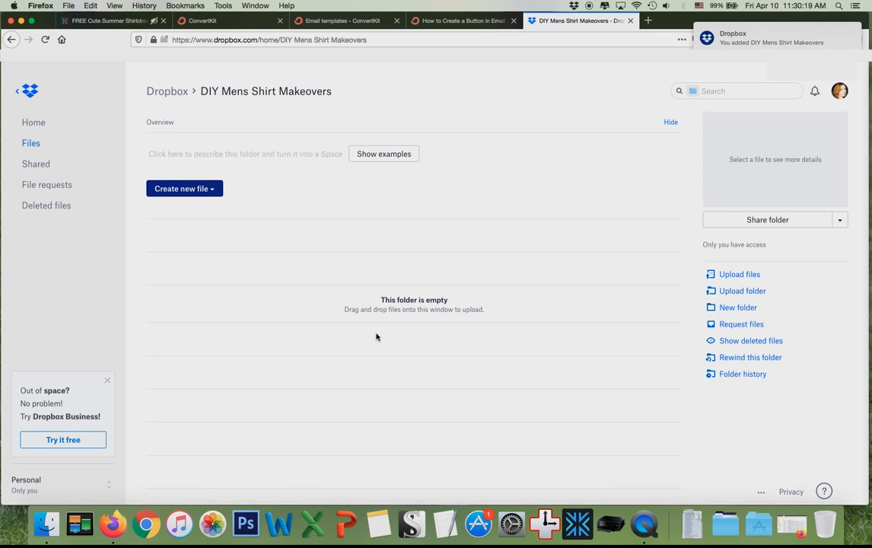
Upload DIY-Project-Planner.pdf to the DIY Mens Shirt Makeovers Dropbox folder.
left_click(731, 277)
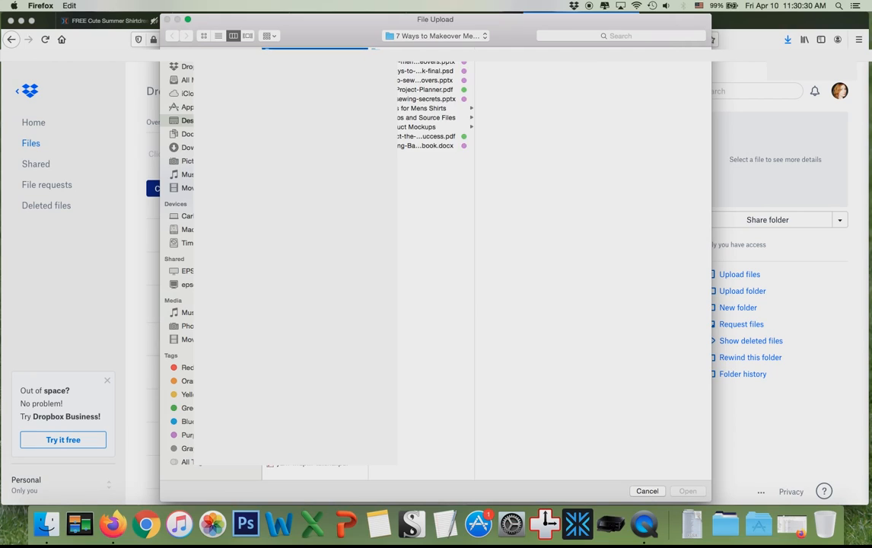
left_click(418, 90)
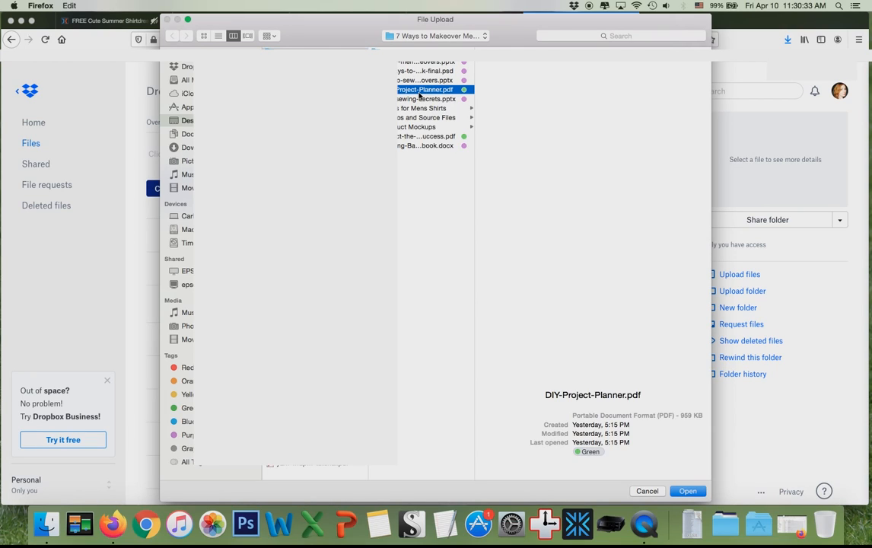
left_click(687, 492)
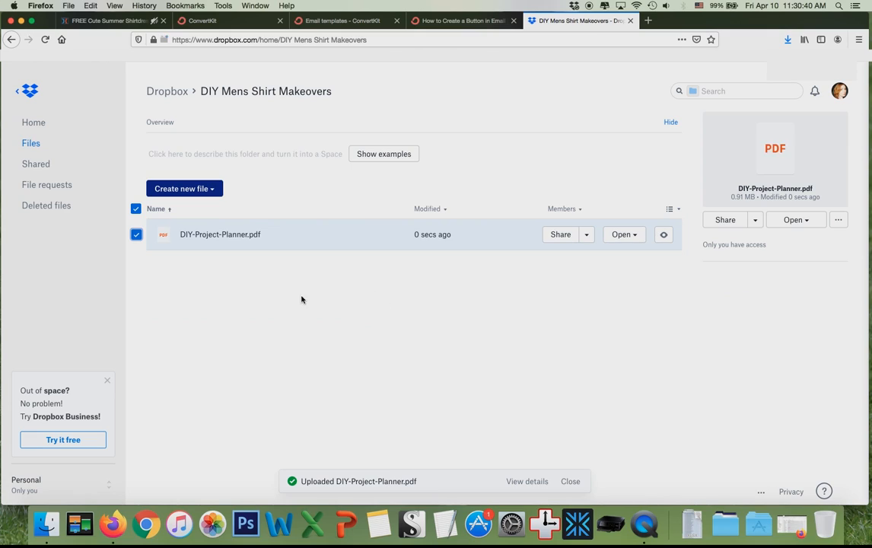
Create a view-only share link for DIY-Project-Planner.pdf and copy it.
left_click(587, 236)
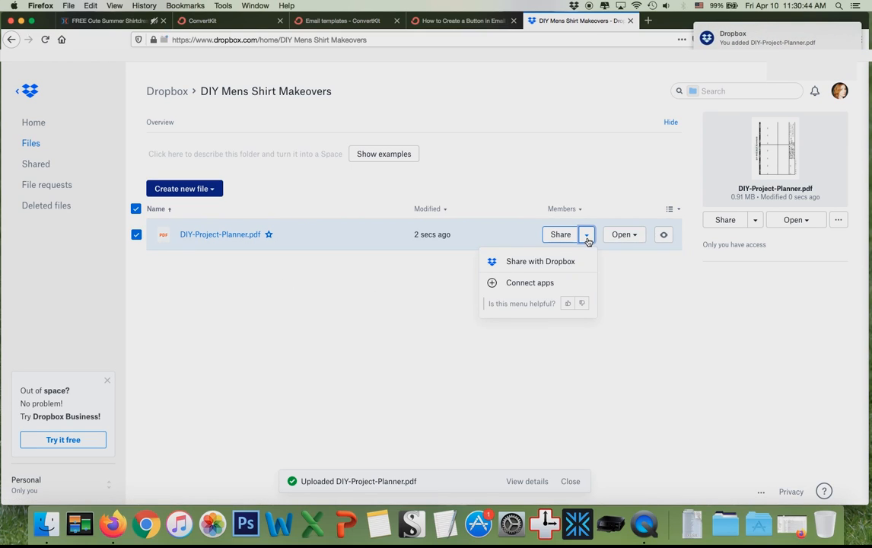
left_click(536, 261)
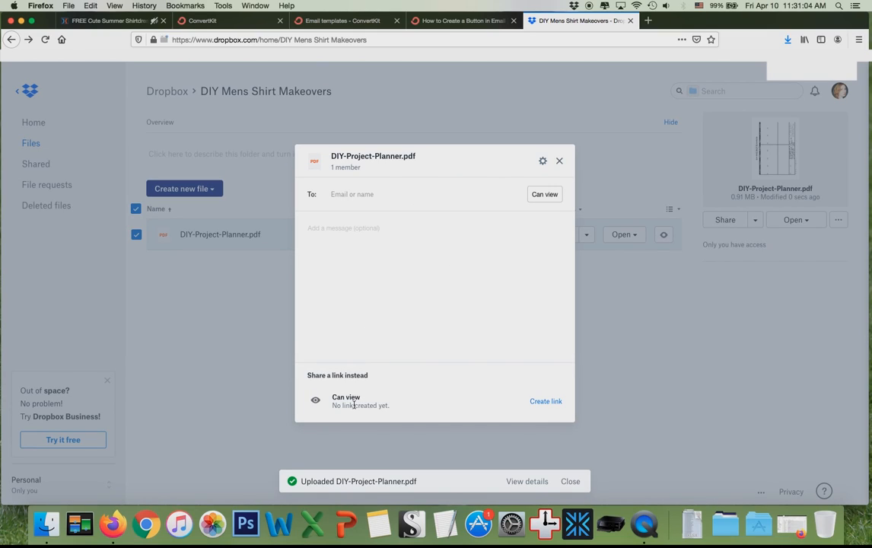
left_click(547, 402)
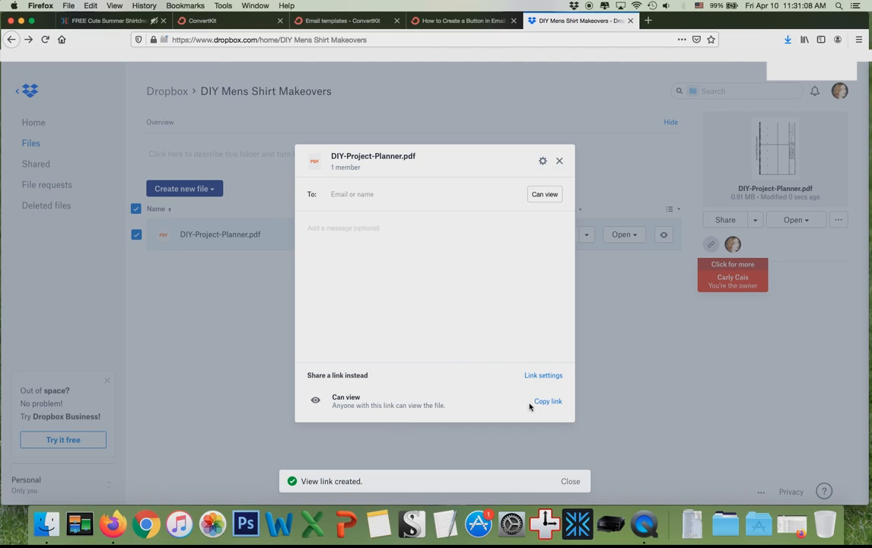
left_click(542, 376)
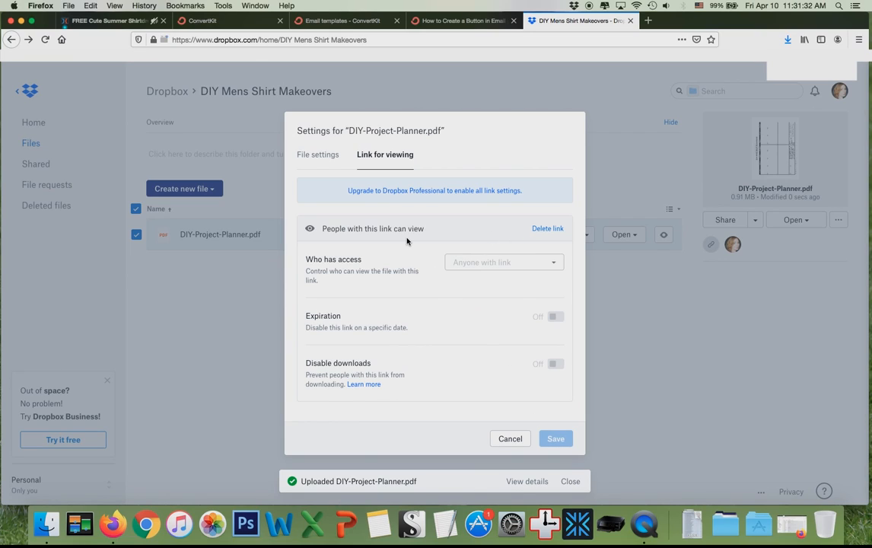
left_click(318, 157)
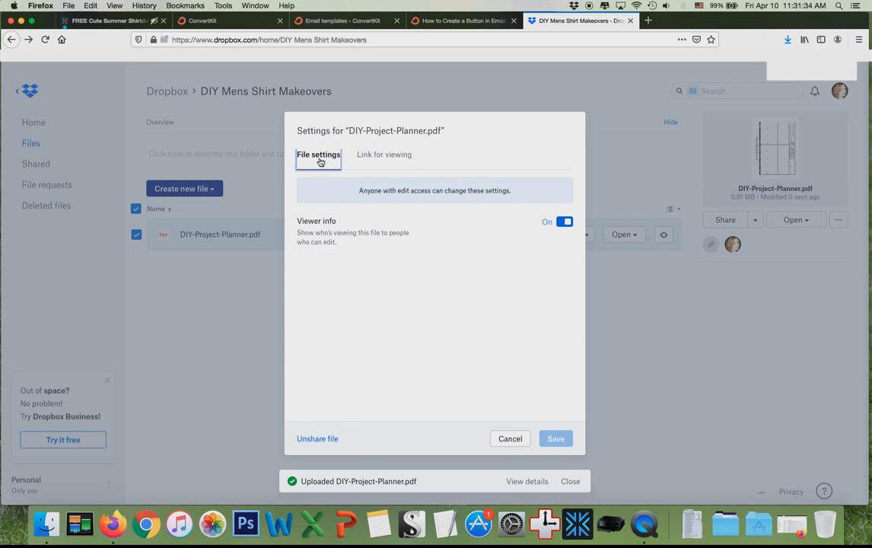
left_click(511, 440)
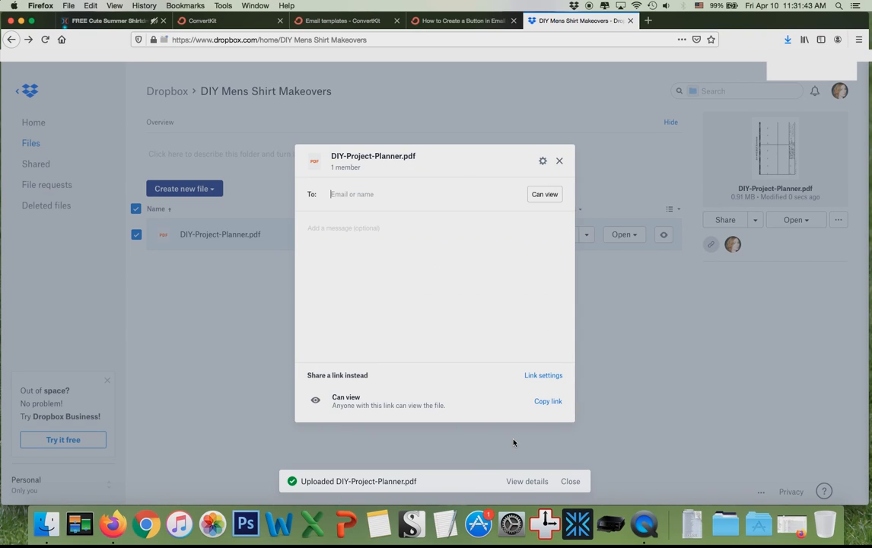
left_click(540, 407)
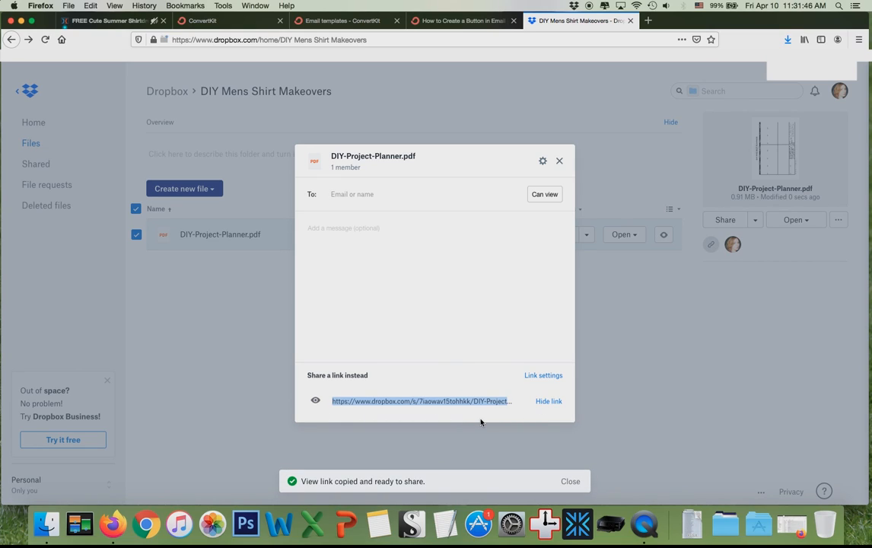
Link the 'Cute Summer Shirtdress Tutorial (PDF)' line to the pasted Dropbox URL, opening in a new tab.
left_click(206, 30)
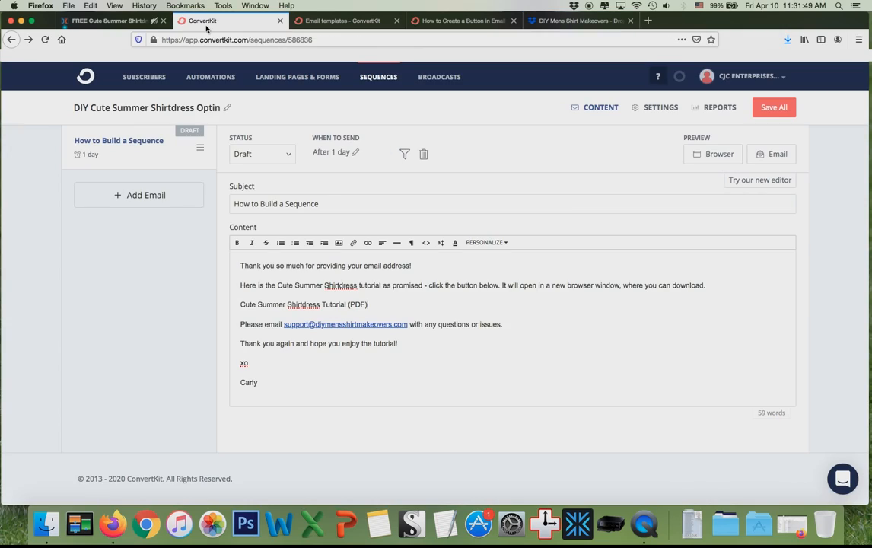
triple_click(372, 305)
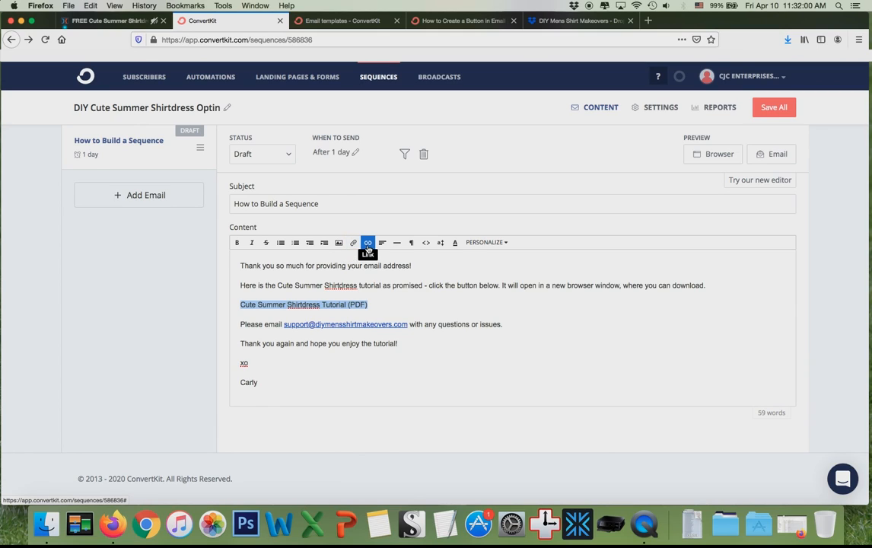
left_click(368, 244)
left_click(374, 259)
key("super+v")
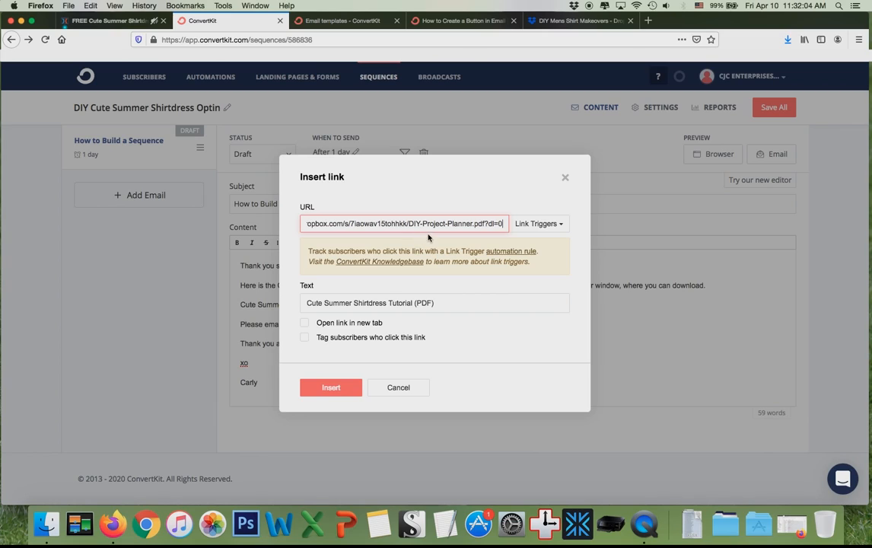
left_click(306, 323)
left_click(344, 389)
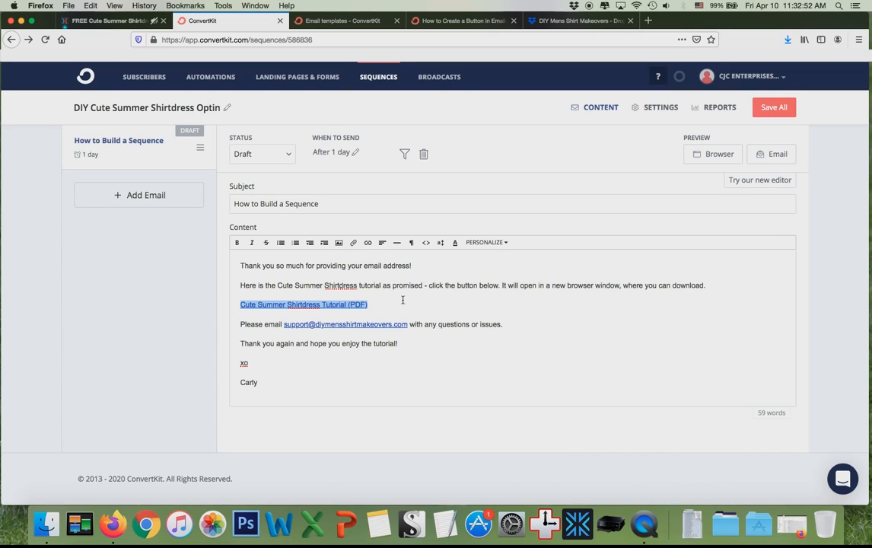
Add class="button" to the tutorial PDF link's anchor tag in the HTML source and save the email.
left_click(425, 244)
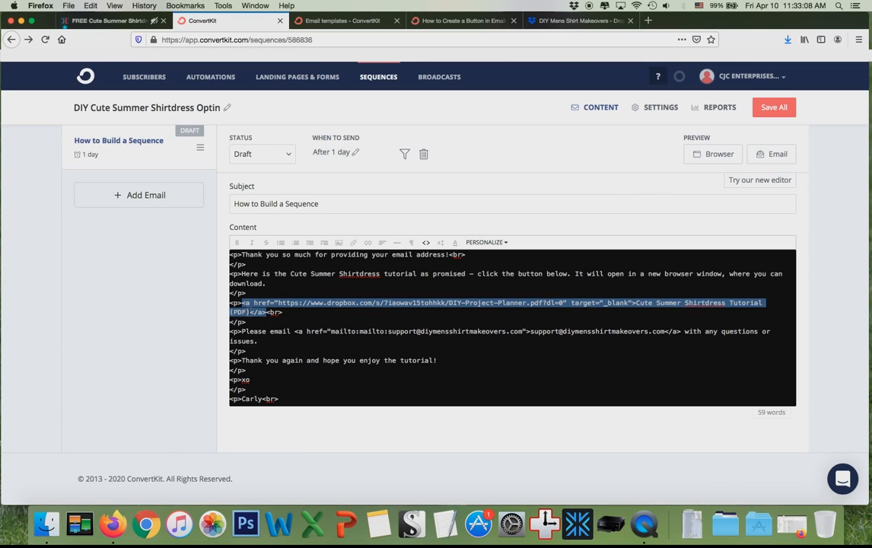
left_click(632, 303)
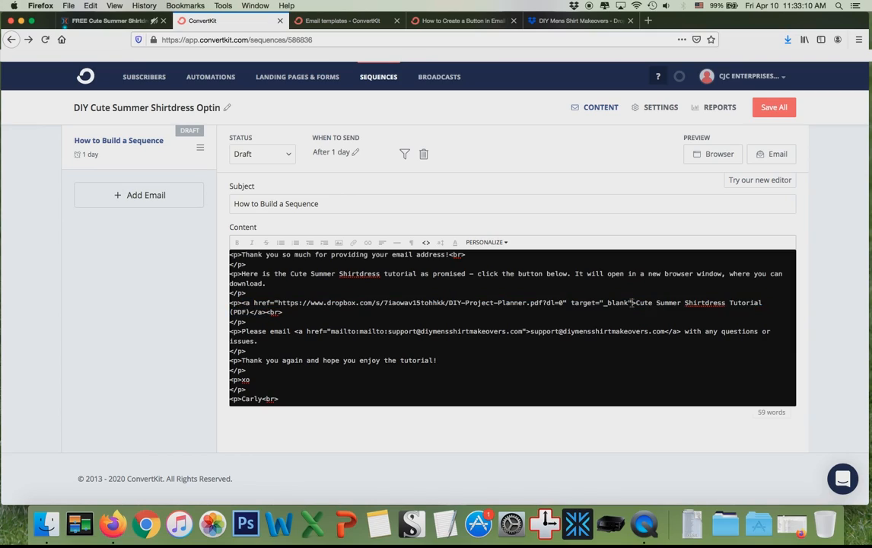
type("class=")
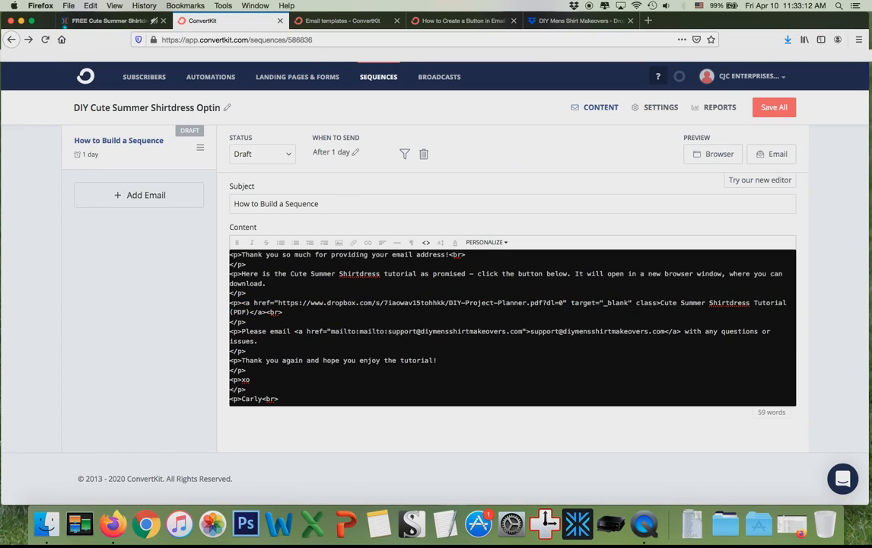
type("button")
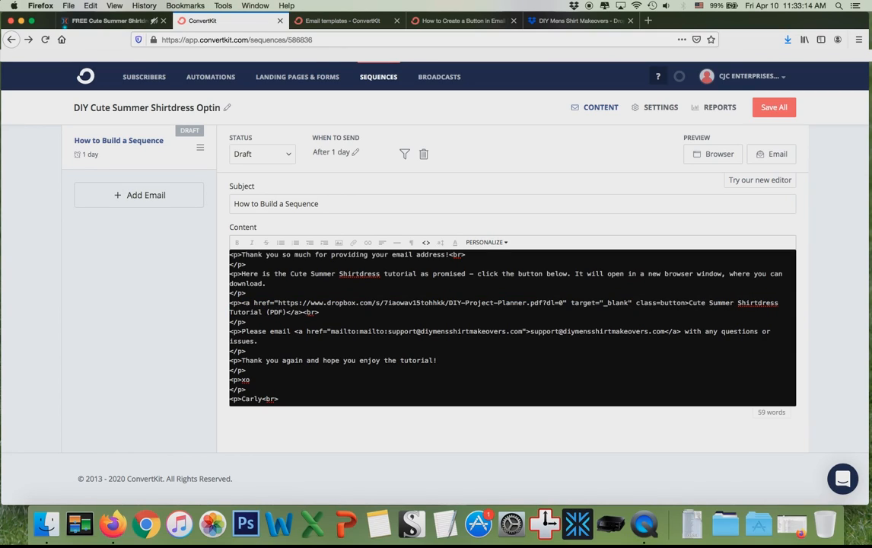
left_click(660, 303)
type("\"")
left_click(691, 303)
type("\"")
type("\"")
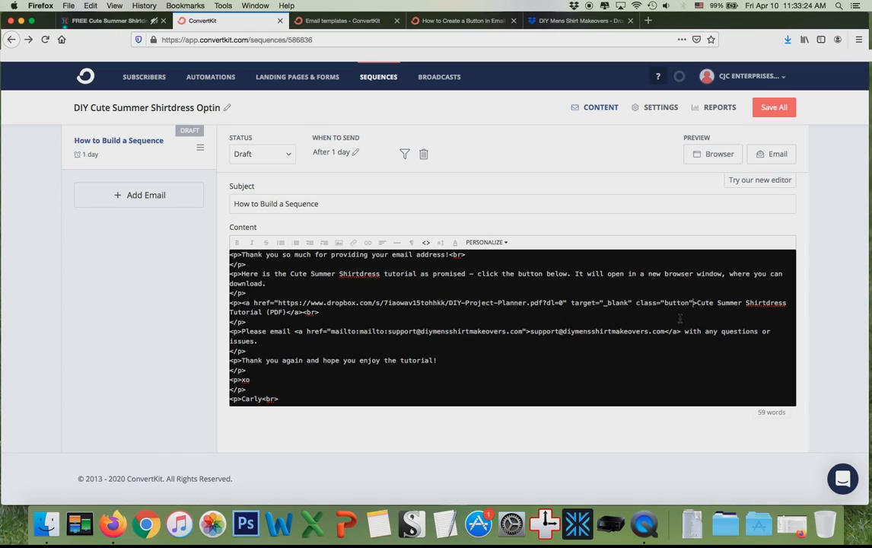
left_click_drag(639, 303, 698, 322)
left_click(694, 304)
left_click(767, 113)
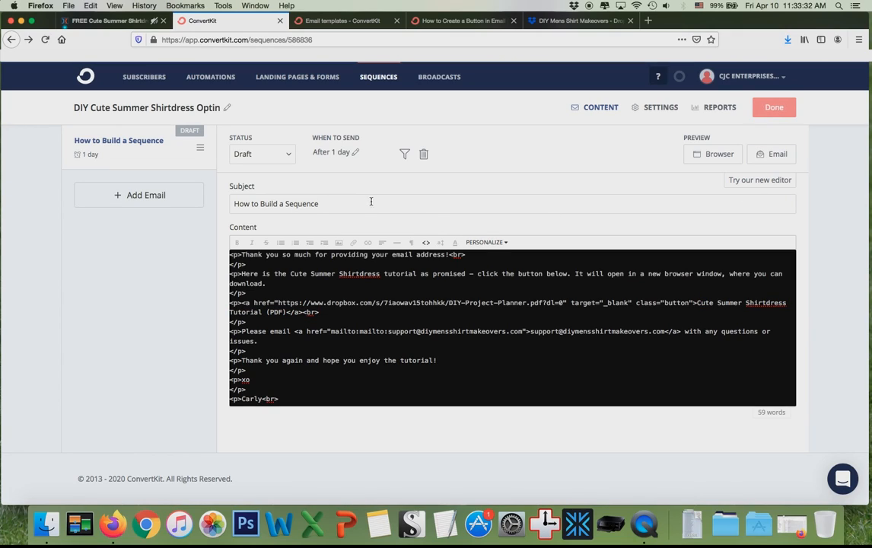
left_click(426, 242)
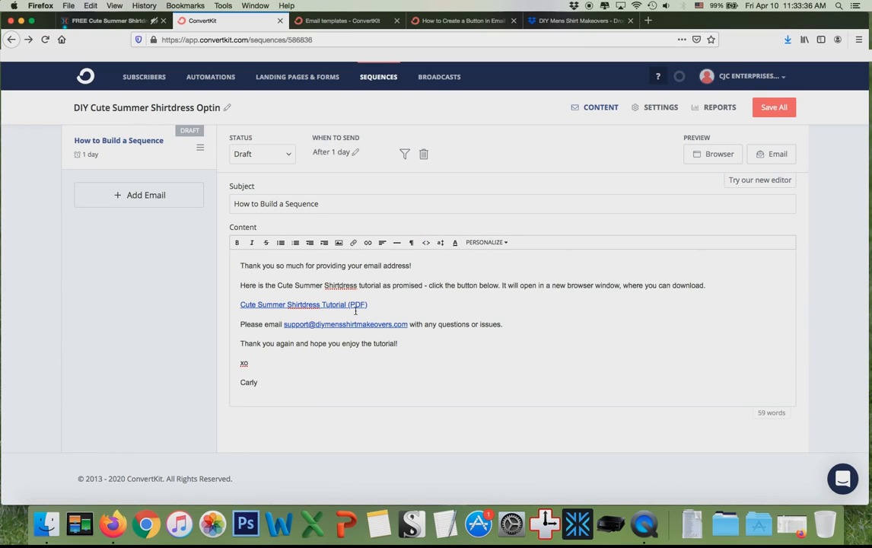
left_click(765, 180)
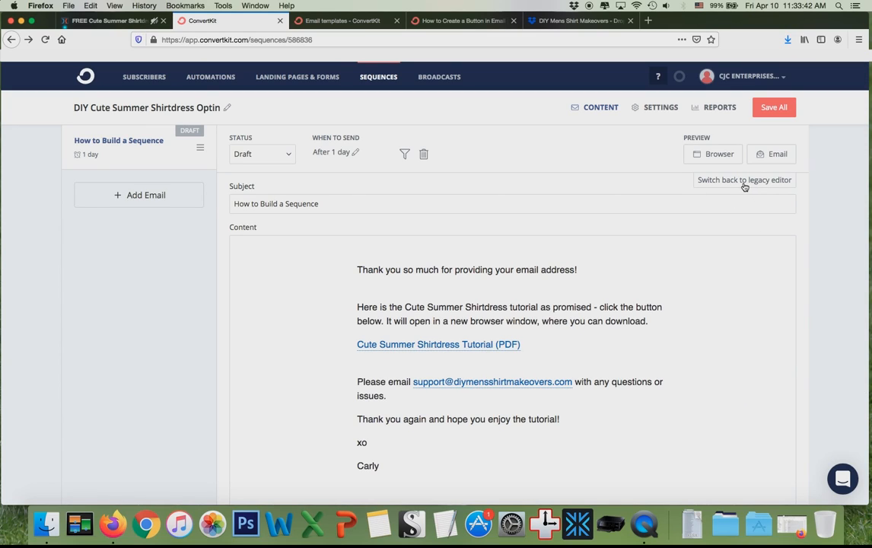
left_click(745, 183)
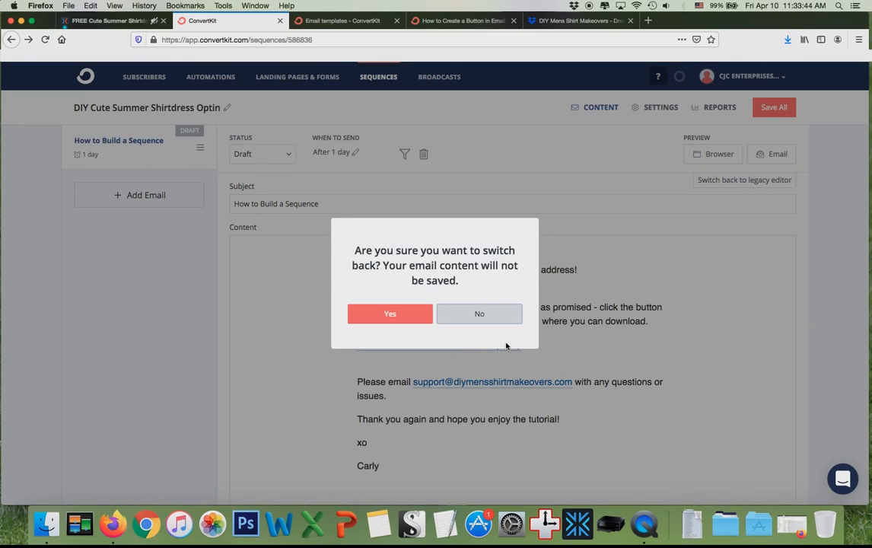
left_click(405, 316)
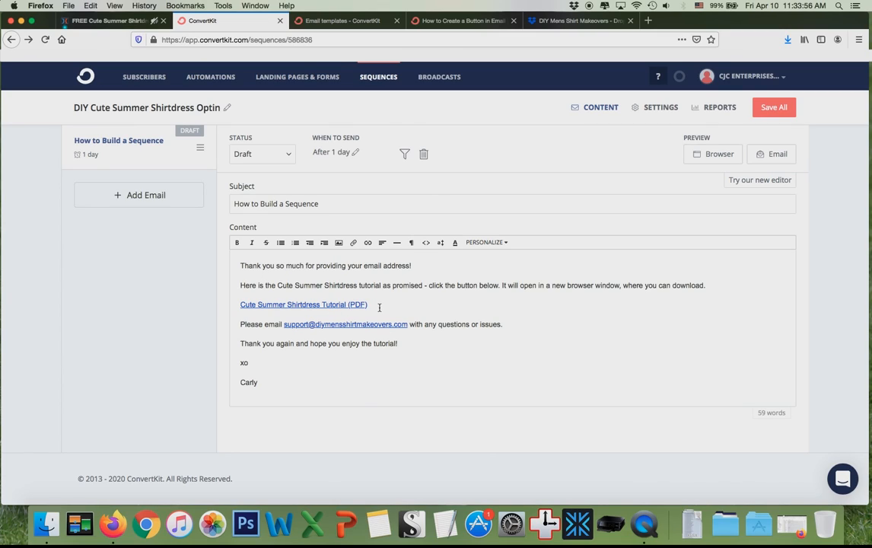
left_click_drag(238, 265, 329, 394)
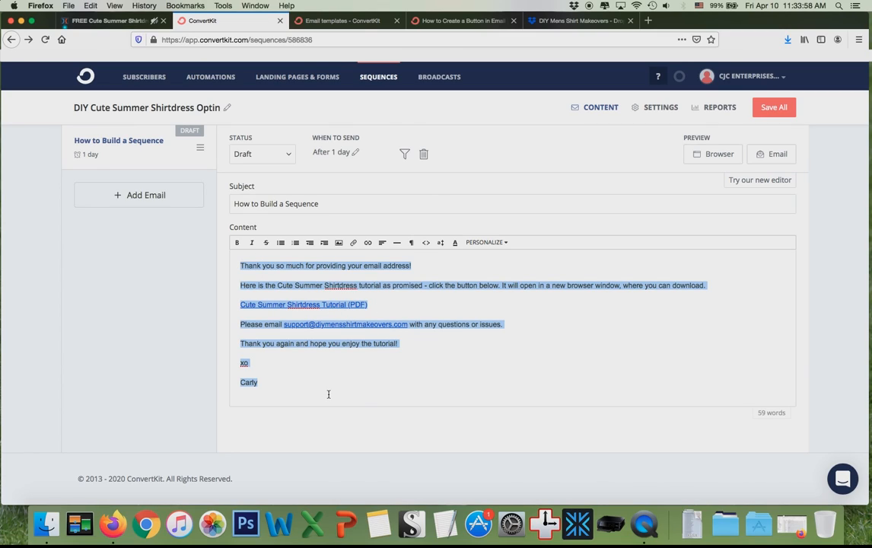
left_click(328, 395)
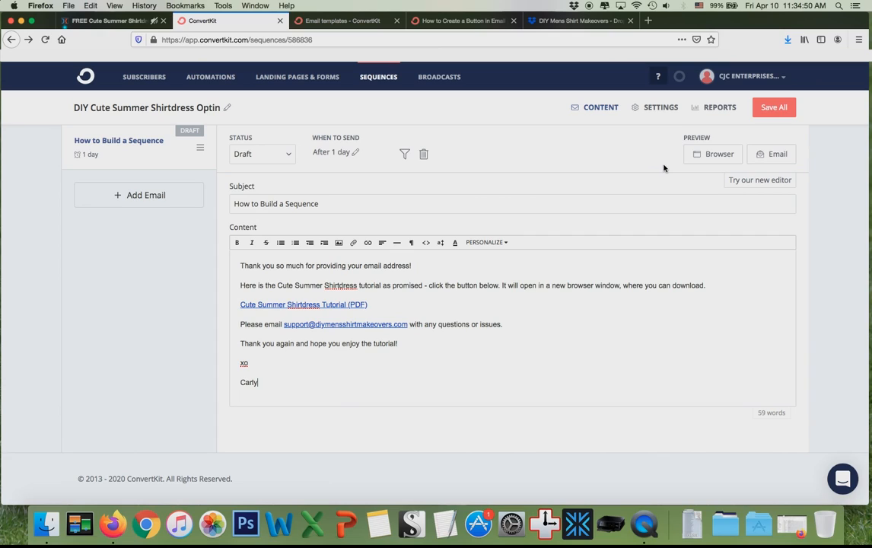
Choose Modern as the sequence's email template and update the sequence settings.
left_click(661, 114)
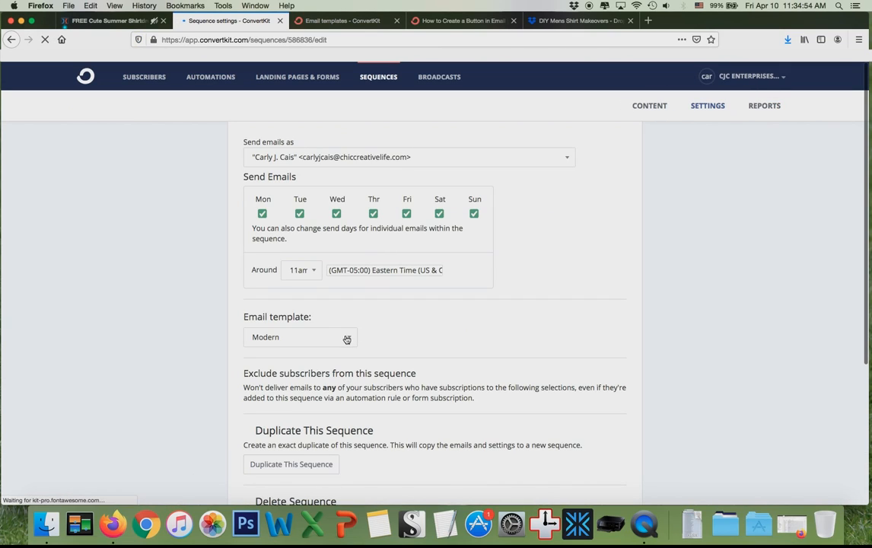
left_click(315, 339)
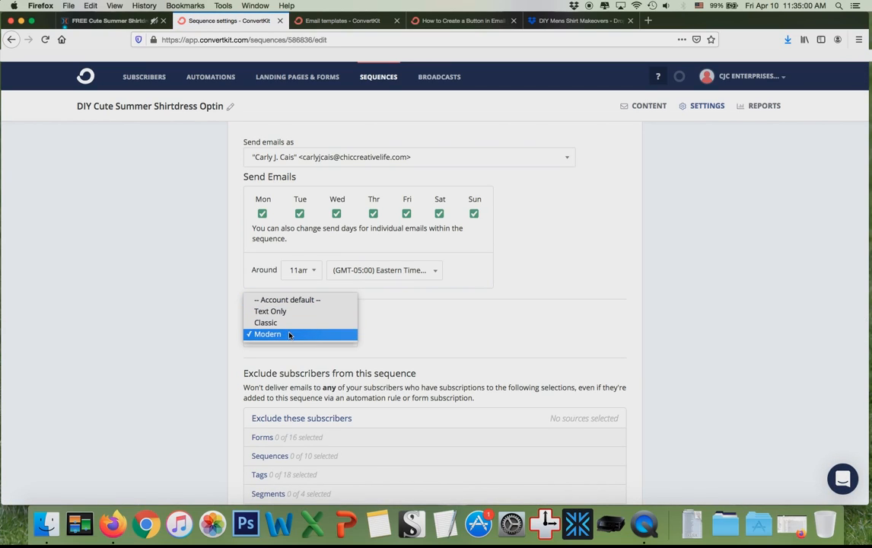
left_click(289, 335)
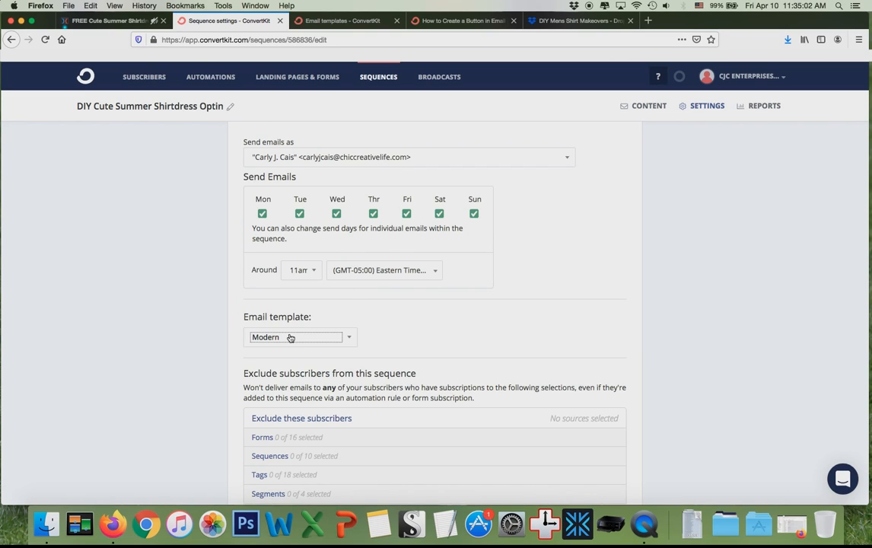
scroll(471, 385, "down", 5)
left_click(586, 395)
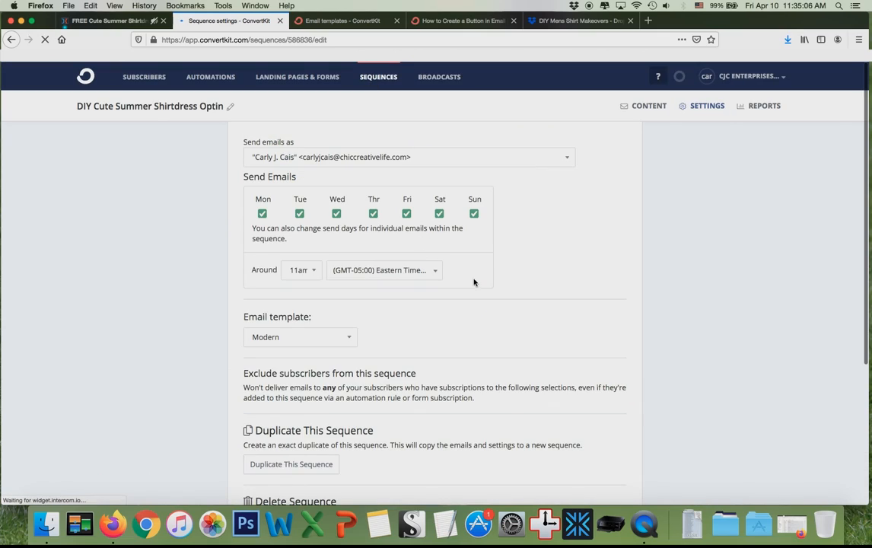
left_click(638, 108)
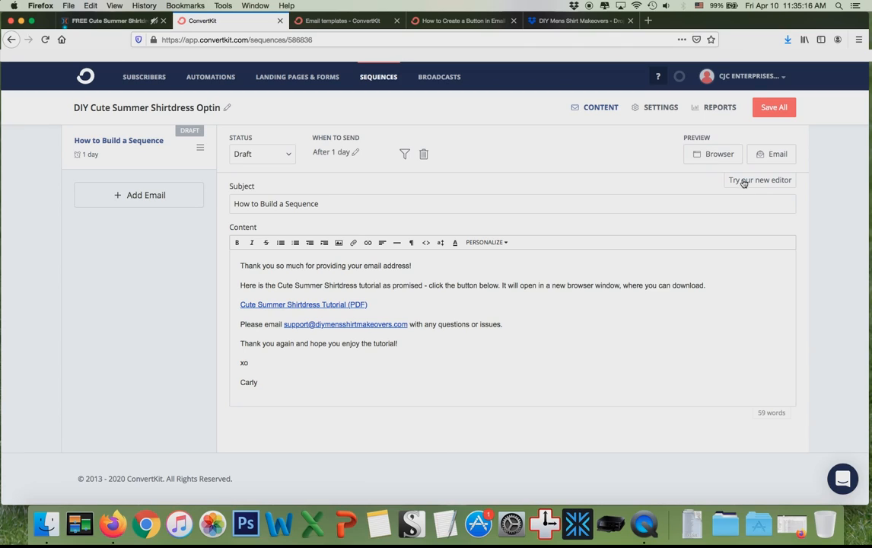
Preview the email, then center-align the Cute Summer Shirtdress Tutorial (PDF) link line.
left_click(718, 155)
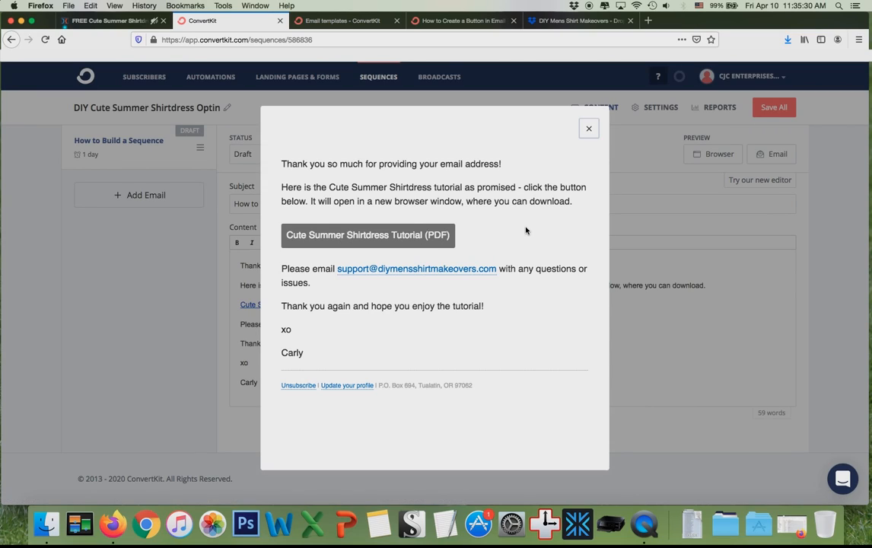
left_click(586, 128)
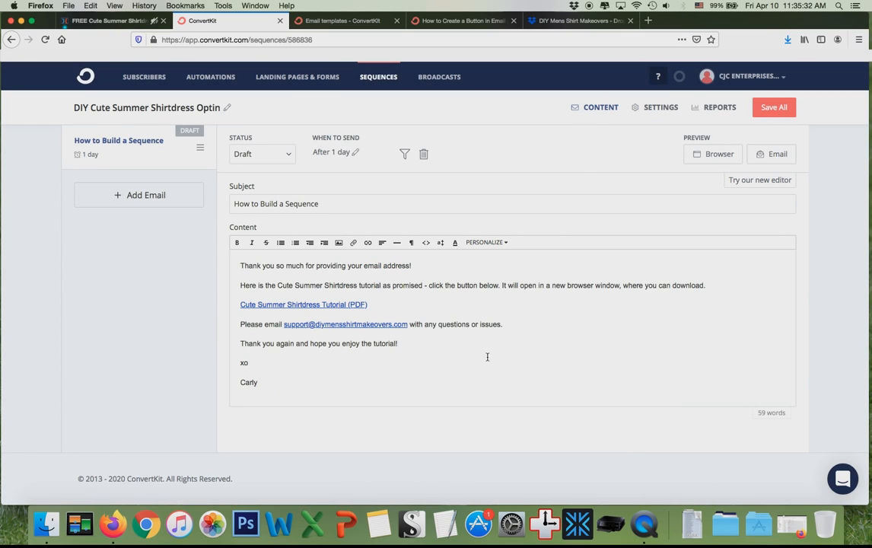
triple_click(229, 307)
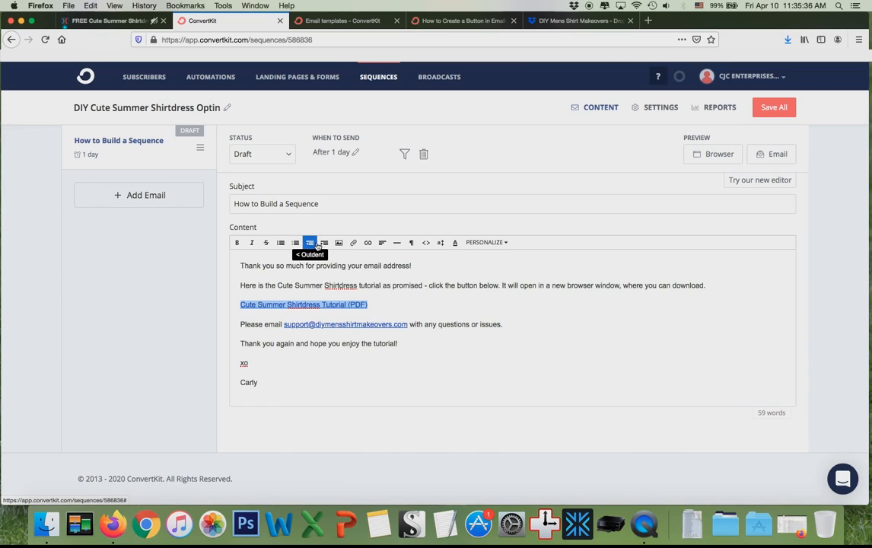
left_click(383, 242)
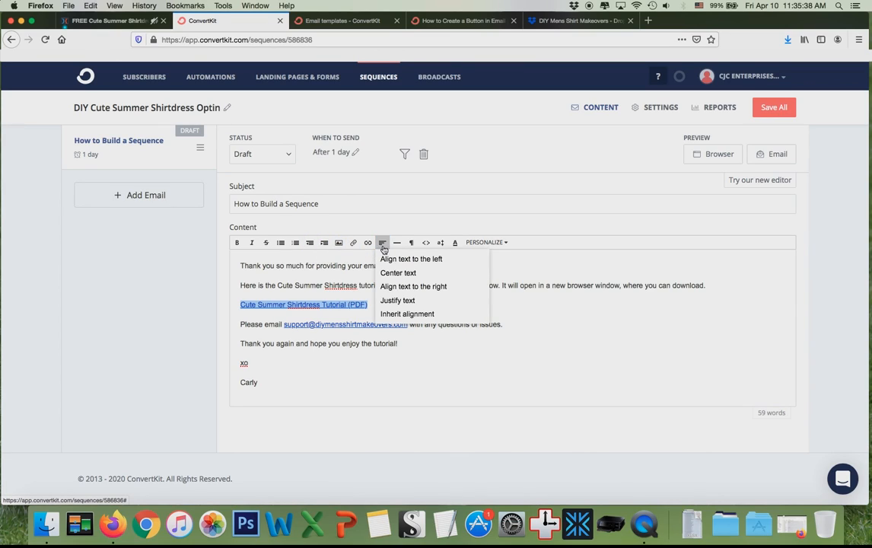
left_click(396, 272)
left_click(509, 360)
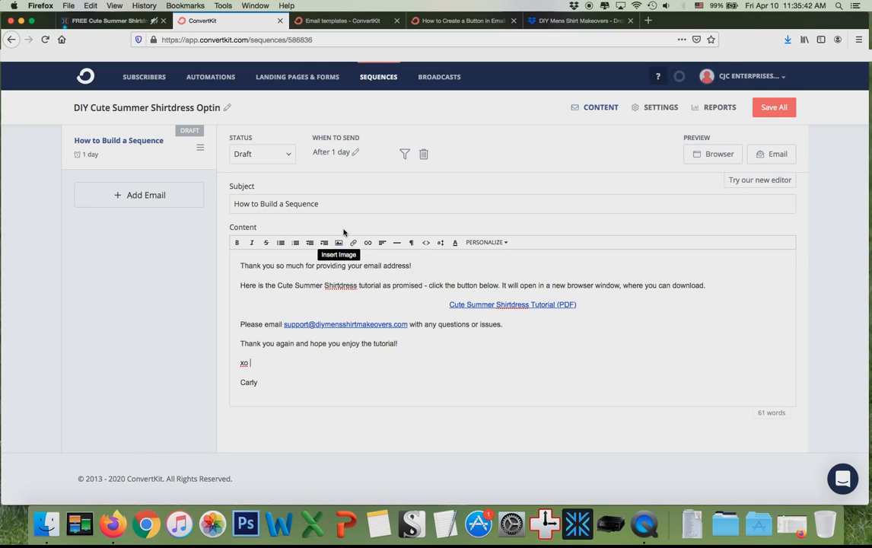
left_click_drag(321, 204, 161, 184)
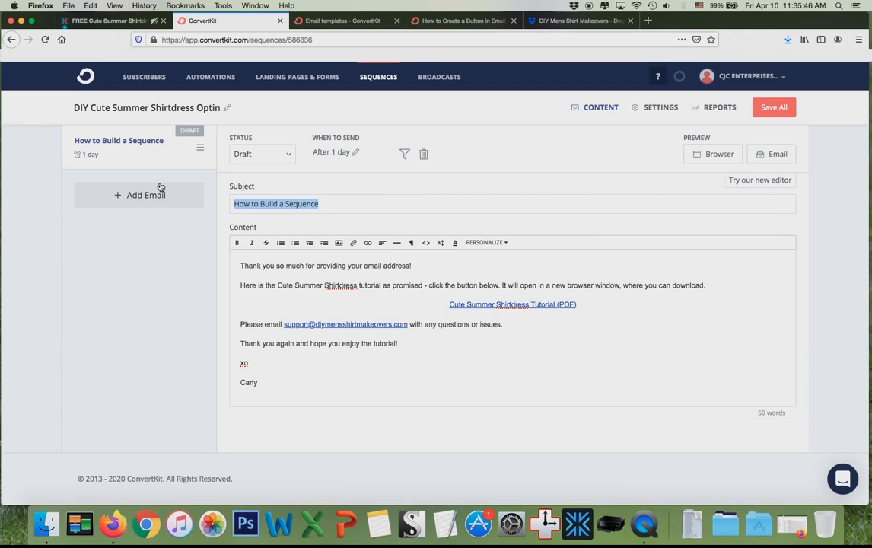
Enter the subject 'Here's Your DIY Cute Summer Shirtdress Tutorial - DOWNLOAD NOW!', fixing the final typo.
type("Here's Y")
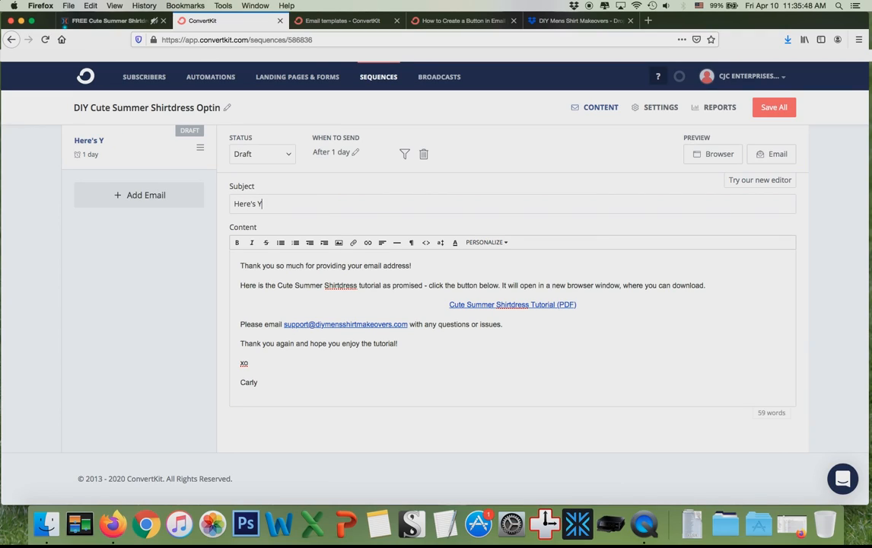
type("our DIY Cute Su")
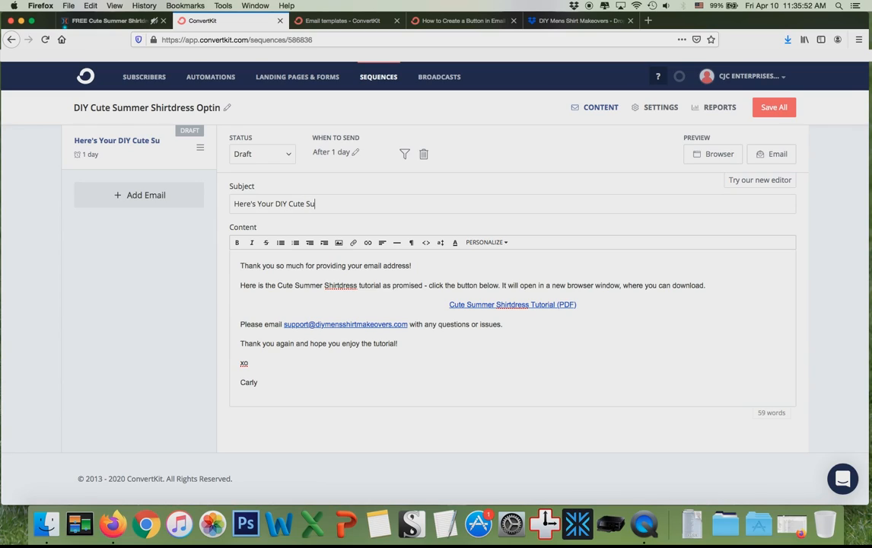
type("mmer Shirtdress")
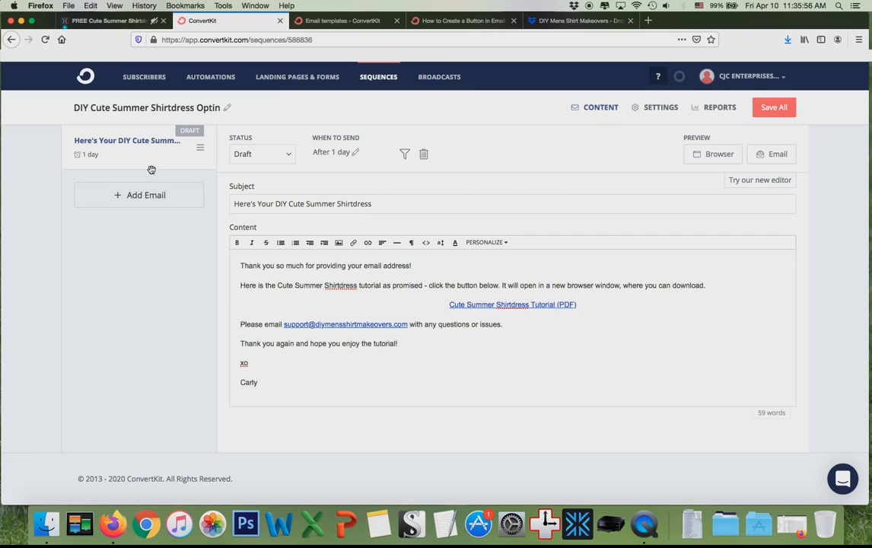
left_click(100, 21)
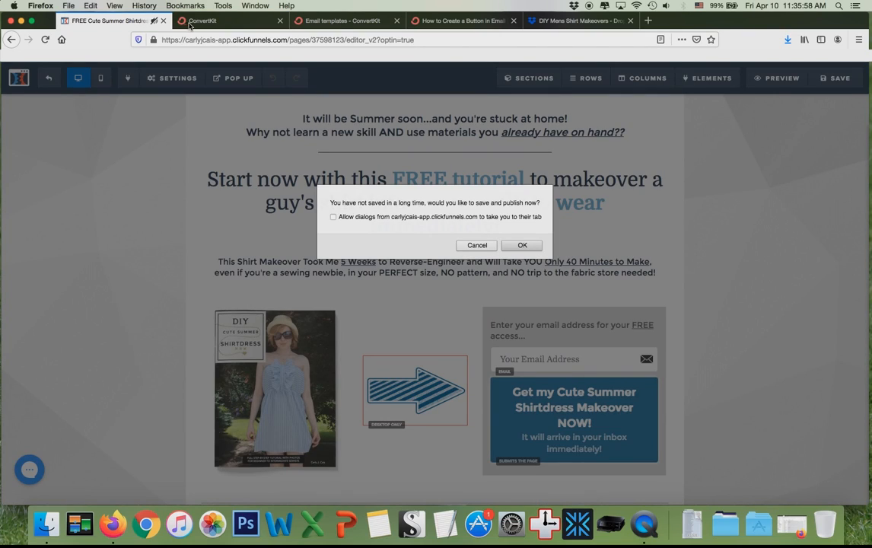
left_click(186, 21)
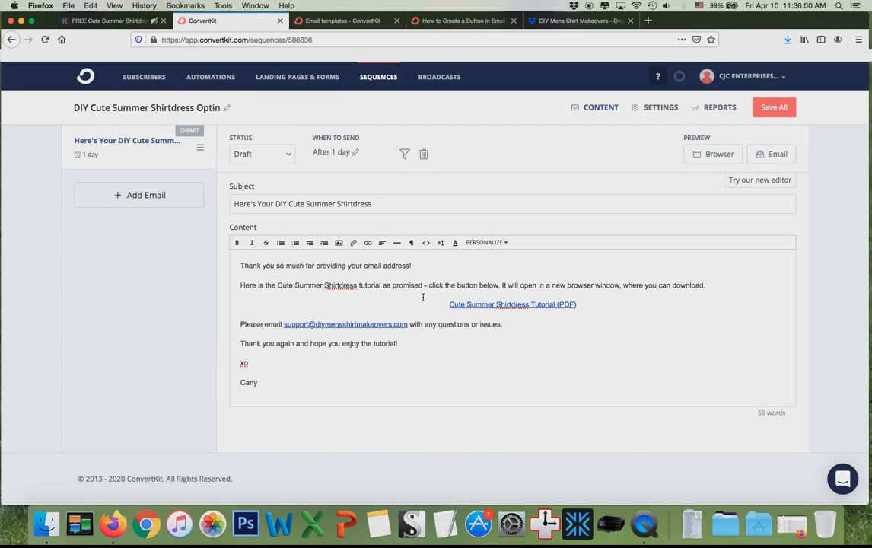
type("Tutorial - DOWNLOAD NOQ")
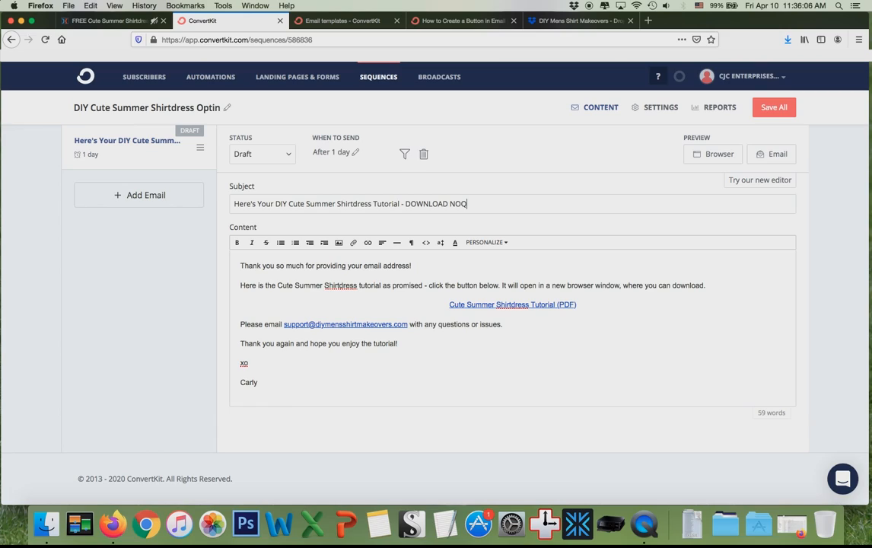
key("BackSpace")
type("W!")
left_click_drag(248, 205, 397, 208)
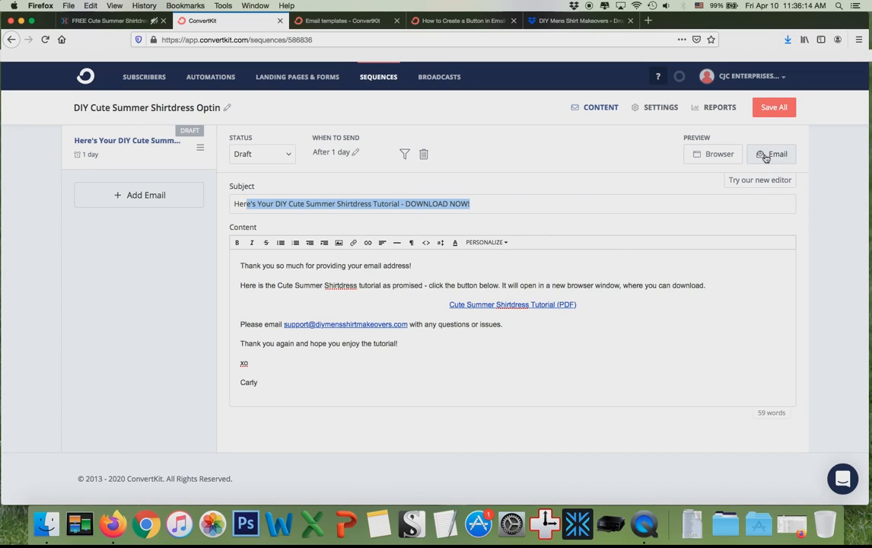
Set the first email's send delay to 0 hours so it goes out immediately, and save the sequence.
left_click(355, 153)
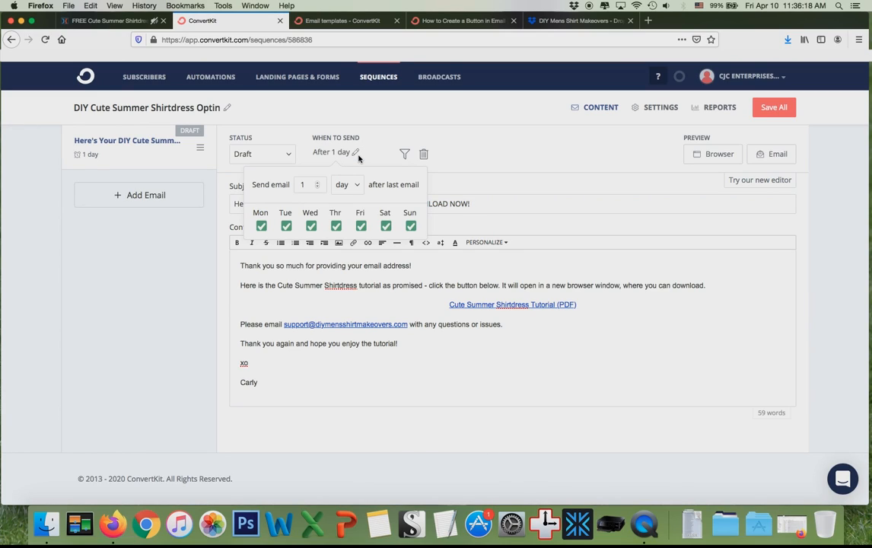
key("BackSpace")
type("2")
left_click(317, 188)
left_click(317, 187)
left_click(346, 186)
left_click(346, 217)
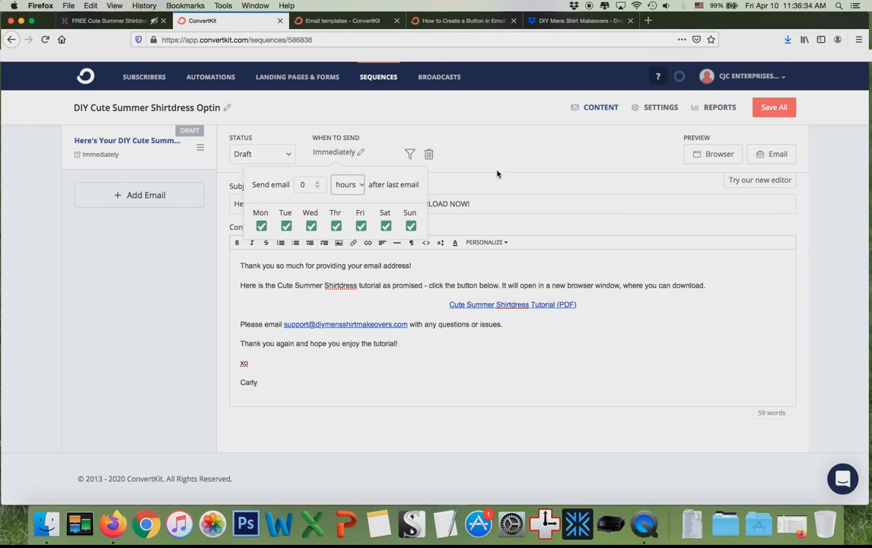
left_click(450, 147)
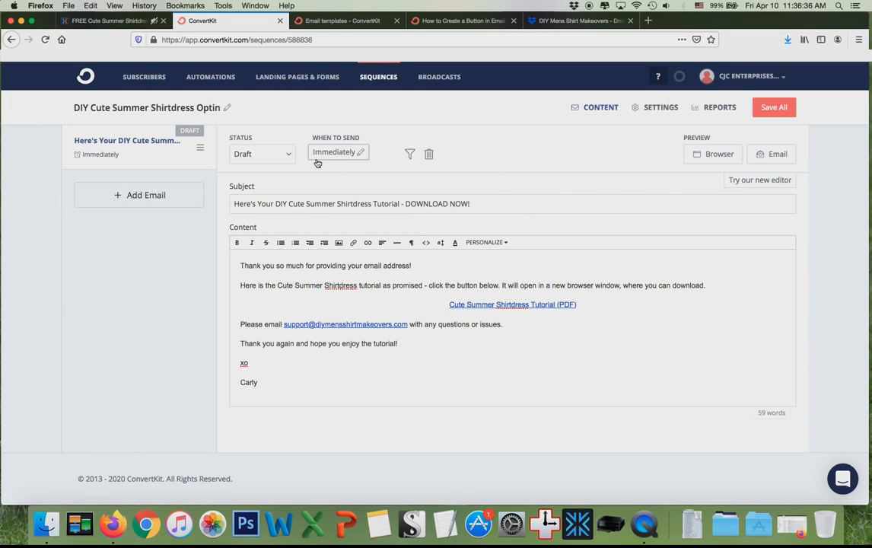
left_click(770, 107)
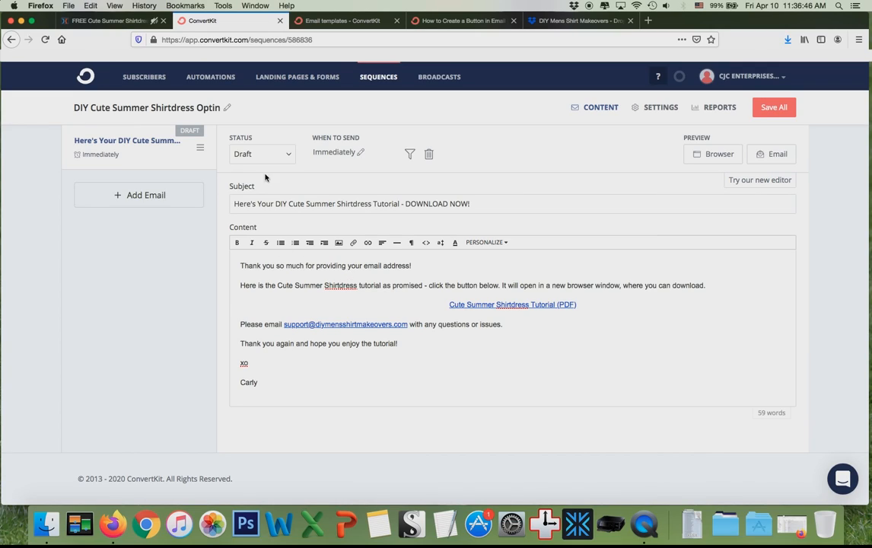
left_click(289, 160)
left_click(289, 160)
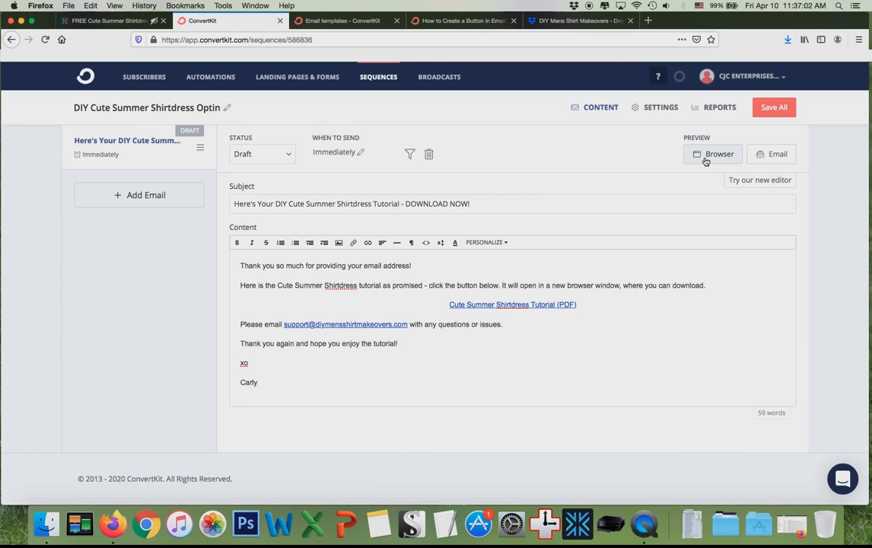
left_click(460, 21)
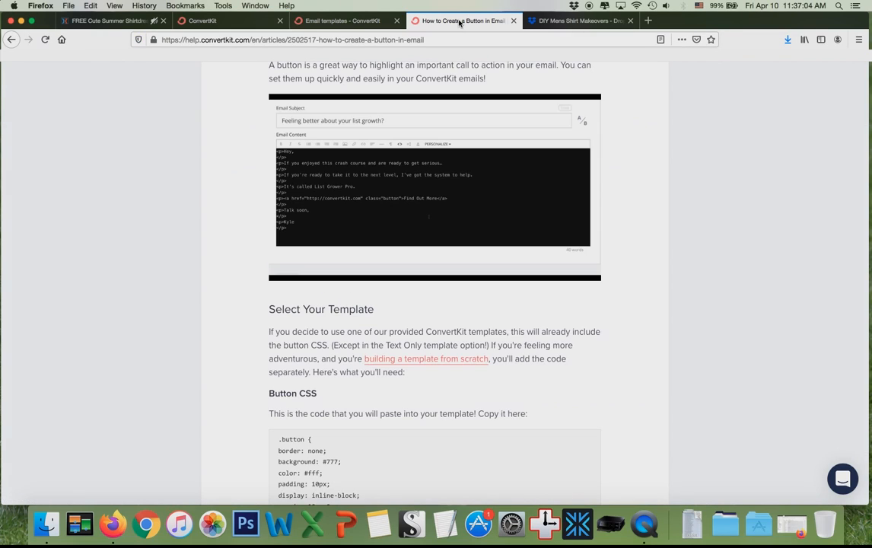
scroll(453, 288, "down", 5)
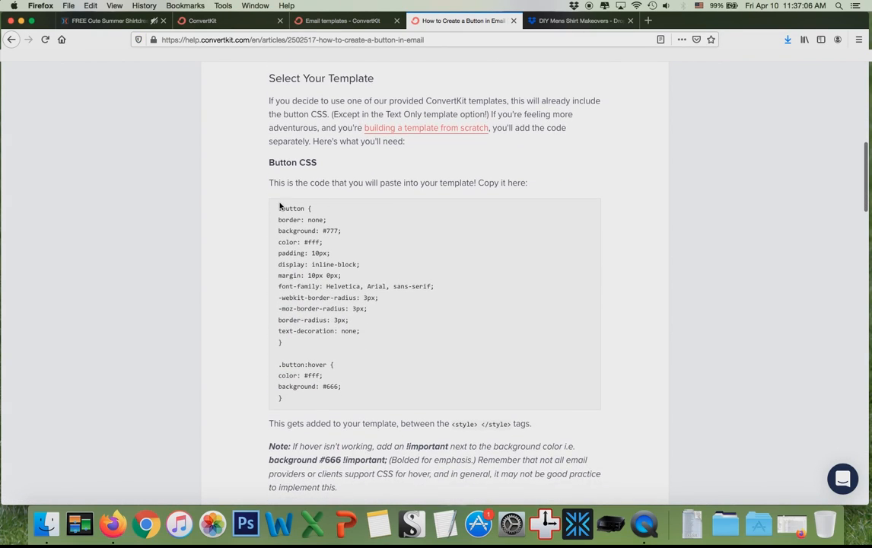
left_click_drag(279, 205, 342, 388)
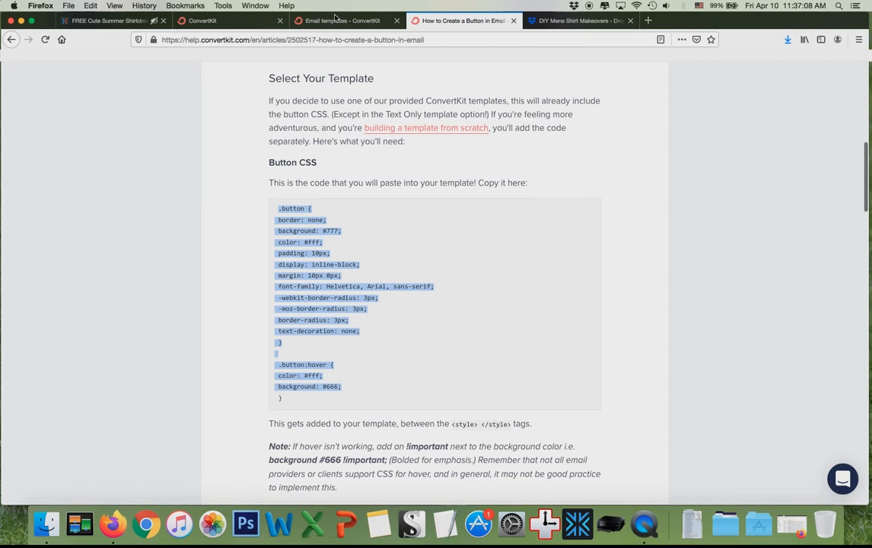
left_click(295, 23)
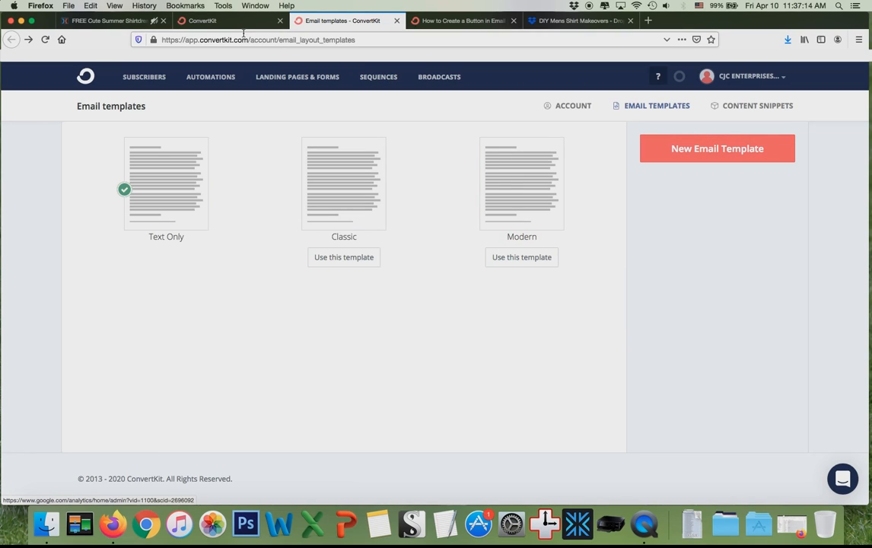
left_click(242, 21)
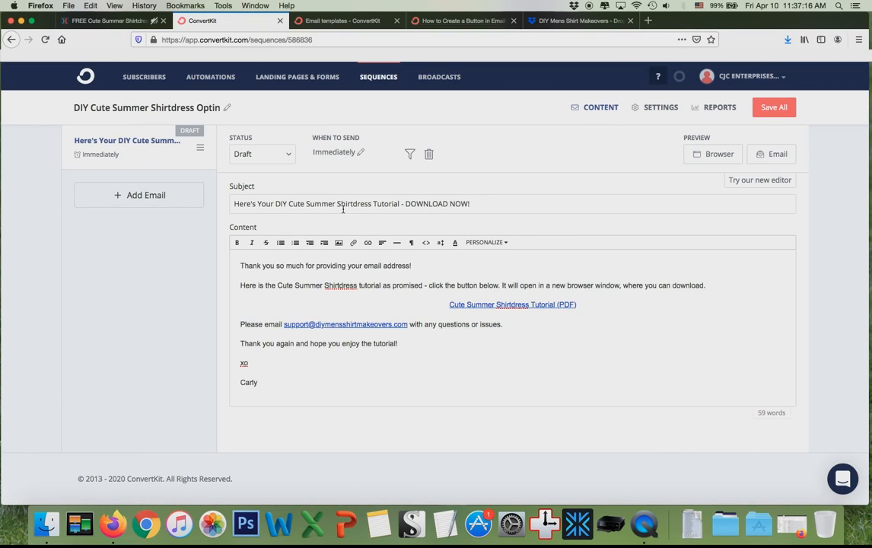
left_click(447, 307)
left_click(579, 307, "shift")
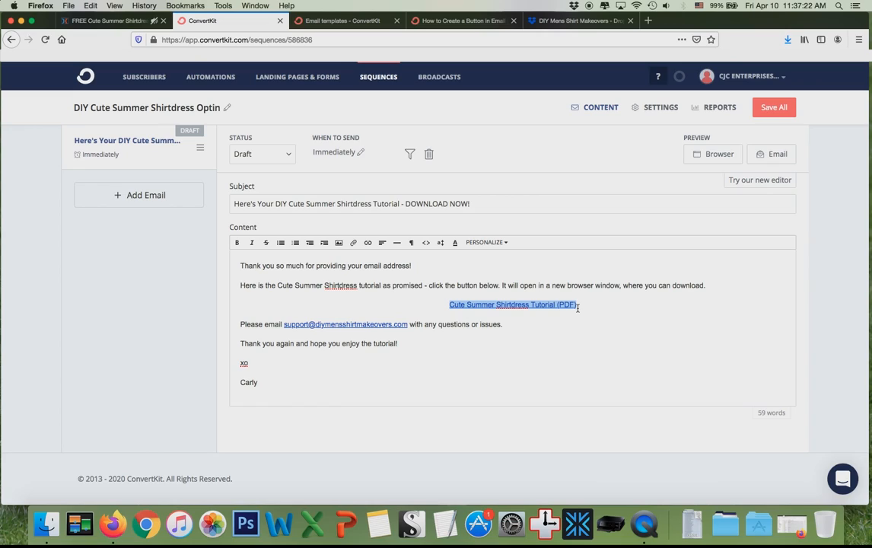
triple_click(623, 337)
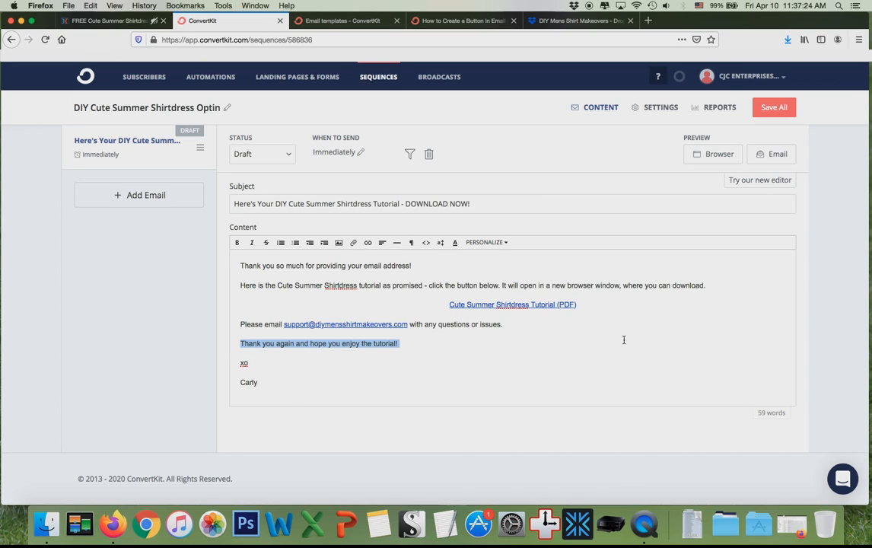
left_click(546, 360)
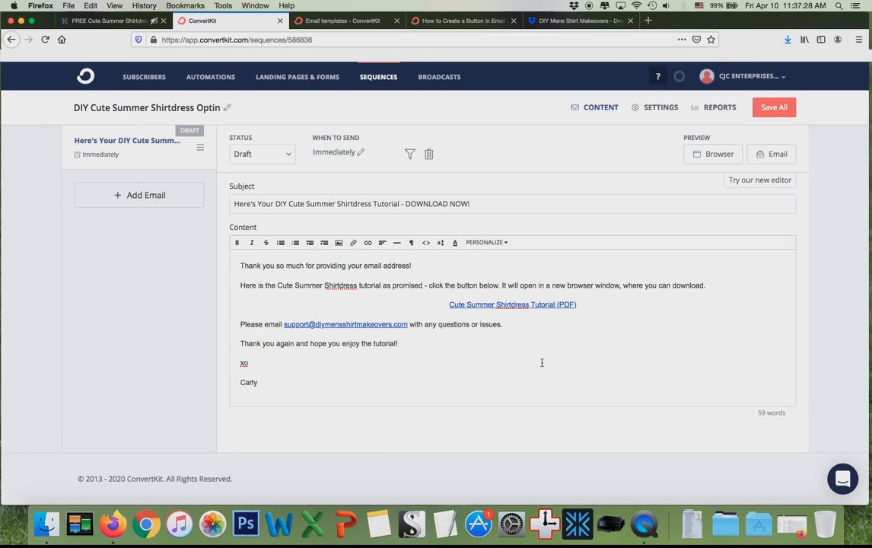
left_click(715, 154)
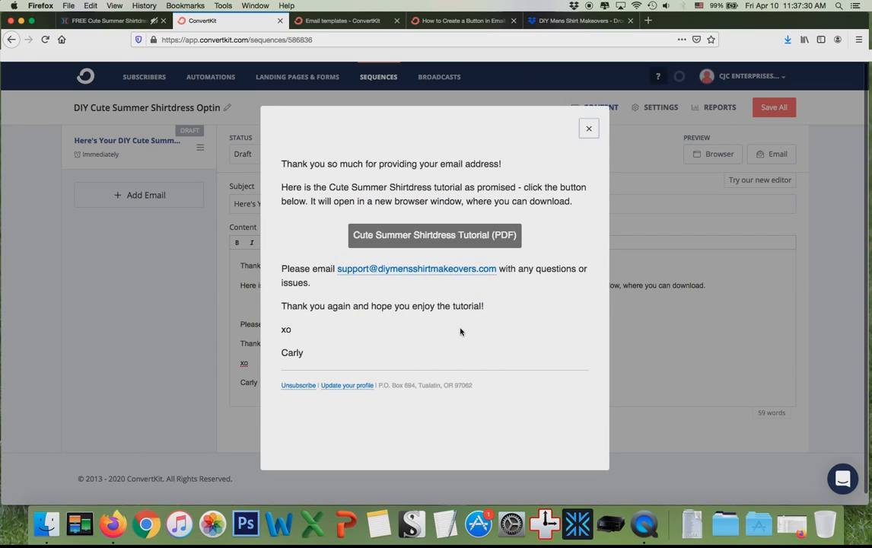
left_click_drag(491, 382, 349, 384)
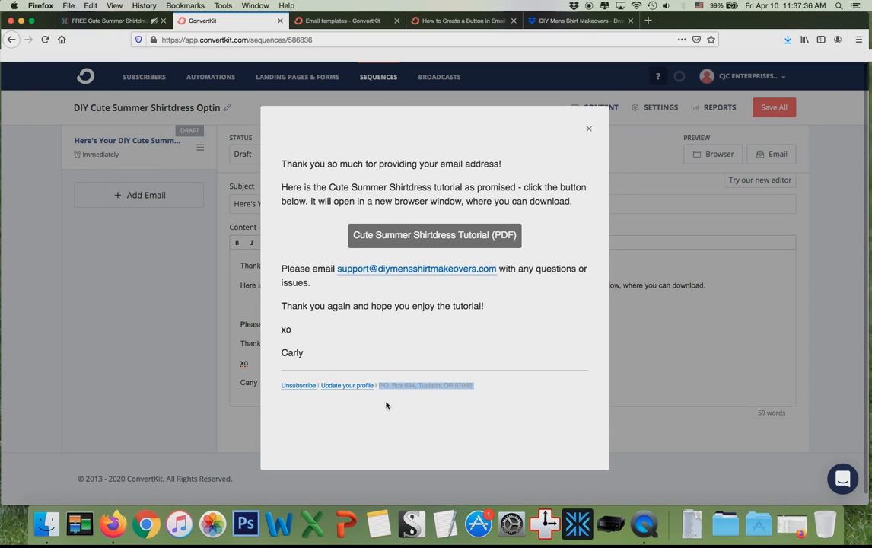
left_click(440, 422)
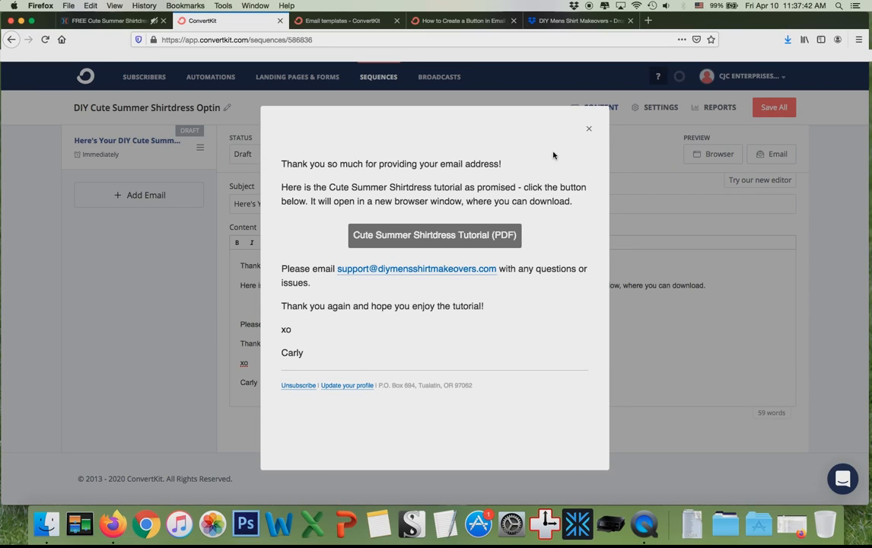
left_click(589, 129)
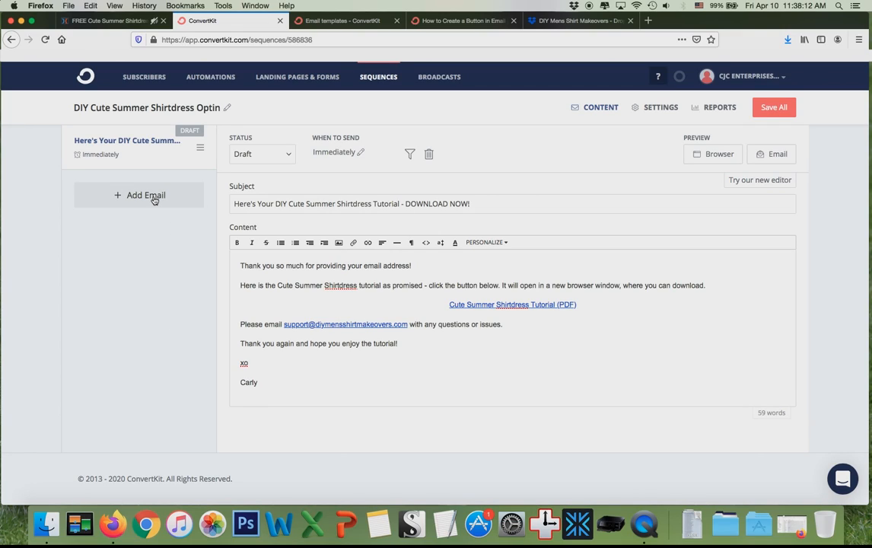
Add a new email to the sequence with the subject 'SOAP Opera/Seinfeld Sequence 1'.
left_click_drag(234, 205, 503, 207)
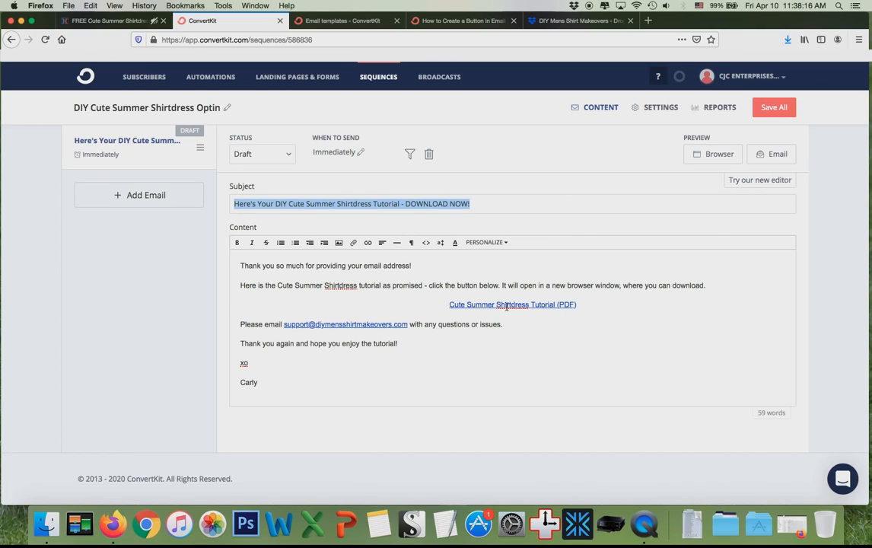
left_click_drag(215, 220, 224, 204)
left_click(161, 264)
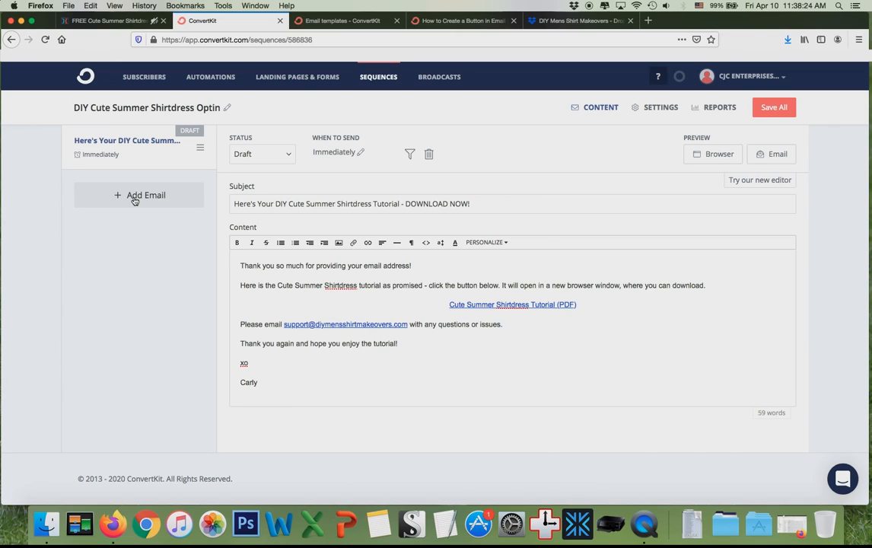
left_click(135, 196)
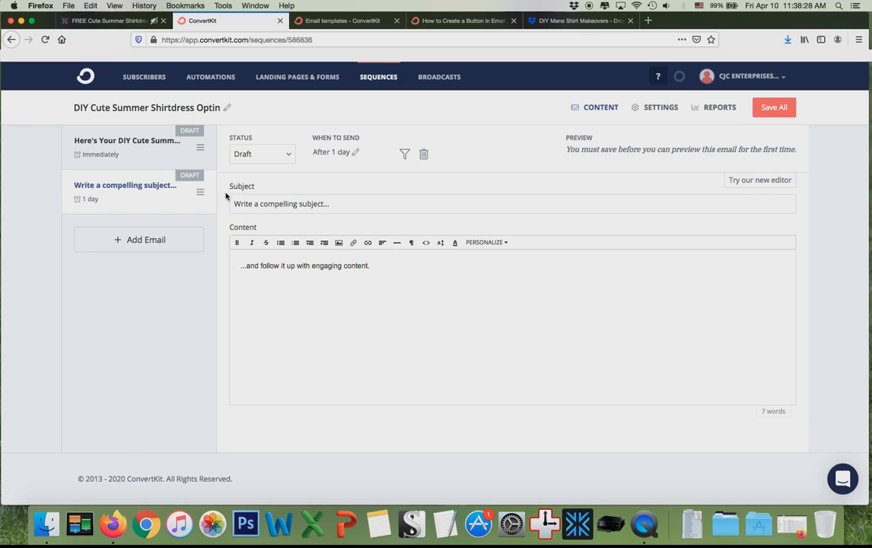
left_click_drag(327, 202, 156, 191)
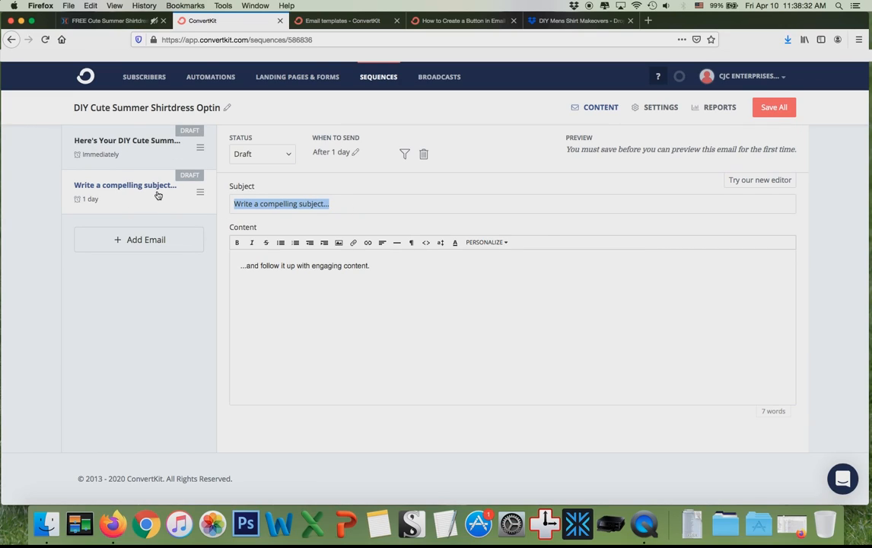
type("S")
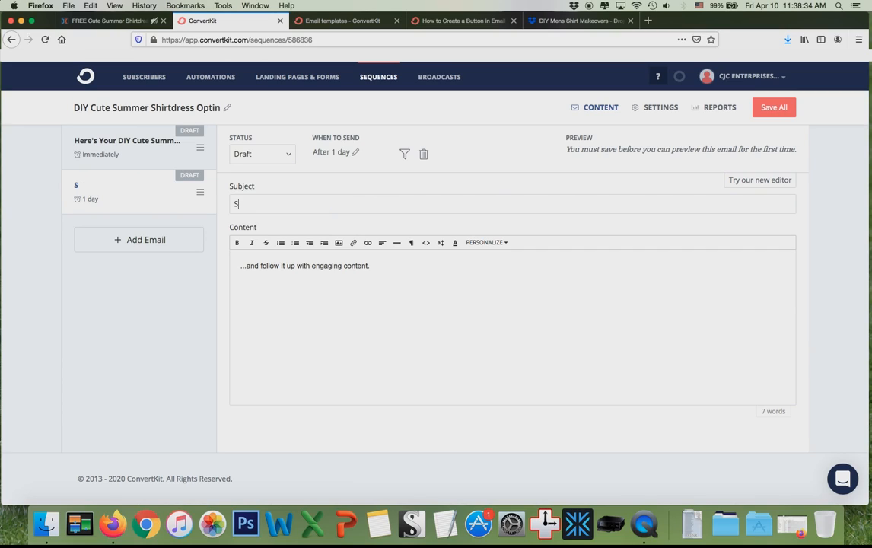
type("OAP Opera/Seinfel")
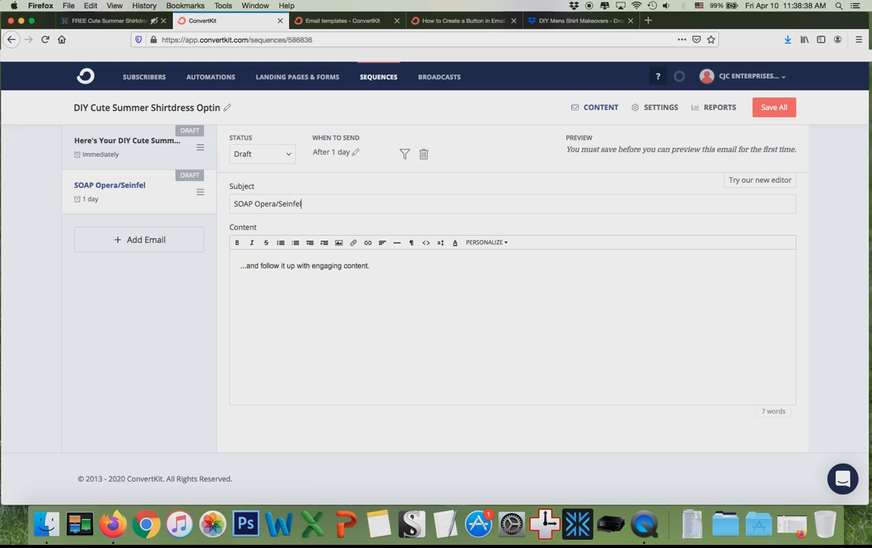
type("d Sequence 1")
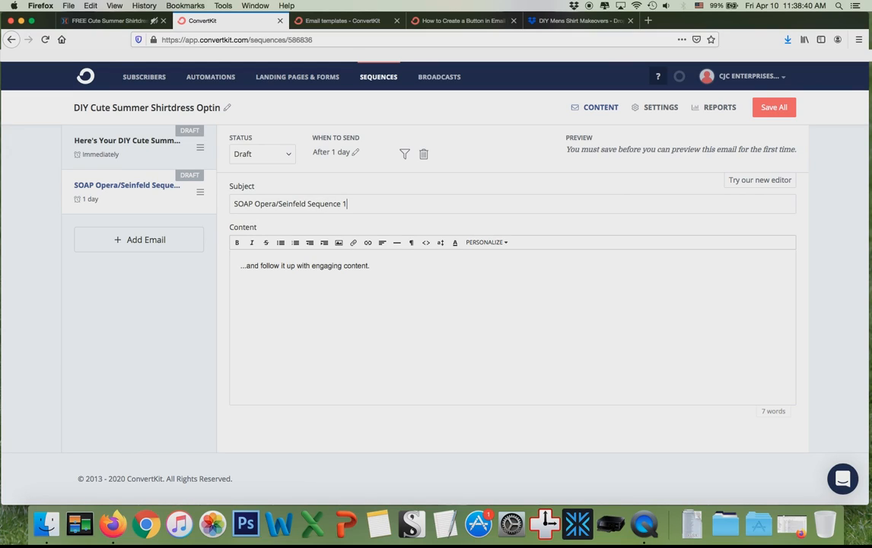
left_click_drag(360, 208, 190, 203)
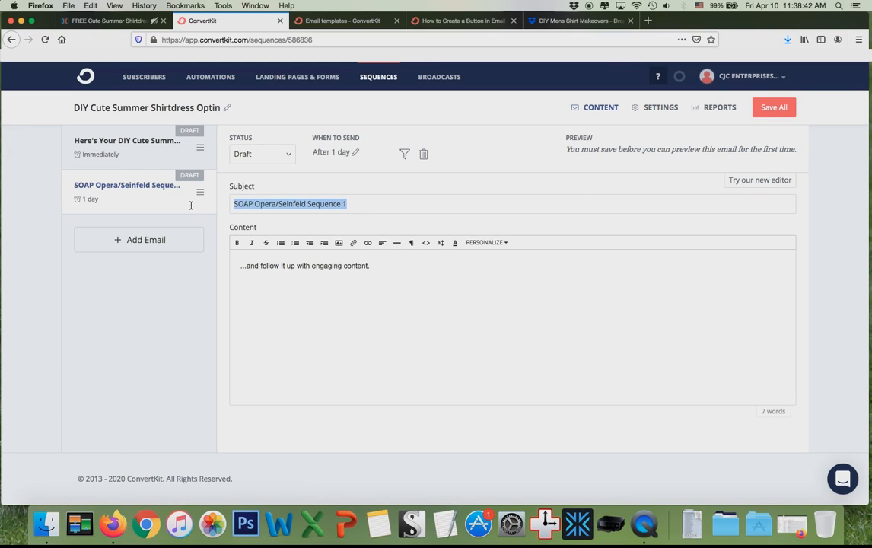
Select the new email's placeholder body text and open its subscriber exclusion filter.
left_click(378, 336)
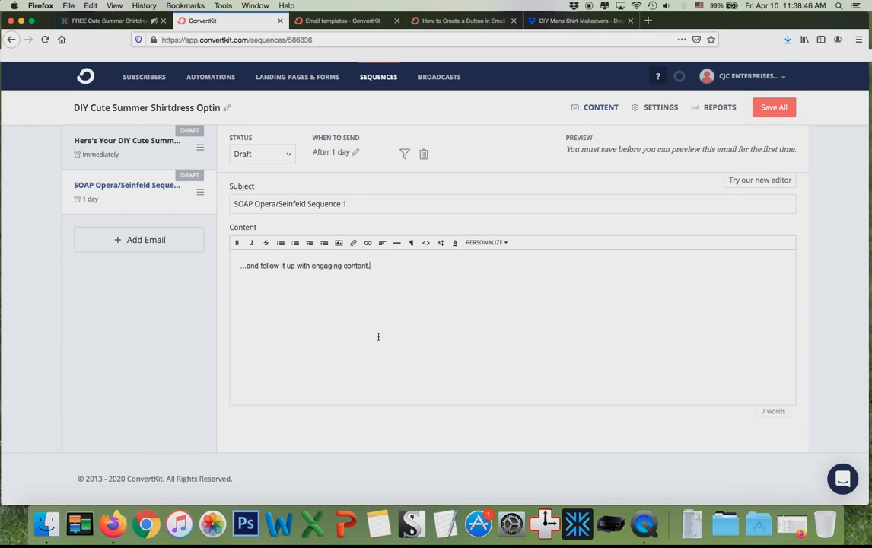
left_click_drag(361, 311, 236, 265)
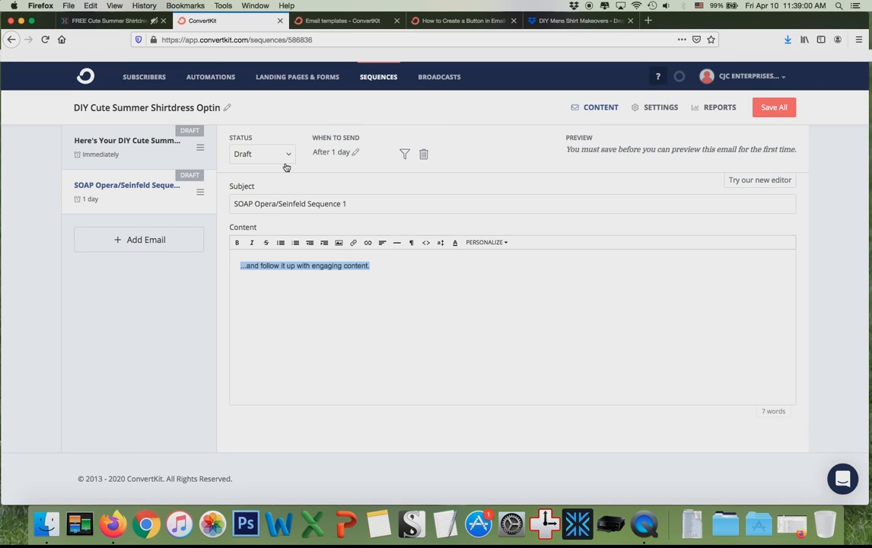
left_click(406, 154)
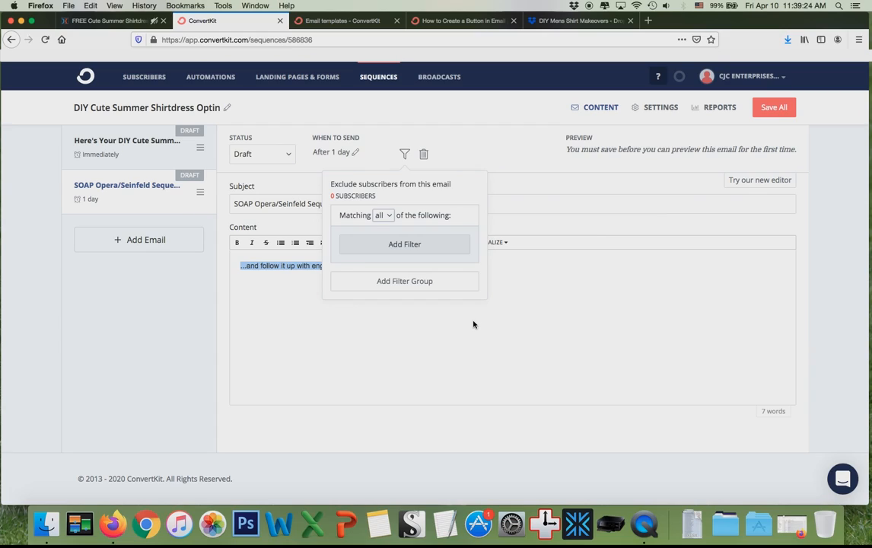
Replace the body with a SOAP opera/Seinfeld line, 'blah blah', and a pitch ending 'LINK TO SALES PAGE'.
left_click(425, 286)
left_click_drag(373, 266, 231, 265)
type("Engaging content")
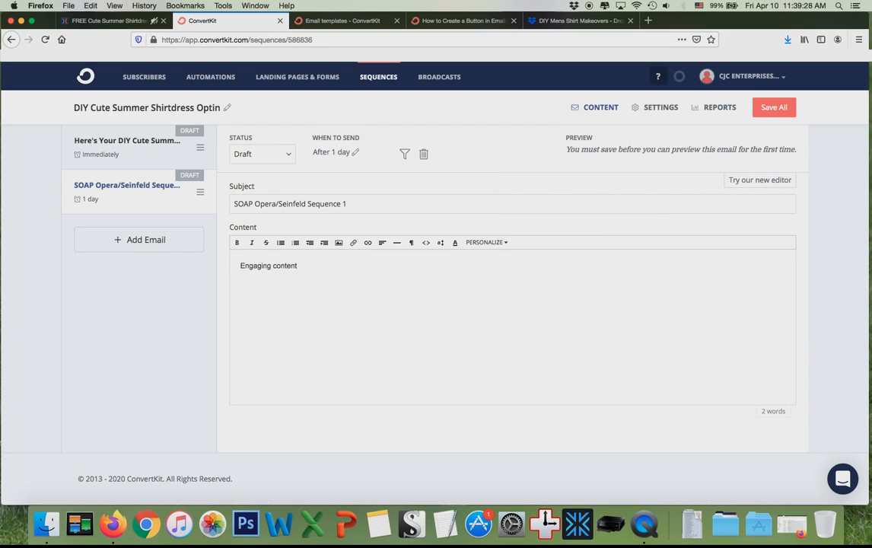
type(" SOAP oper")
type("a/Senfelt")
key("BackSpace")
key("BackSpace")
key("BackSpace")
key("BackSpace")
key("BackSpace")
key("BackSpace")
type("in")
type("feld")
type("mail Day 1")
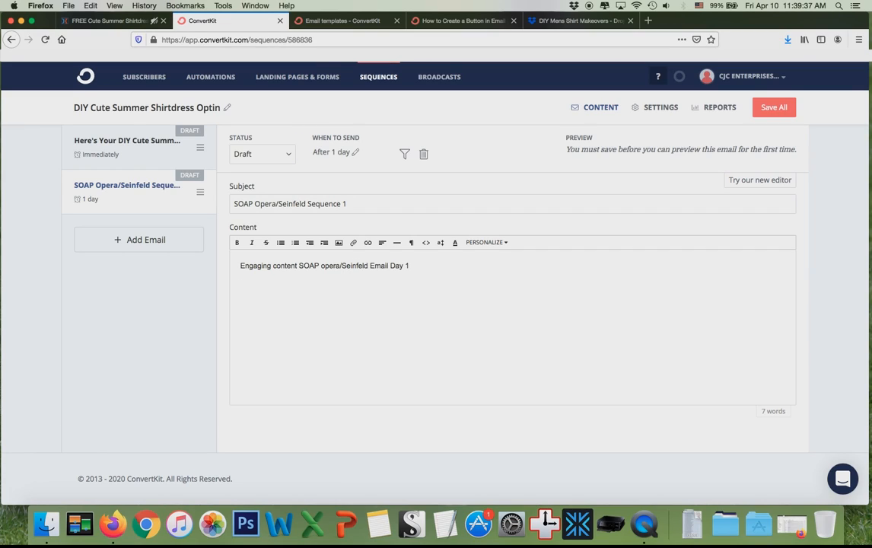
key("Return")
type("blah blah")
key("Return")
type("This product will change y")
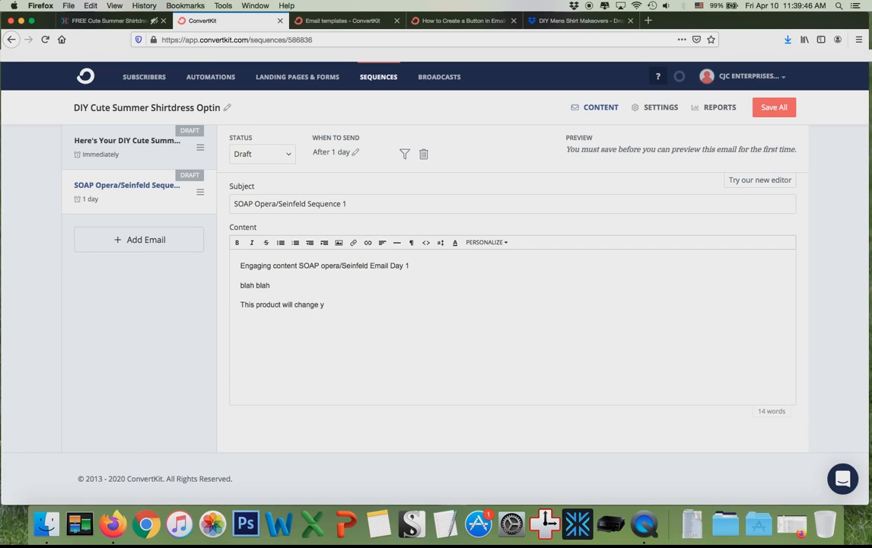
type("our life check it now: LINK TO SALES PAGE")
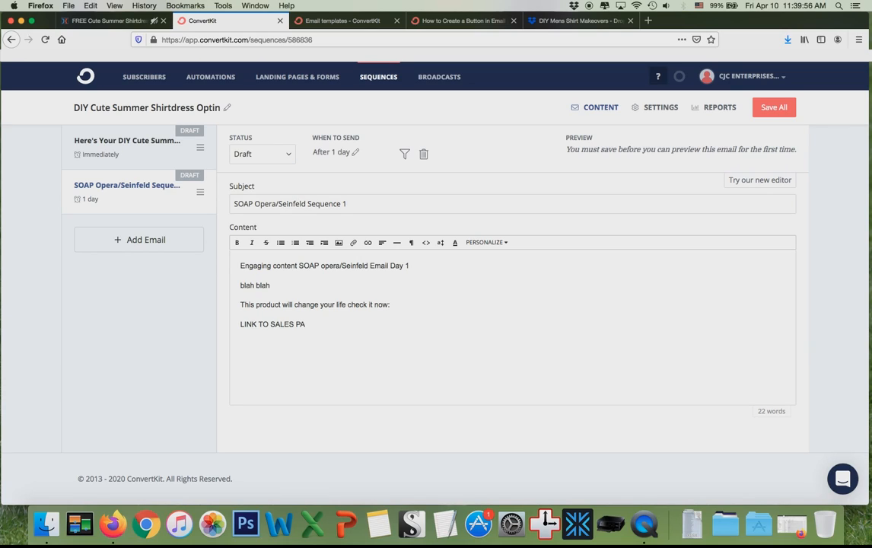
left_click_drag(339, 323, 237, 328)
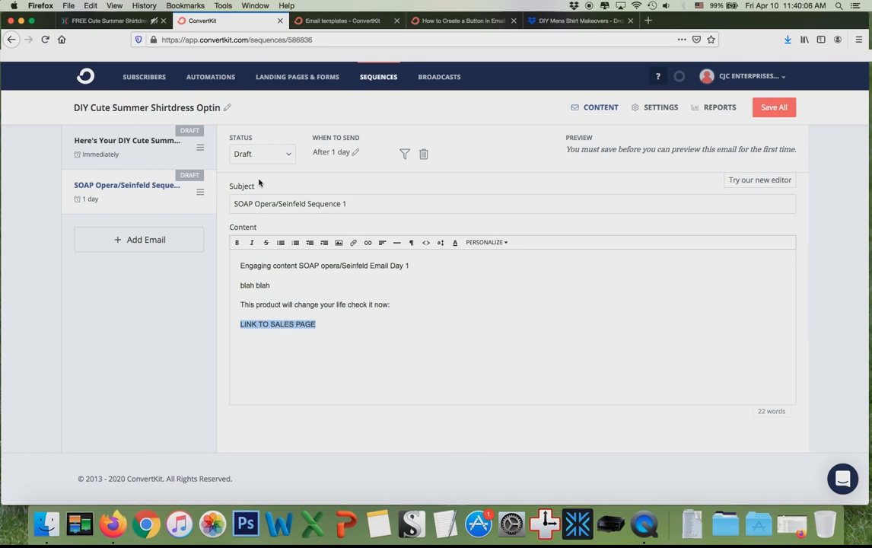
Leave the ClickFunnels squeeze page editor unsaved and copy the Sales Page step's URL.
left_click(114, 20)
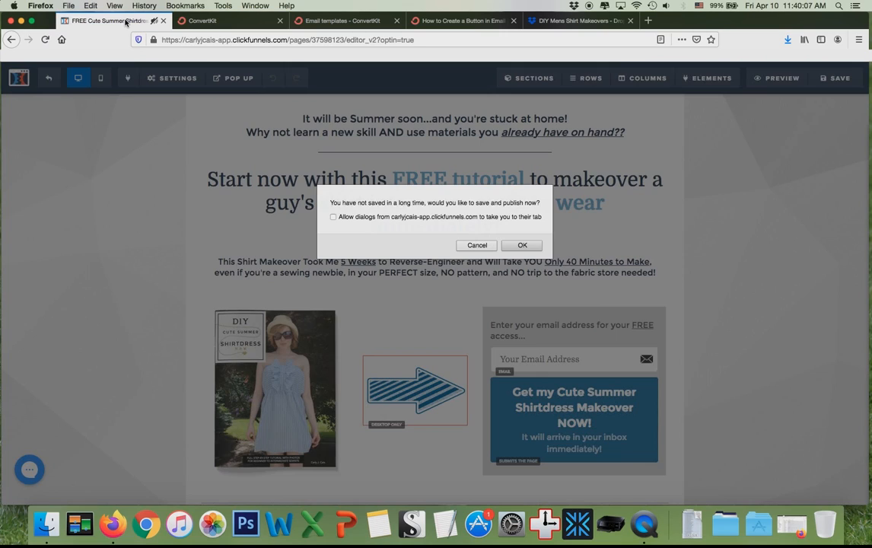
left_click(477, 245)
left_click(42, 82)
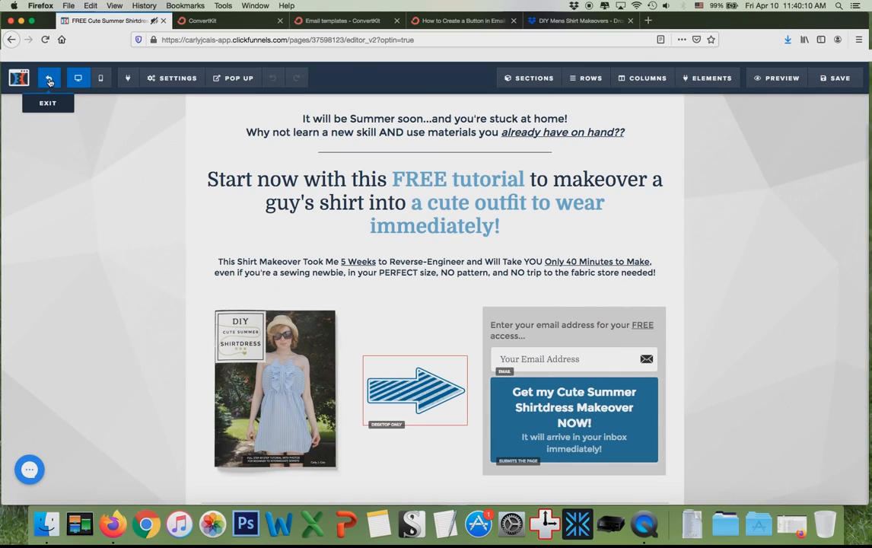
left_click(554, 245)
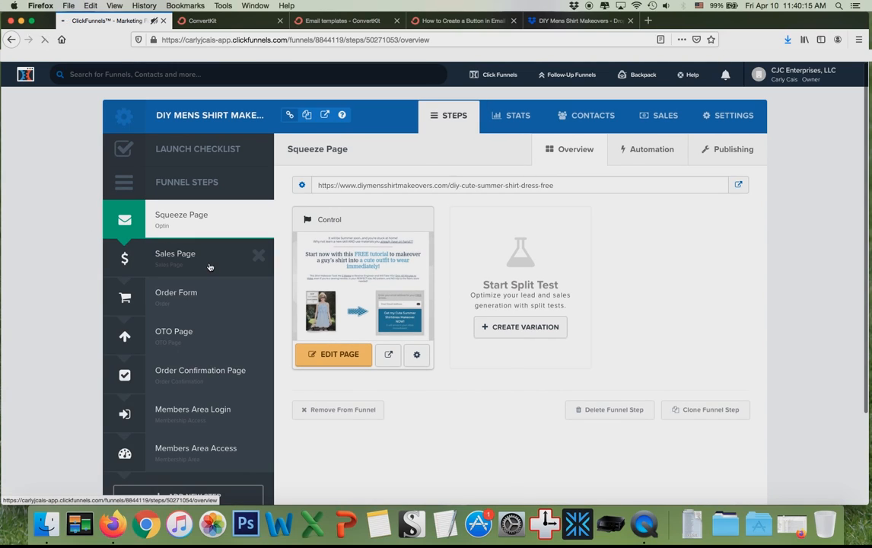
left_click(209, 266)
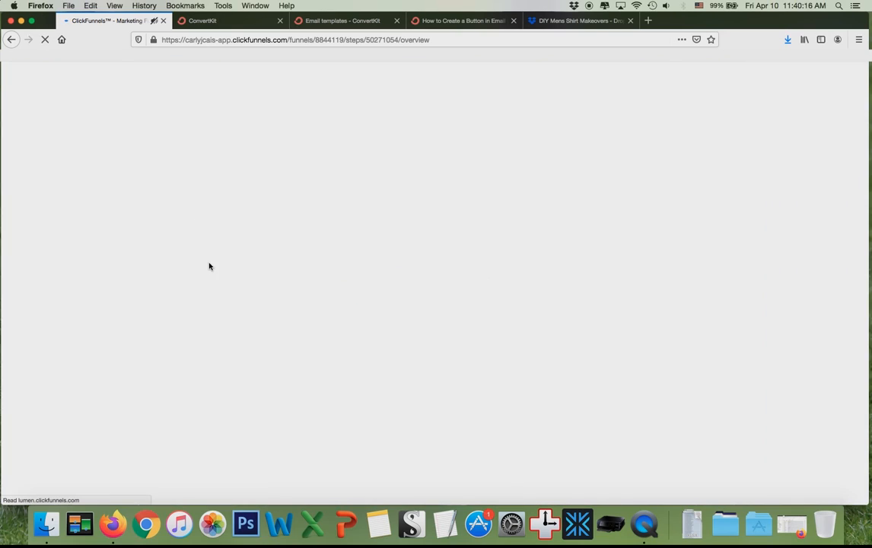
left_click_drag(559, 185, 409, 167)
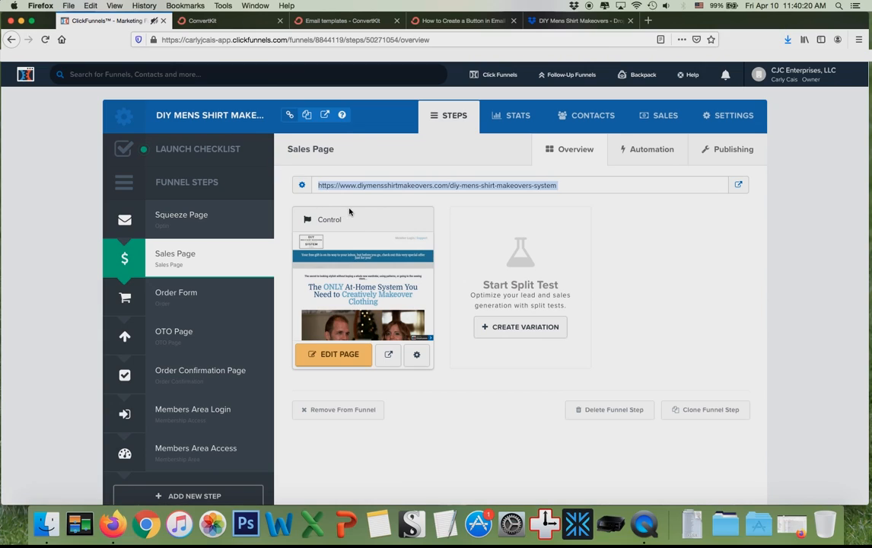
left_click(210, 29)
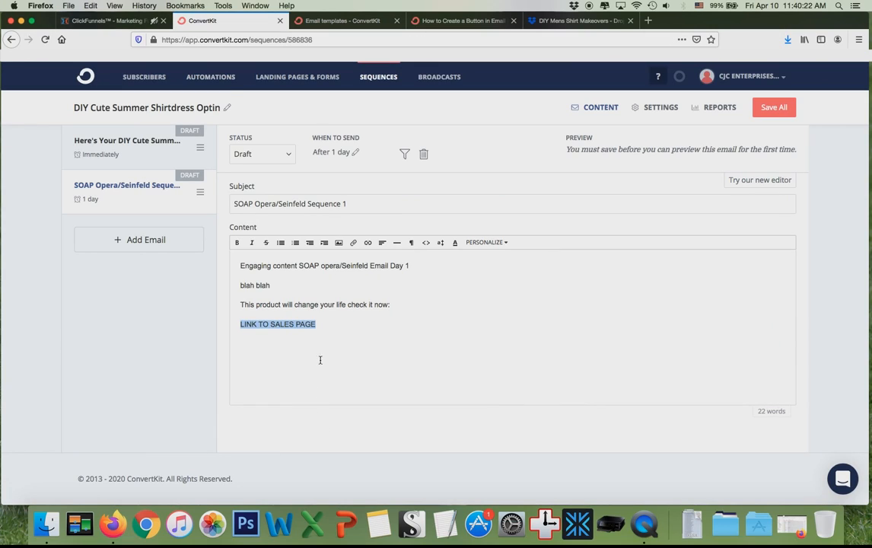
Link 'LINK TO SALES PAGE' to the pasted sales page URL, opening in a new tab.
left_click(368, 243)
left_click(392, 256)
type("mensshirtmakeovers.com/diy-mens-shirt-makeovers-system")
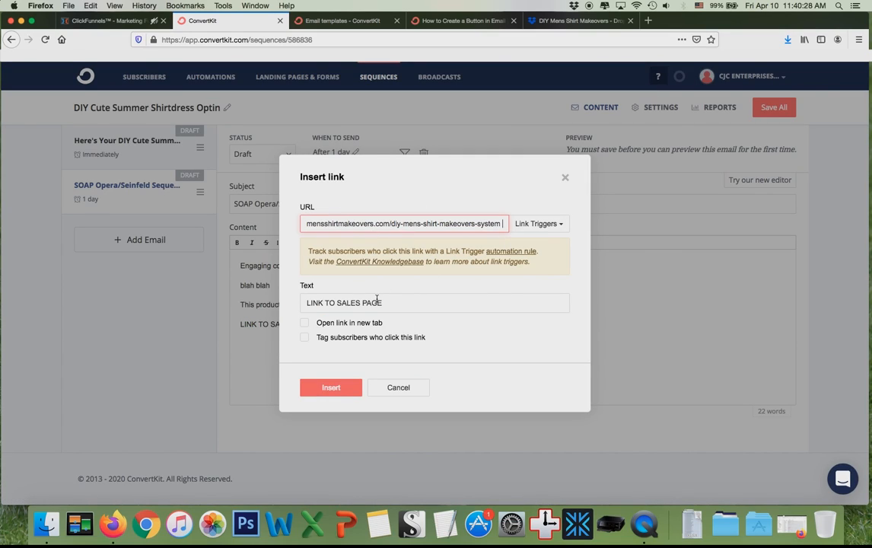
left_click(304, 324)
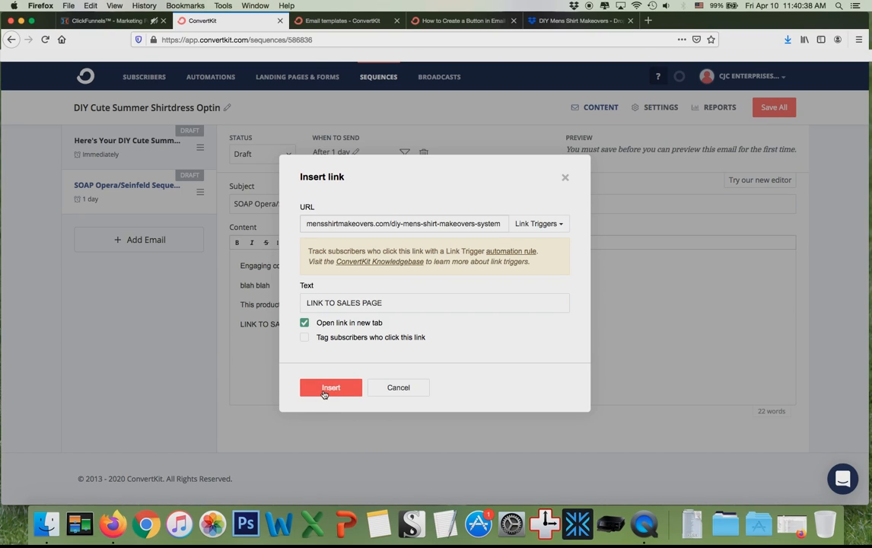
left_click(324, 391)
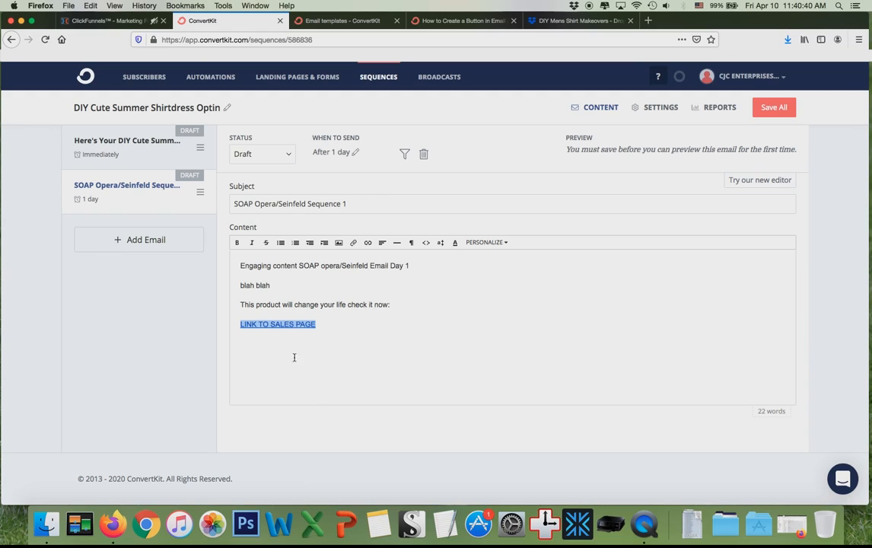
Add class="button" to the sales page link's anchor tag in the HTML source and save the sequence.
left_click(426, 242)
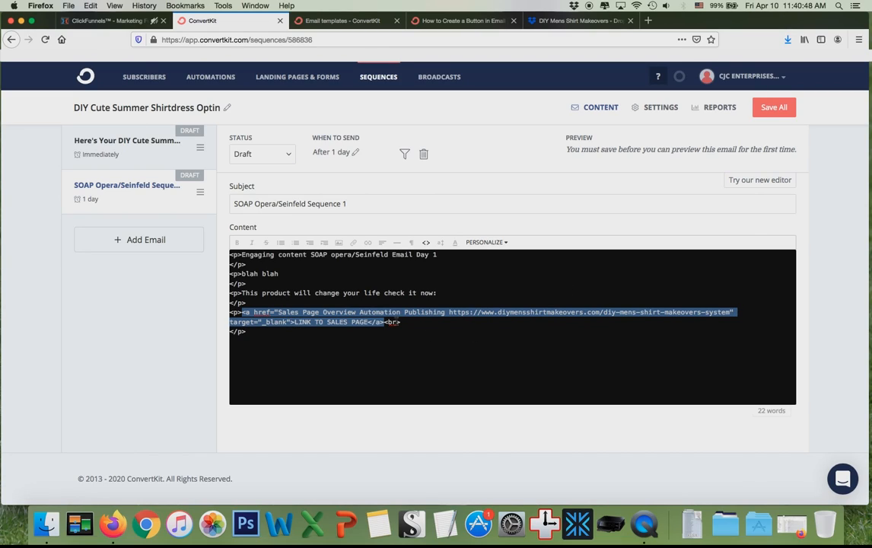
left_click(291, 322)
type("class=\"button\"")
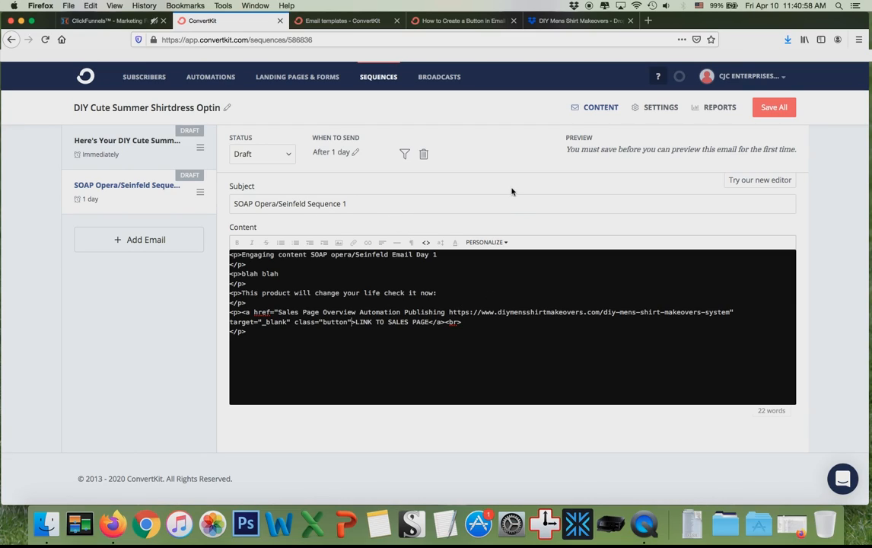
left_click(773, 109)
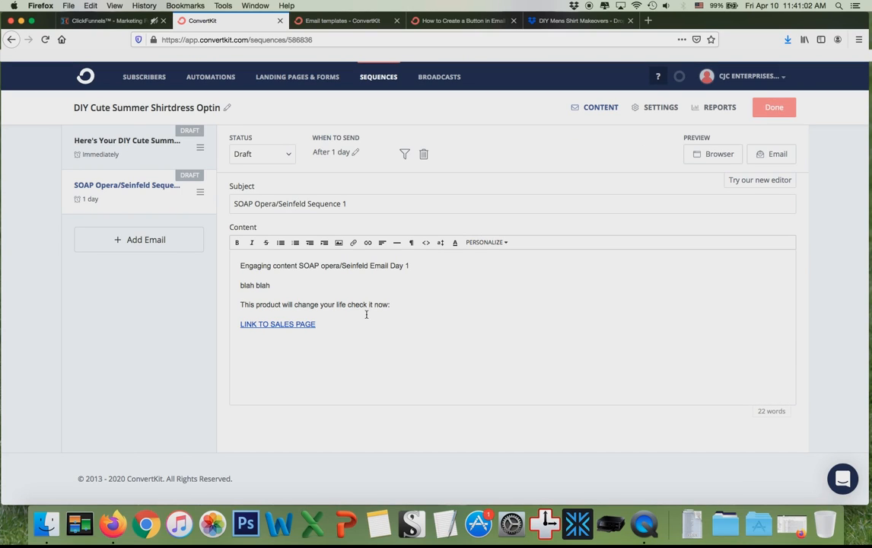
Create the ConvertKit tag 'DIYMensShirtMakeoversSystem Buyers' and return to the ClickFunnels Sales Page.
left_click(403, 156)
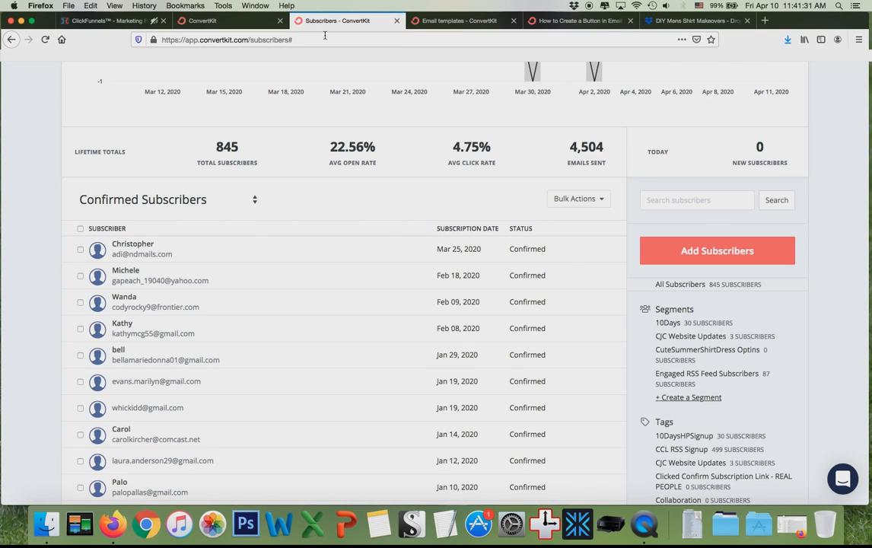
scroll(681, 395, "down", 10)
scroll(681, 395, "up", 2)
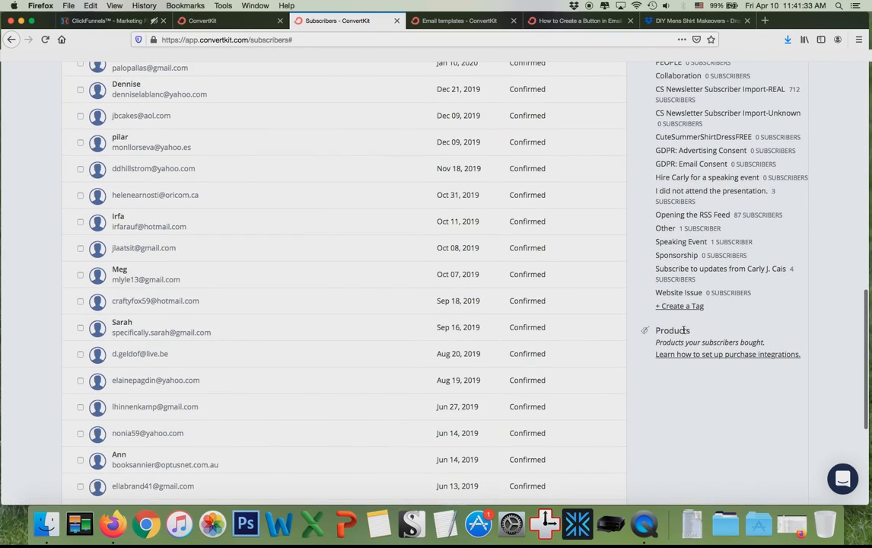
left_click(680, 307)
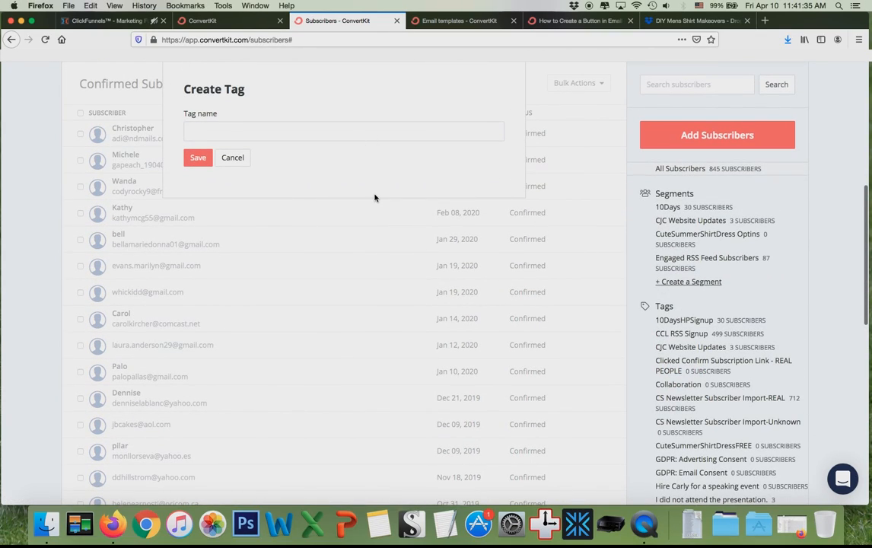
left_click(299, 131)
type("DIYMensS")
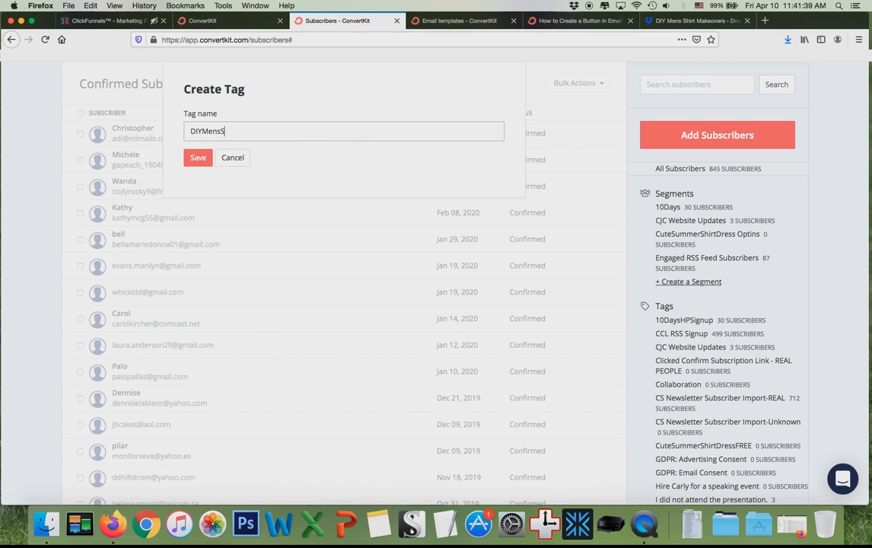
type("hirtMakeoverSyste")
key("BackSpace")
key("BackSpace")
key("BackSpace")
key("BackSpace")
type("System Buyerds")
key("BackSpace")
key("BackSpace")
type("s")
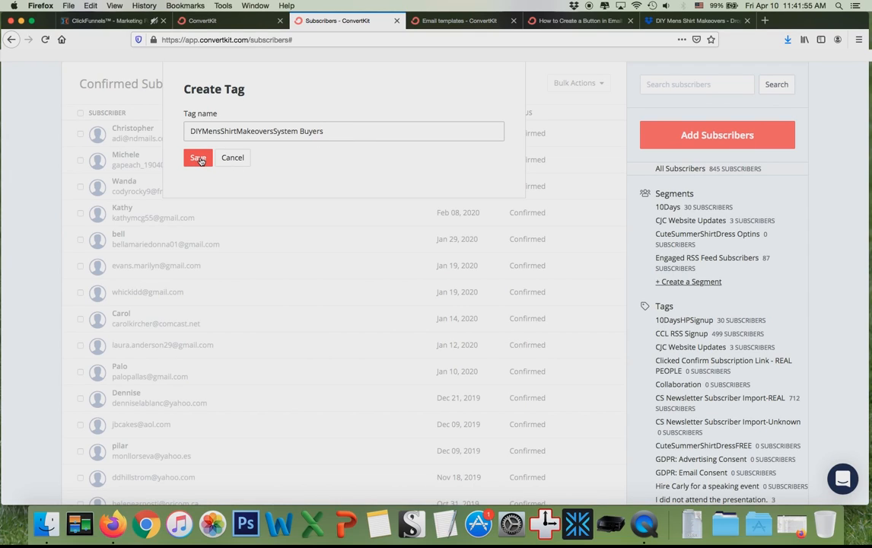
left_click(199, 159)
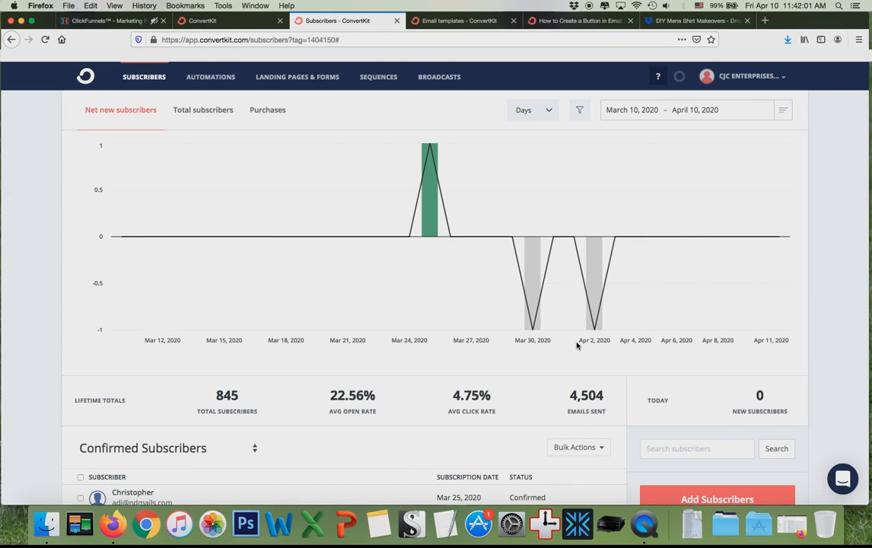
scroll(577, 345, "down", 3)
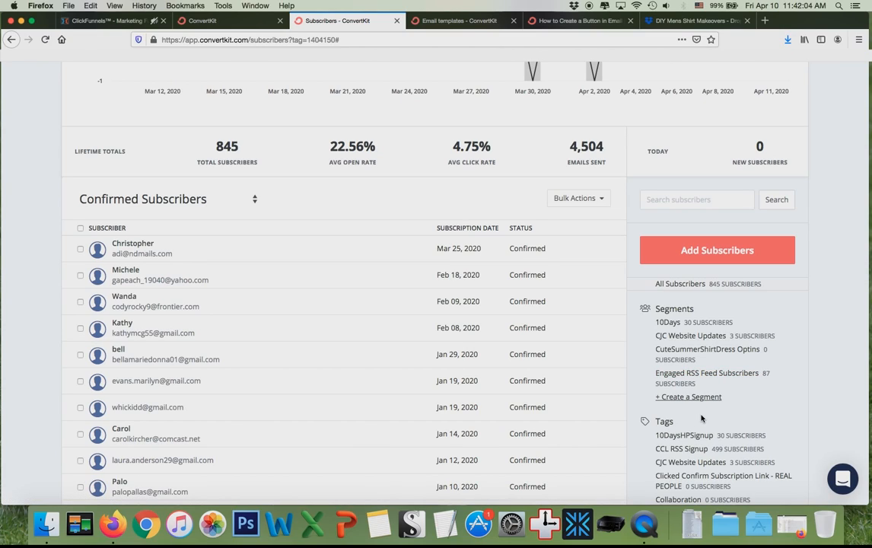
left_click(81, 22)
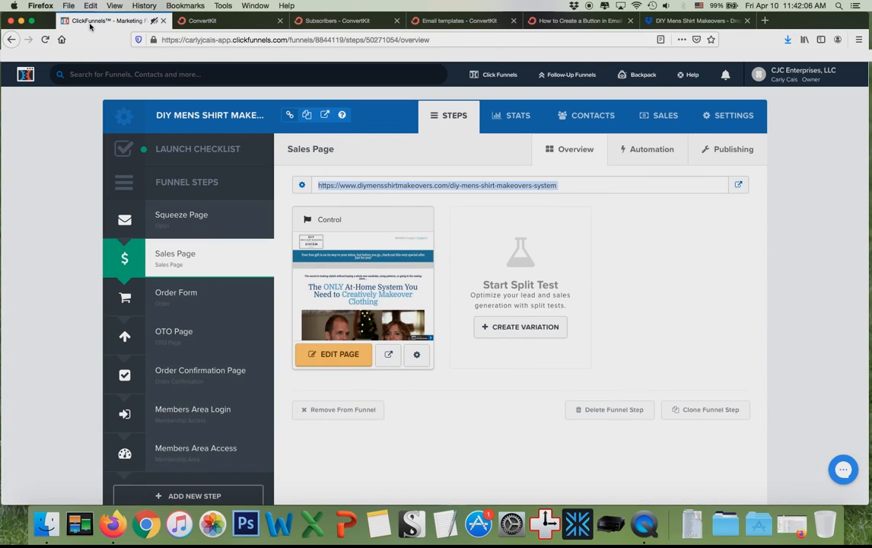
Open the Sales Page 'The ONLY At-Home System You Need to Creatively Makeover Clothing' in the page editor.
left_click(341, 357)
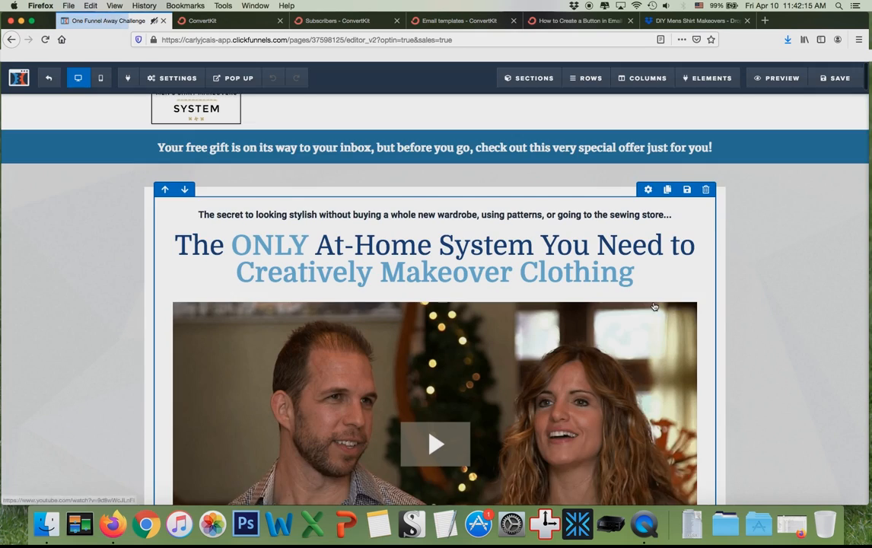
scroll(655, 307, "up", 1)
scroll(654, 307, "down", 2)
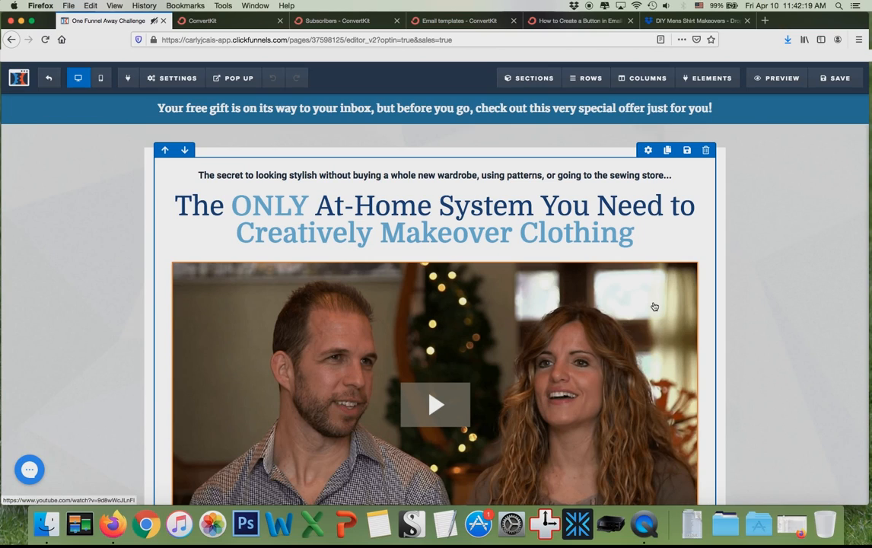
scroll(654, 307, "down", 1)
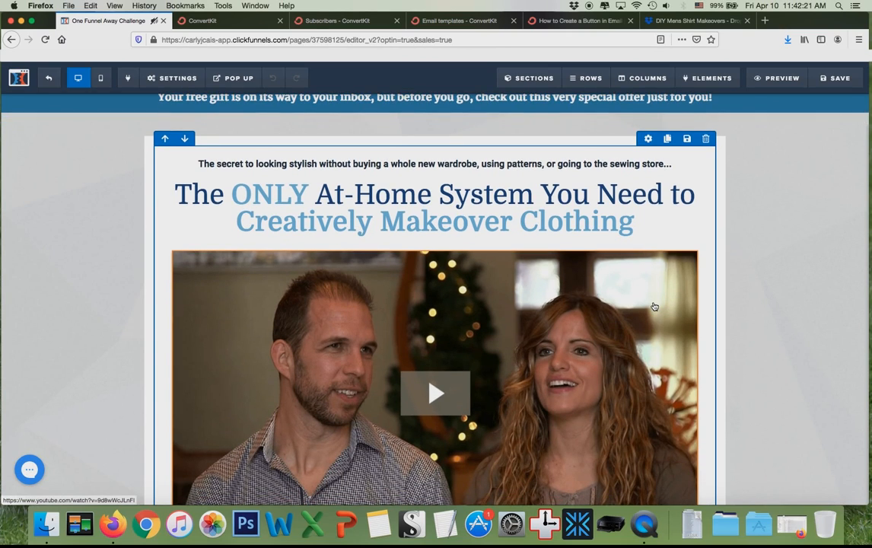
scroll(655, 307, "up", 2)
Set the Sales Page integration to ConvertKit with the Add To List with Tag action.
mouse_move(166, 78)
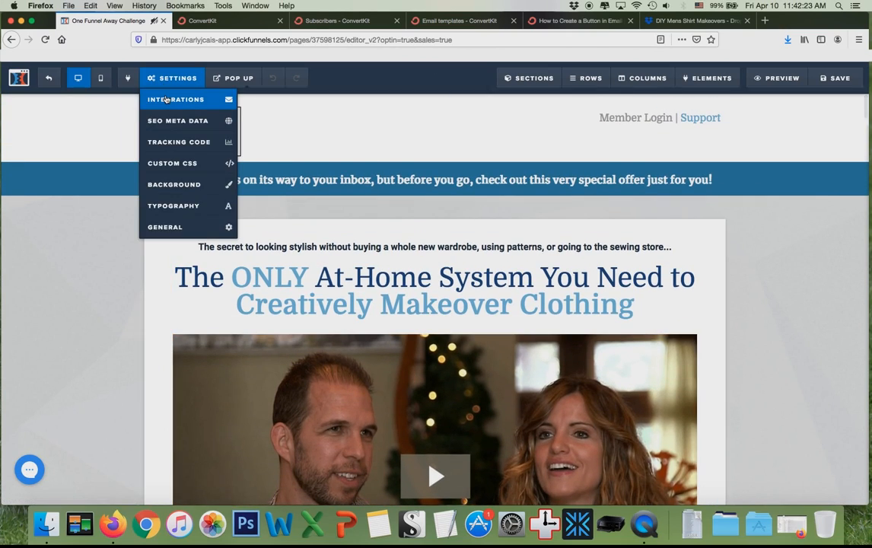
left_click(176, 95)
left_click(833, 231)
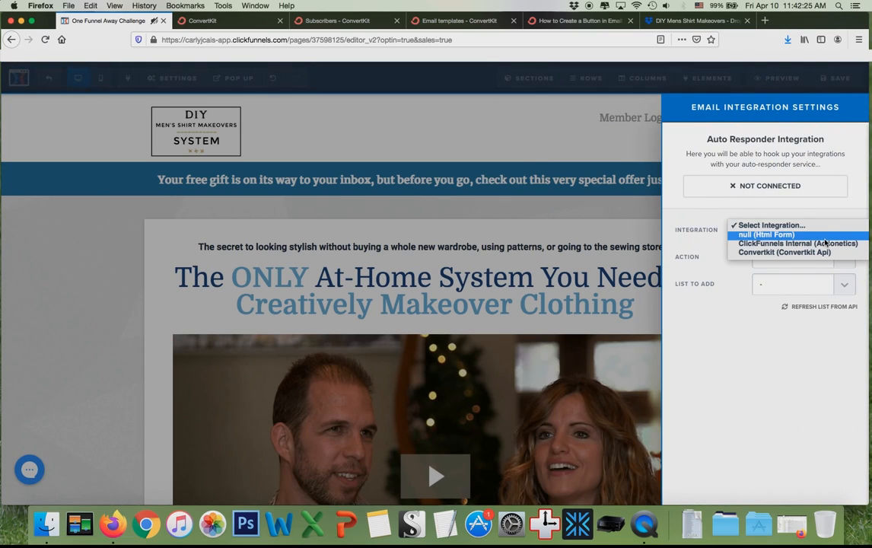
left_click(826, 252)
left_click(841, 256)
left_click(841, 269)
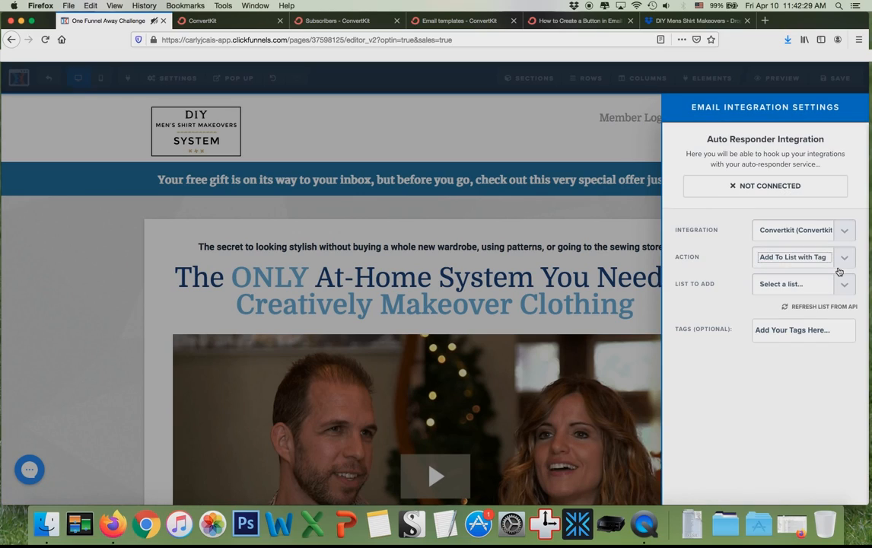
Choose the 'DIYMensShirtMakeoversSystem Buyers' tag for the integration and save the sales page.
left_click(845, 285)
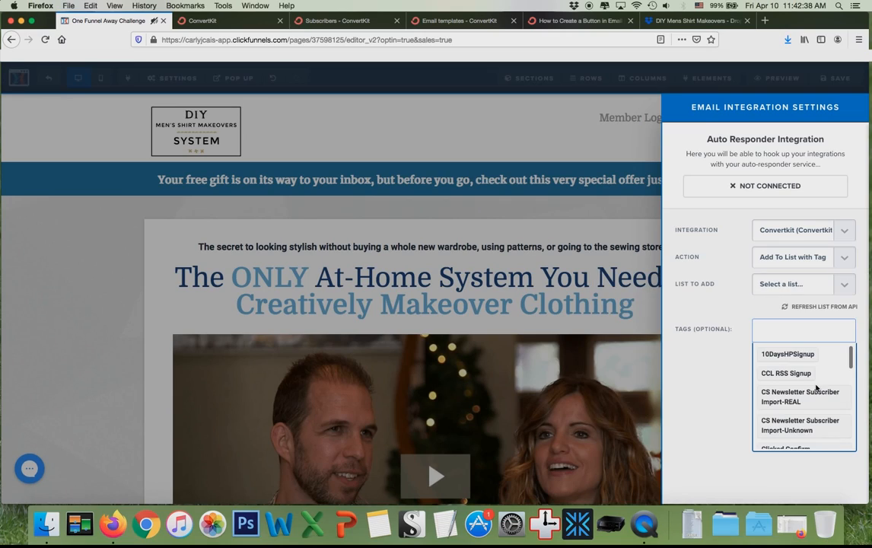
scroll(817, 388, "down", 5)
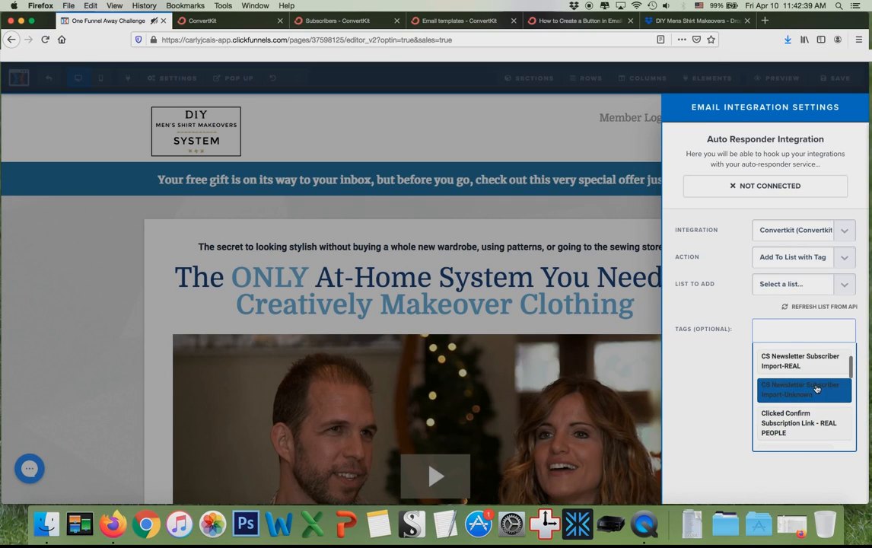
scroll(817, 389, "down", 10)
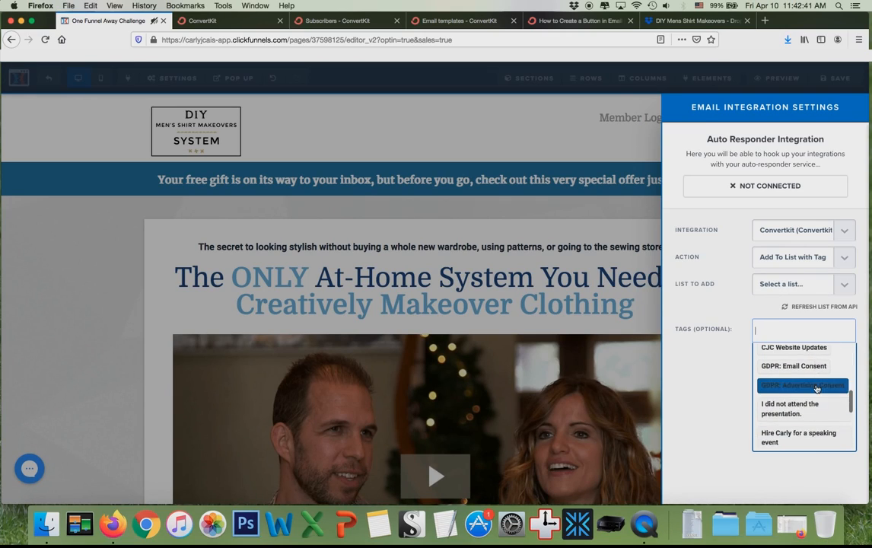
left_click(834, 469)
left_click(826, 306)
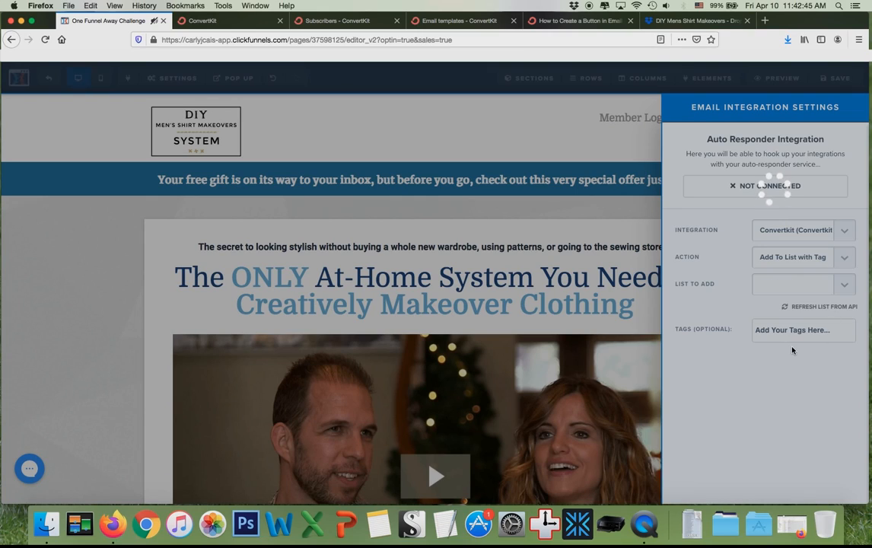
left_click(808, 339)
scroll(793, 388, "down", 3)
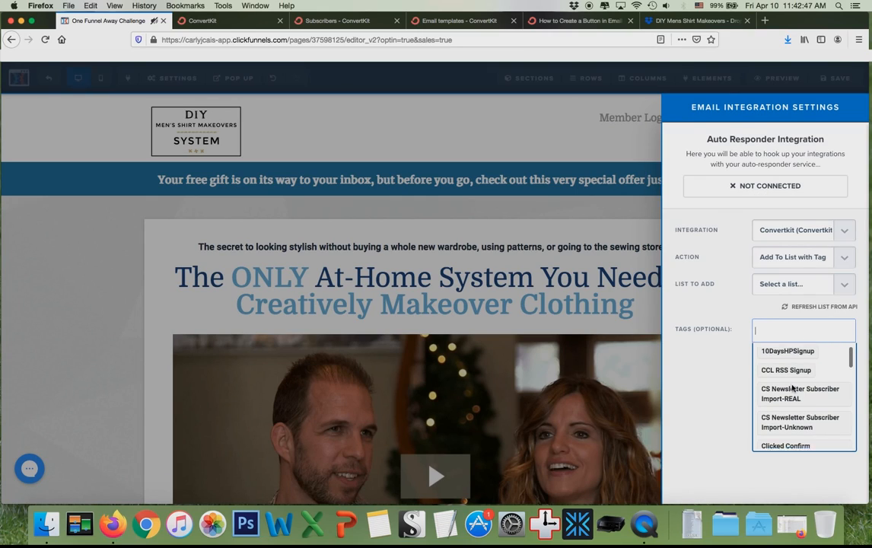
scroll(792, 389, "down", 5)
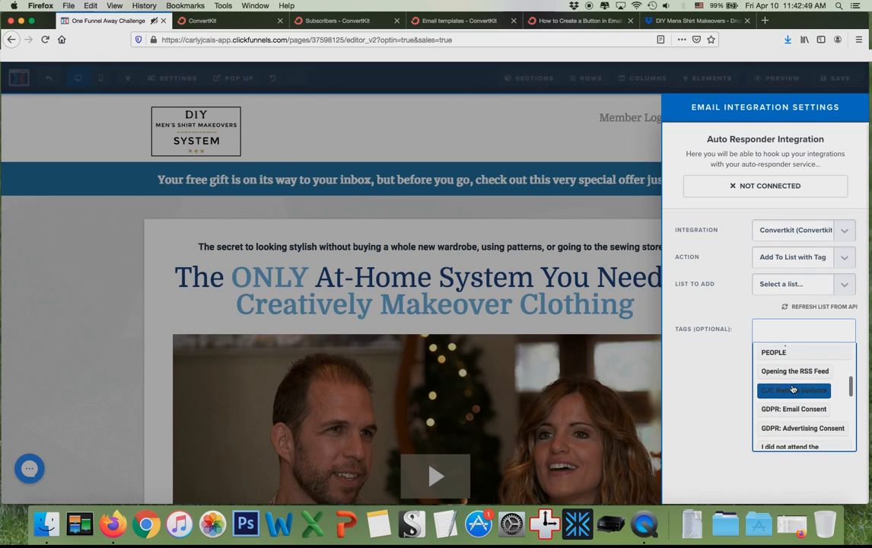
scroll(792, 388, "down", 5)
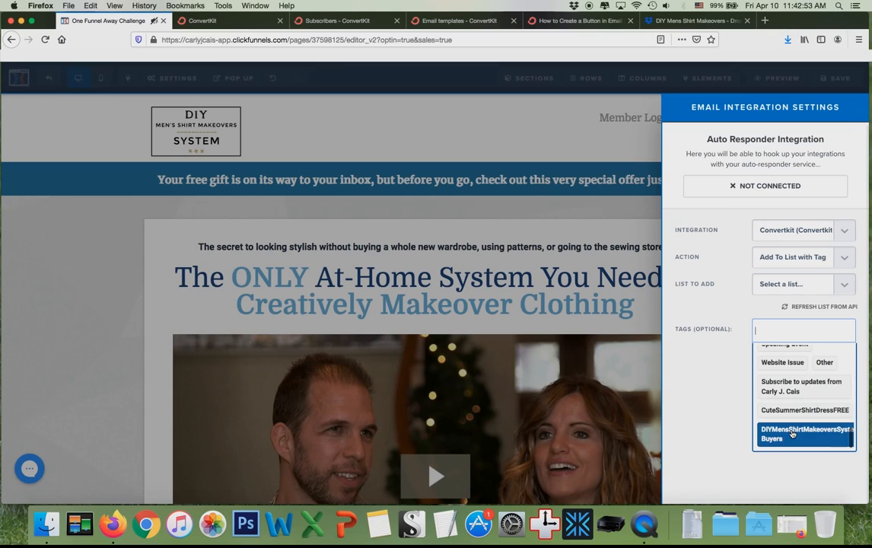
left_click(792, 434)
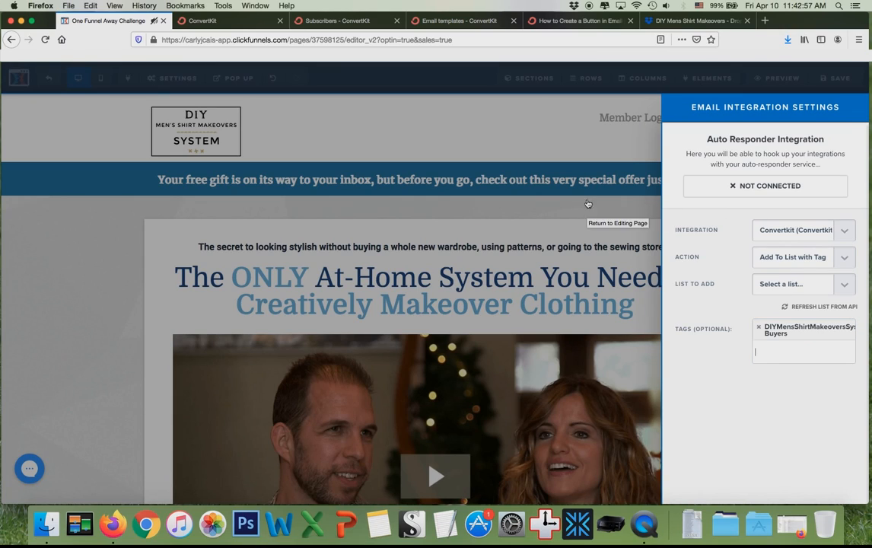
left_click(578, 140)
left_click(836, 78)
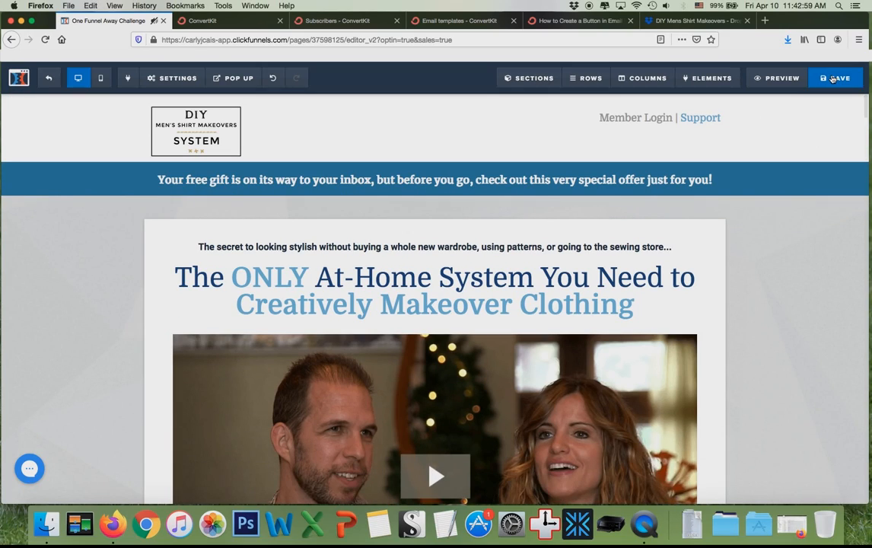
left_click(232, 20)
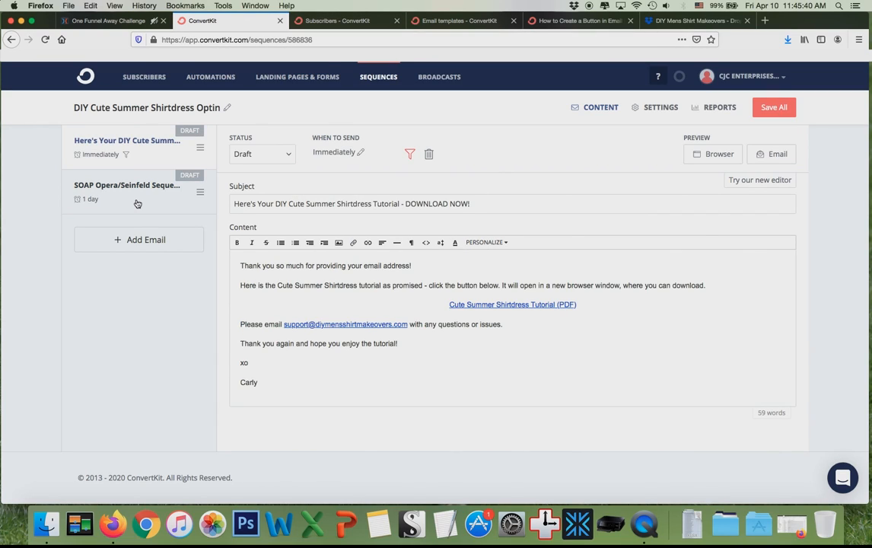
Exclude subscribers within the DIY Mens Shirt Makeovers System Buyers Segment from the SOAP Opera/Seinfeld Sequence 1 email.
left_click(137, 203)
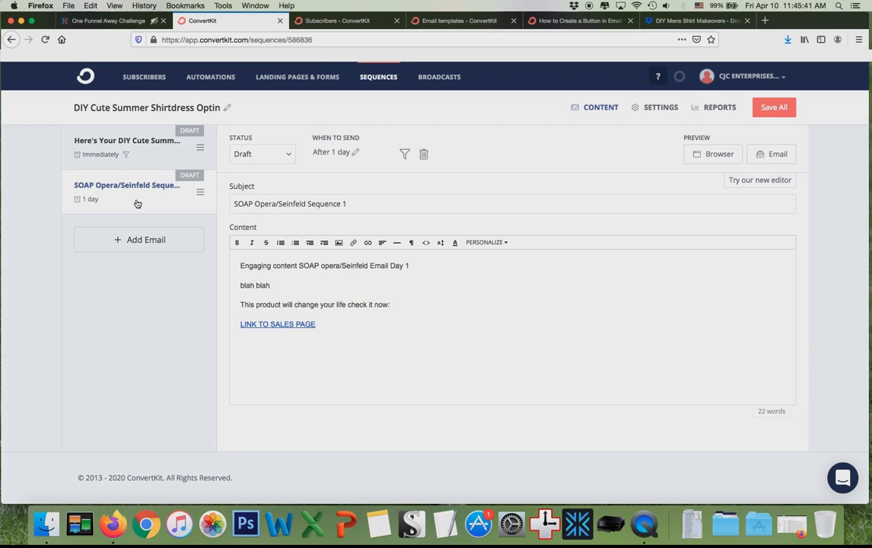
left_click(404, 155)
left_click(408, 250)
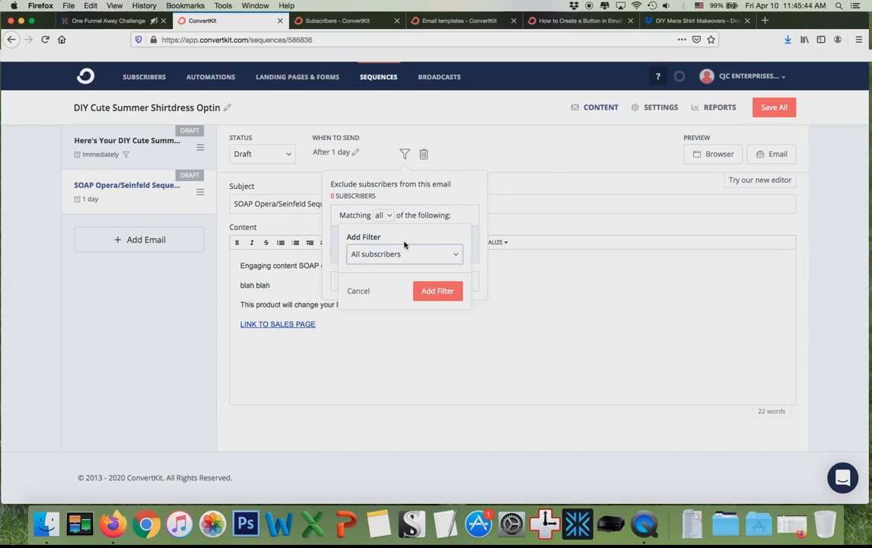
left_click(402, 255)
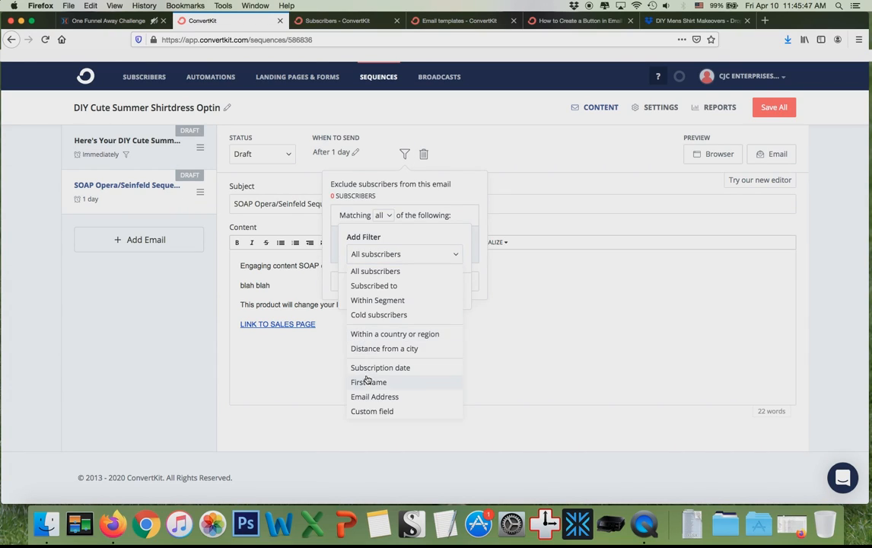
left_click(374, 300)
left_click(387, 277)
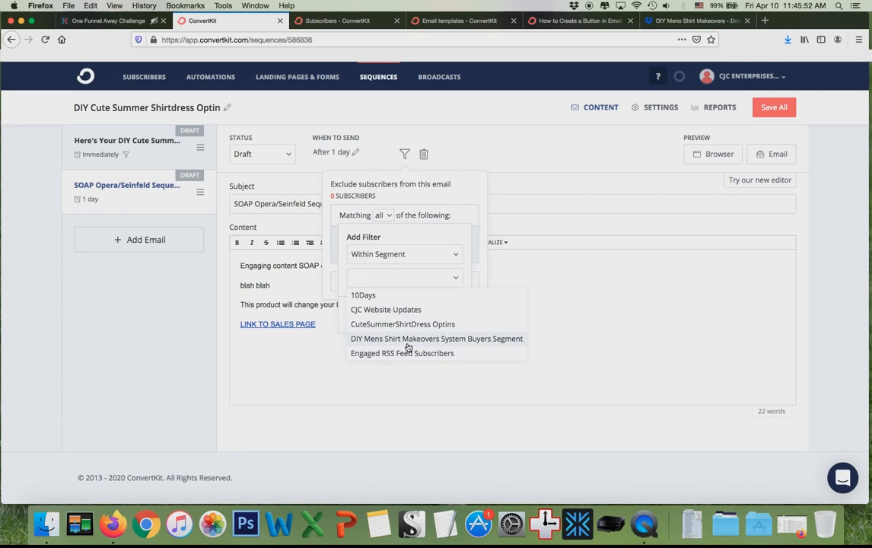
left_click(403, 340)
left_click(399, 278)
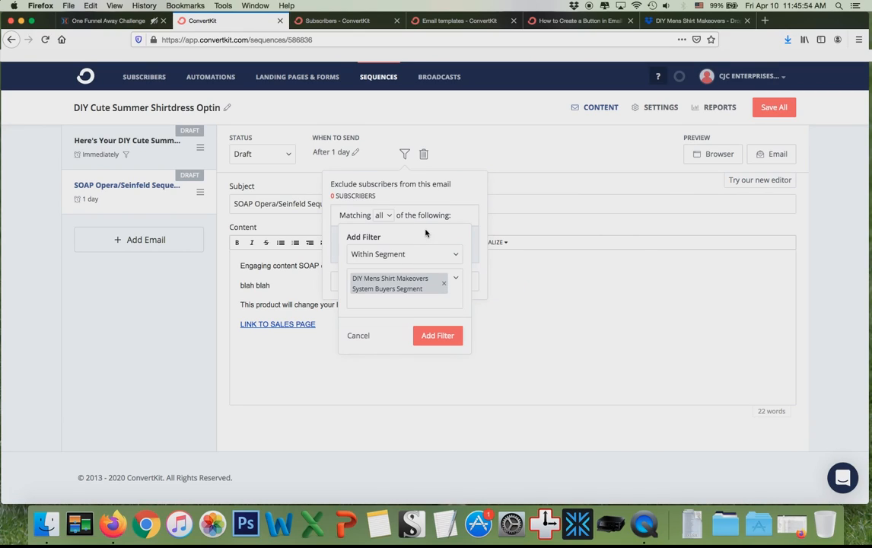
left_click(435, 335)
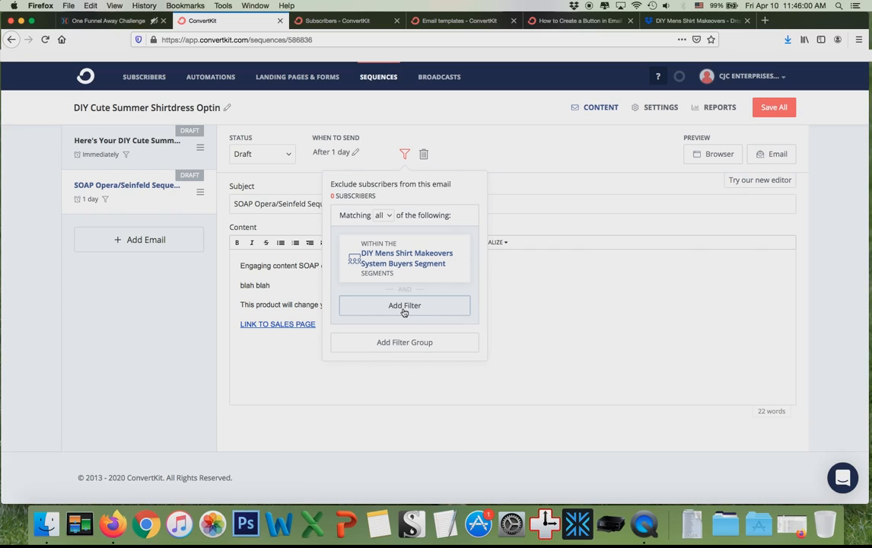
Discard the extra filter, close the exclusion panel and save the whole sequence.
left_click(403, 311)
left_click(359, 352)
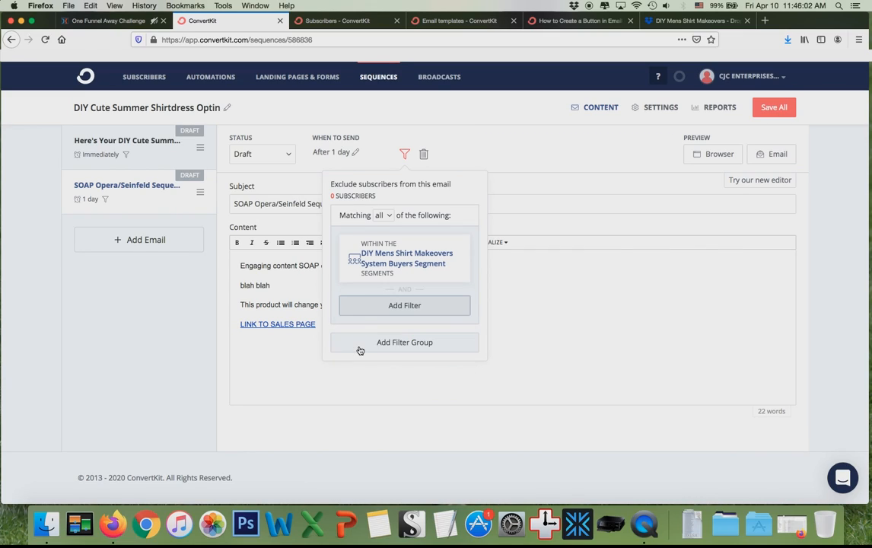
left_click(559, 285)
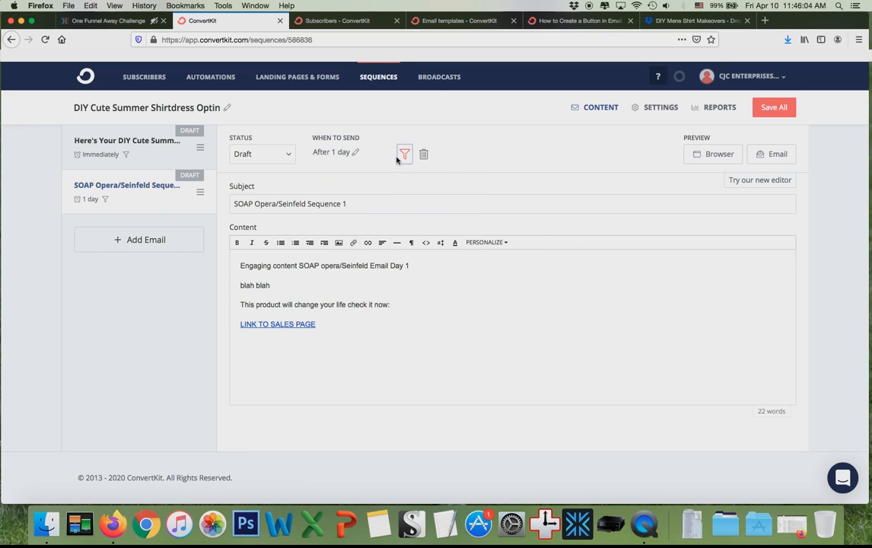
left_click(772, 108)
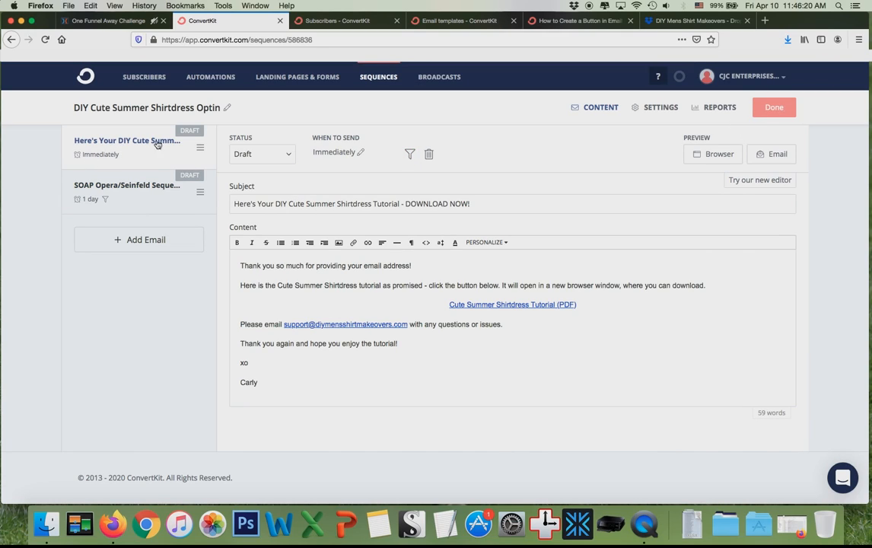
Centre the LINK TO SALES PAGE line in the SOAP Opera/Seinfeld email and select the full body.
left_click(145, 203)
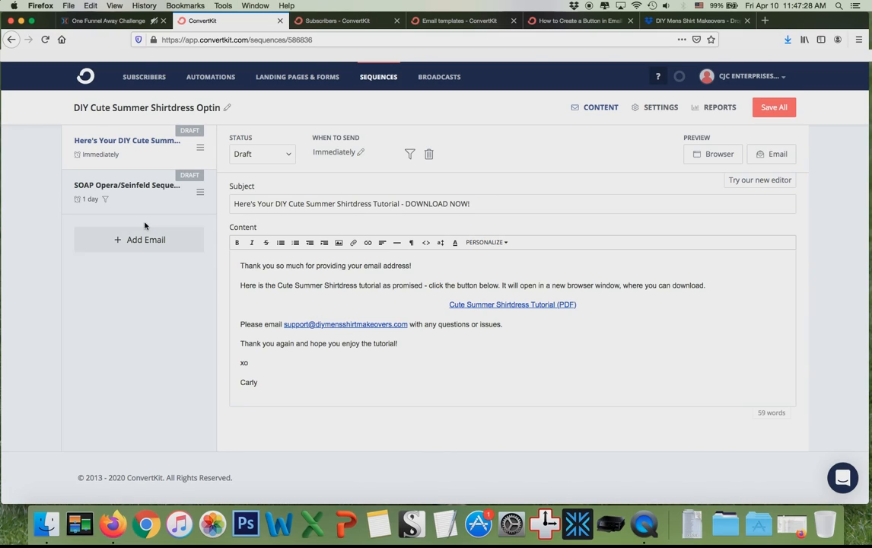
left_click(148, 199)
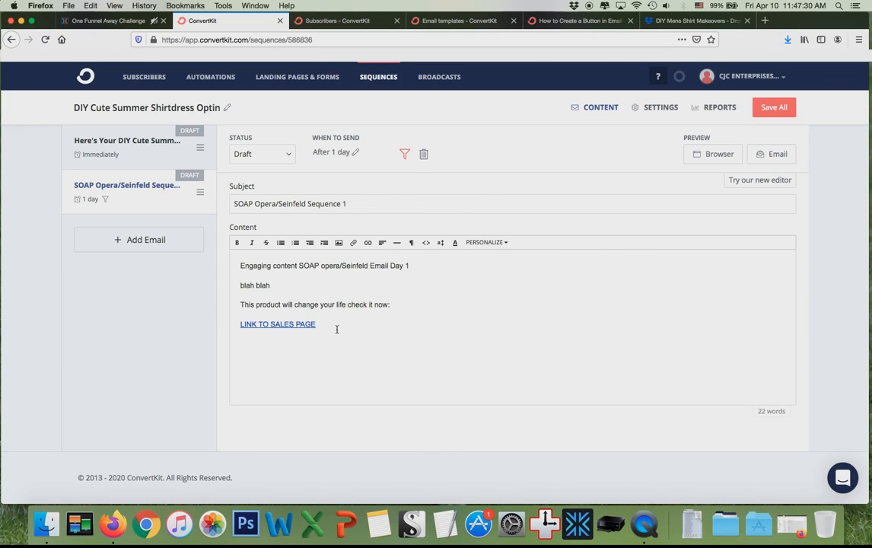
left_click_drag(336, 328, 220, 324)
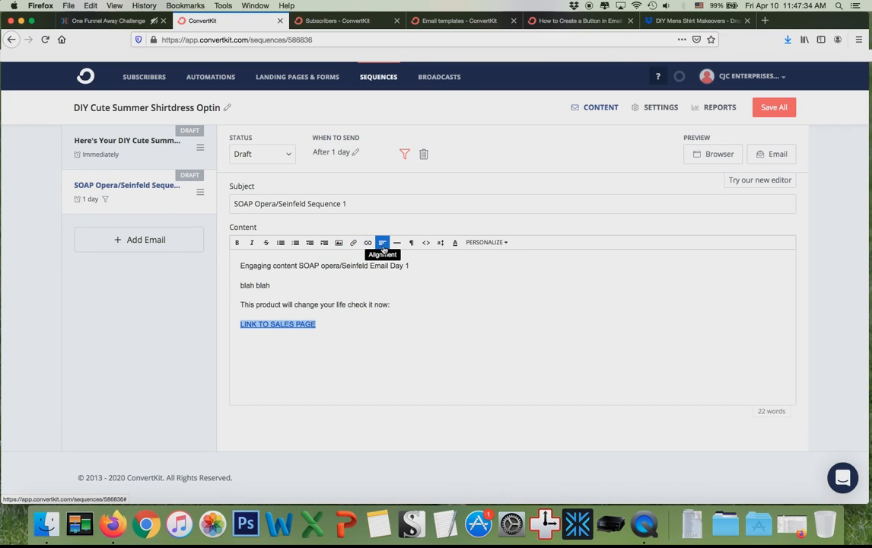
left_click(383, 243)
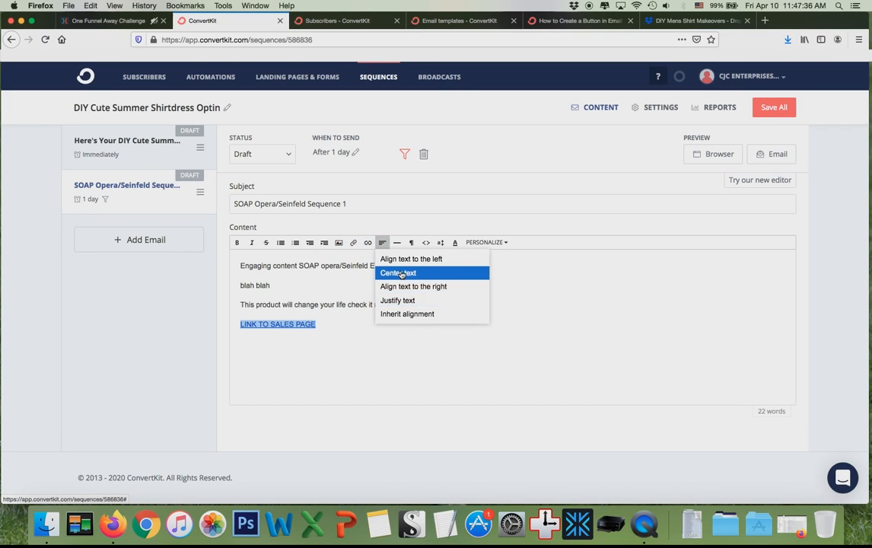
left_click(392, 271)
left_click(352, 346)
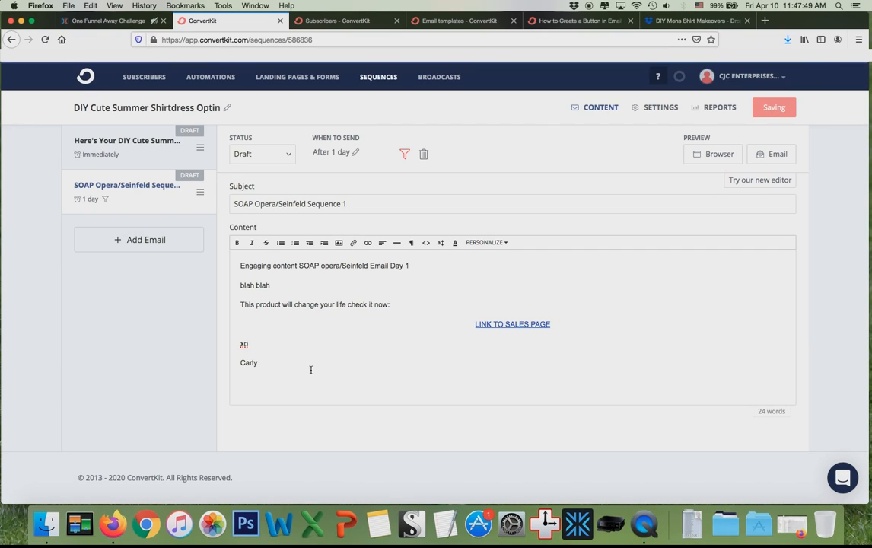
left_click_drag(310, 368, 205, 222)
key("ctrl+c")
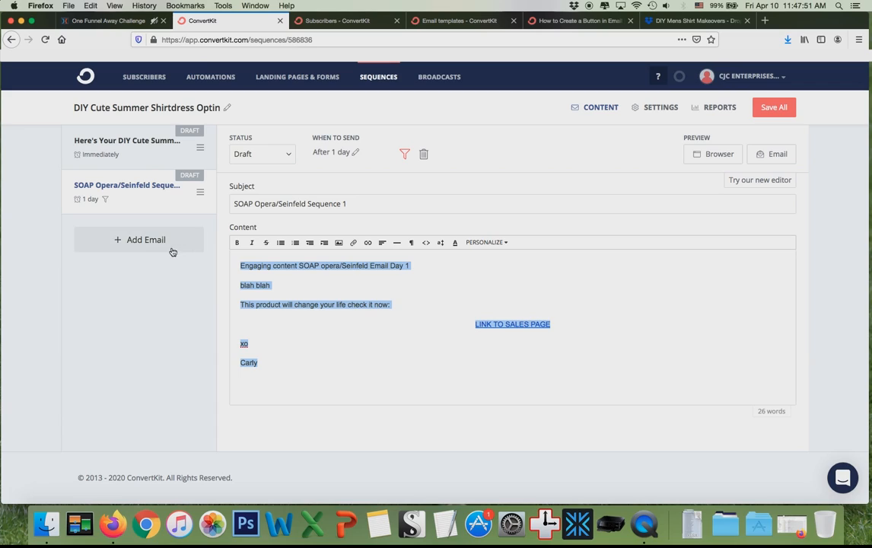
Add two new emails, replacing each one's placeholder content with the copied sales-page body.
left_click(148, 239)
left_click(346, 277)
key("ctrl+a")
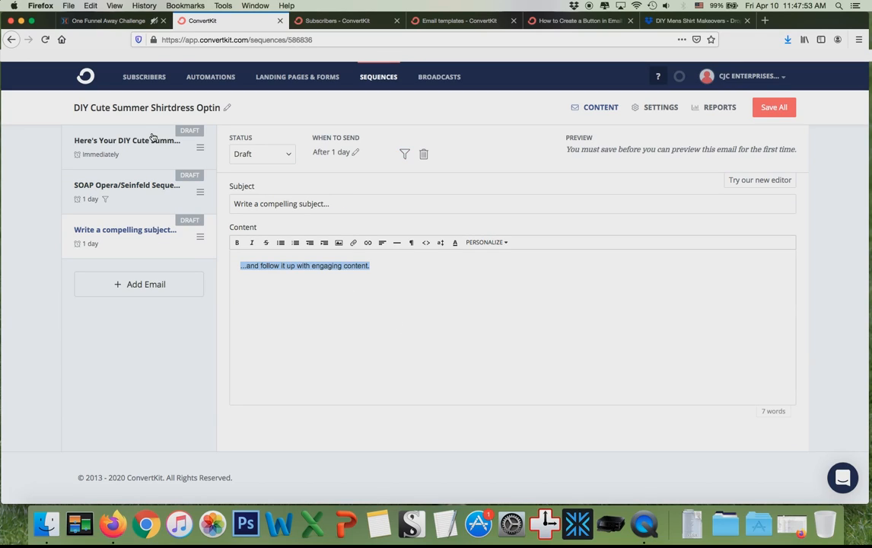
key("ctrl+v")
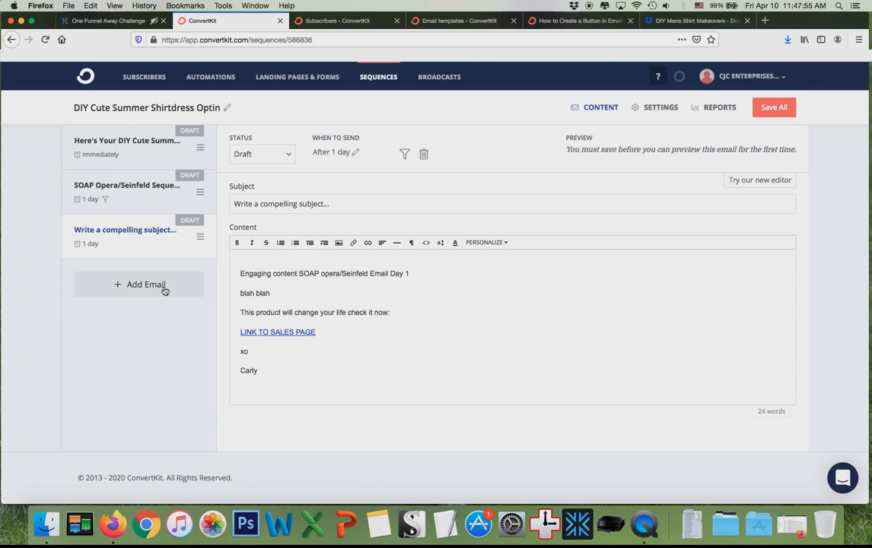
left_click(163, 285)
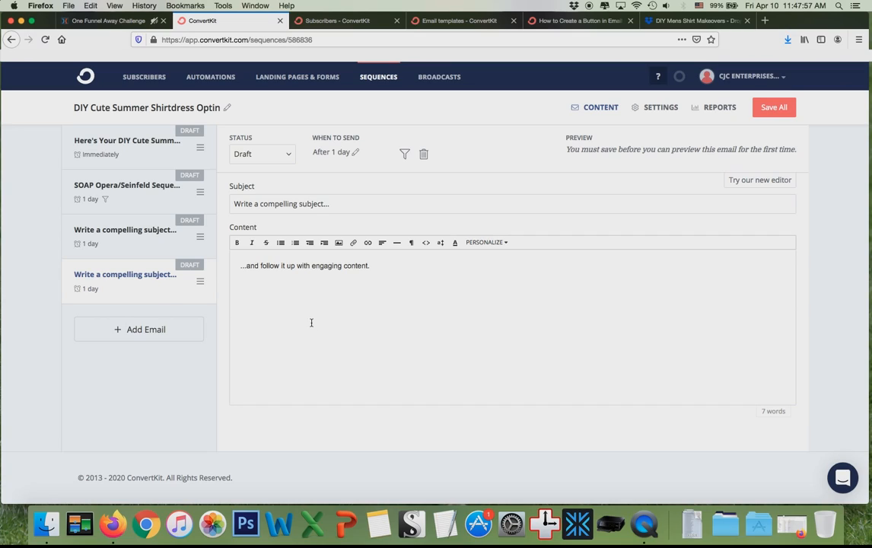
key("super+a")
key("super+v")
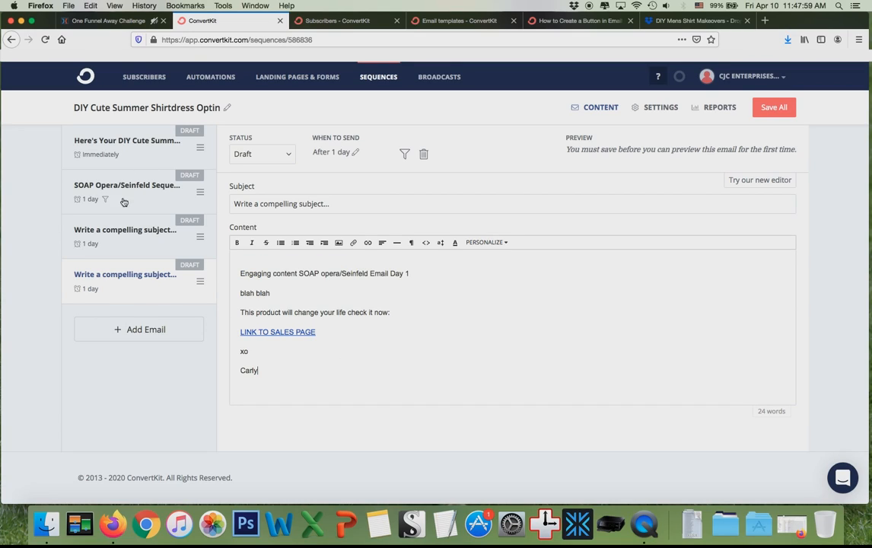
Add a fifth and sixth email with the pasted body, then save all emails.
left_click(140, 328)
key("super+a")
type("Engaging content SOAP opera/Seinfeld Email Day 1 Item This product will change your life check it now LINK TO SALES PAGE xo Carly")
left_click(133, 373)
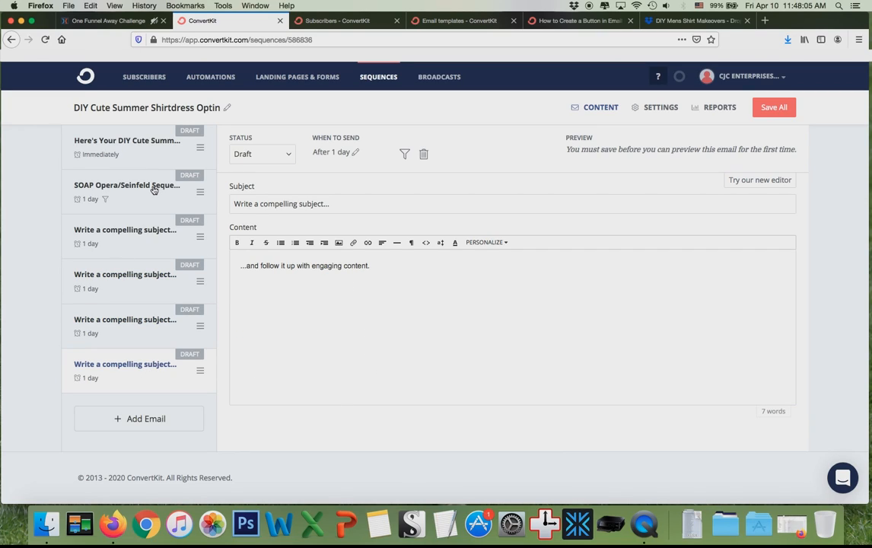
key("super+a")
key("super+v")
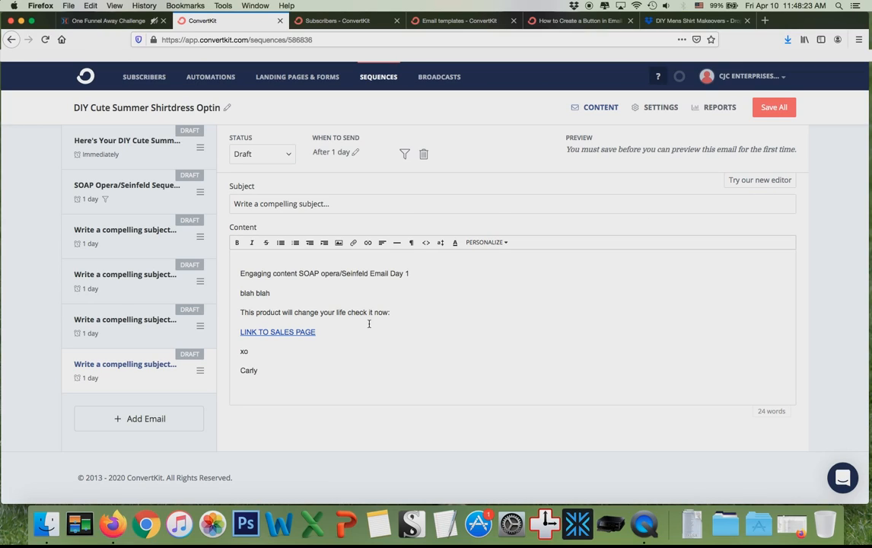
left_click(772, 116)
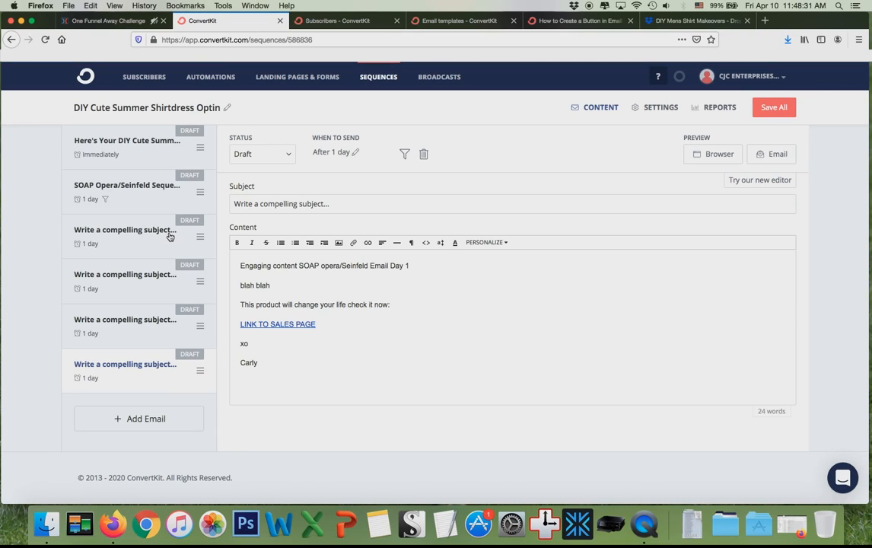
Exclude the DIY Mens Shirt Makeovers System Buyers Segment from the third email, matching any condition.
left_click(125, 242)
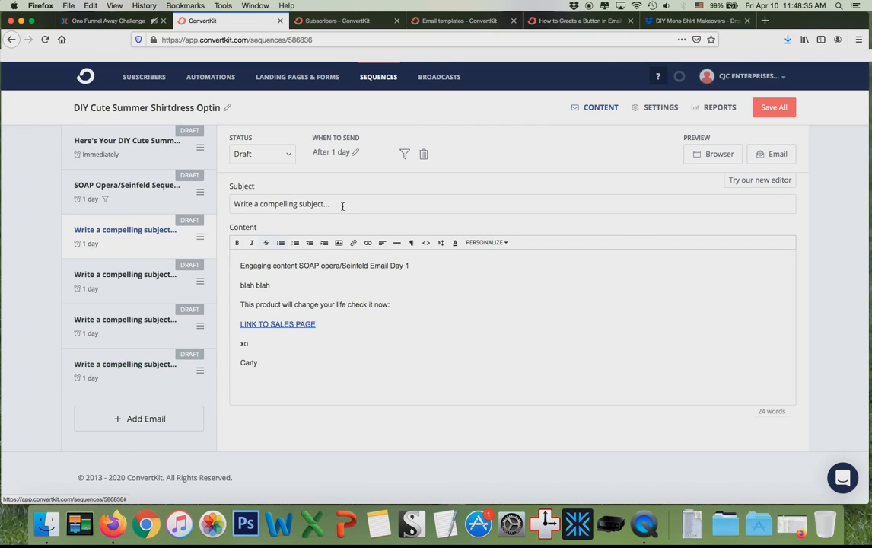
left_click(403, 154)
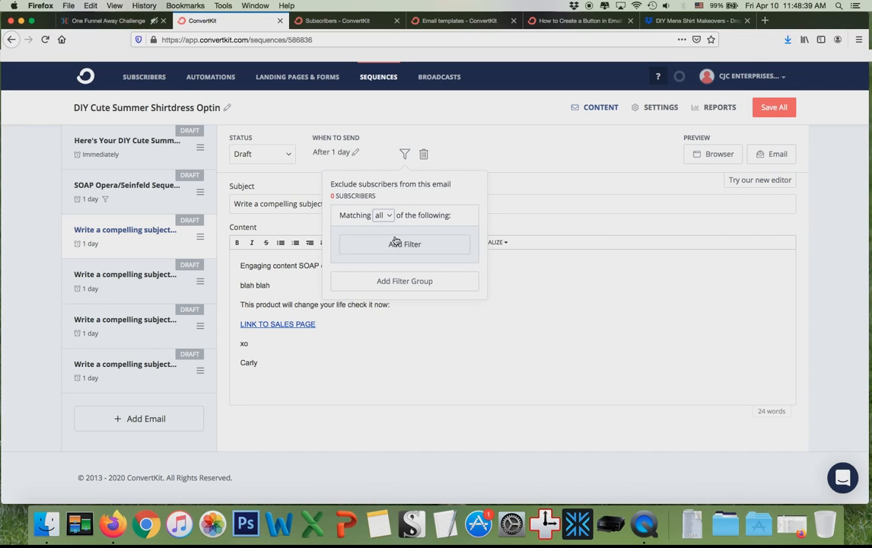
left_click(383, 215)
left_click(385, 230)
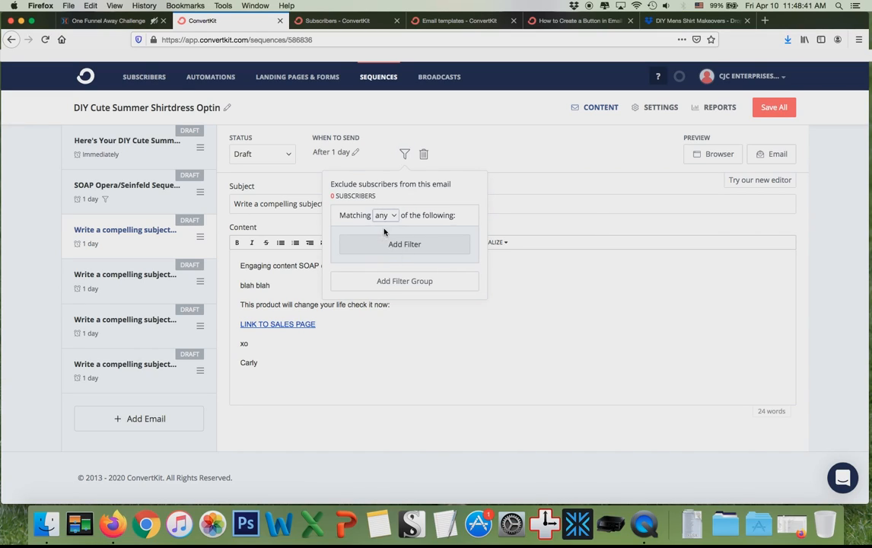
left_click(399, 243)
left_click(389, 253)
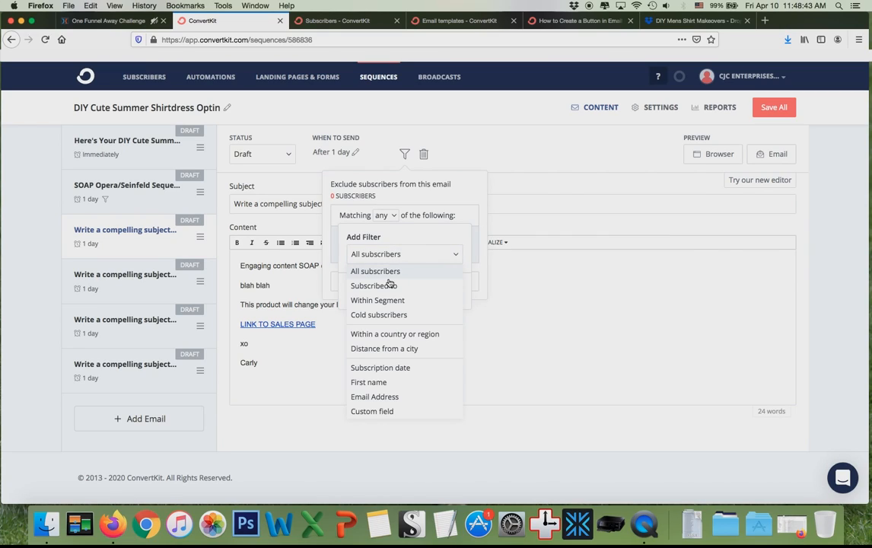
left_click(384, 299)
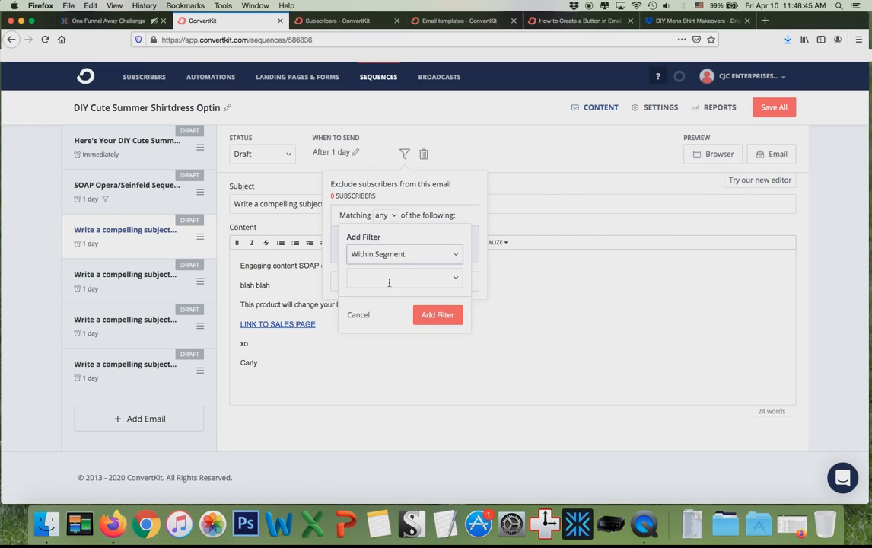
left_click(454, 278)
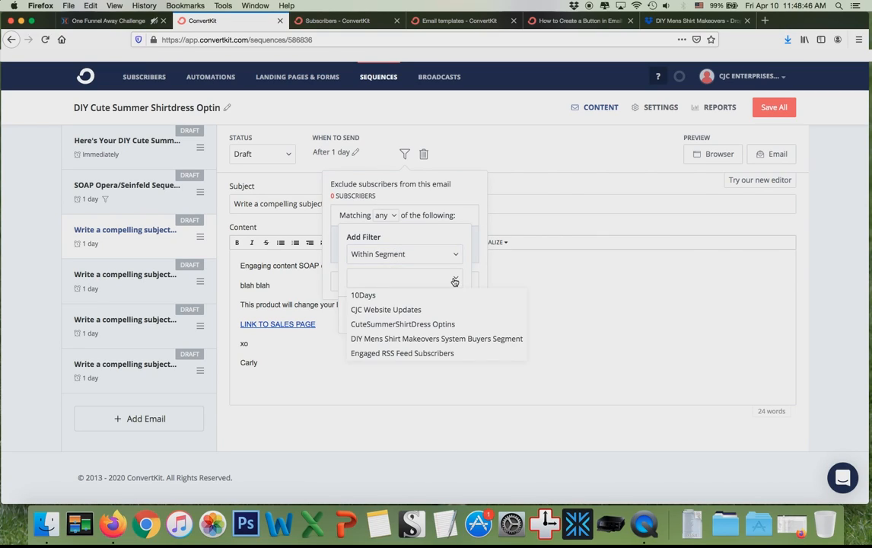
left_click(416, 347)
left_click(449, 232)
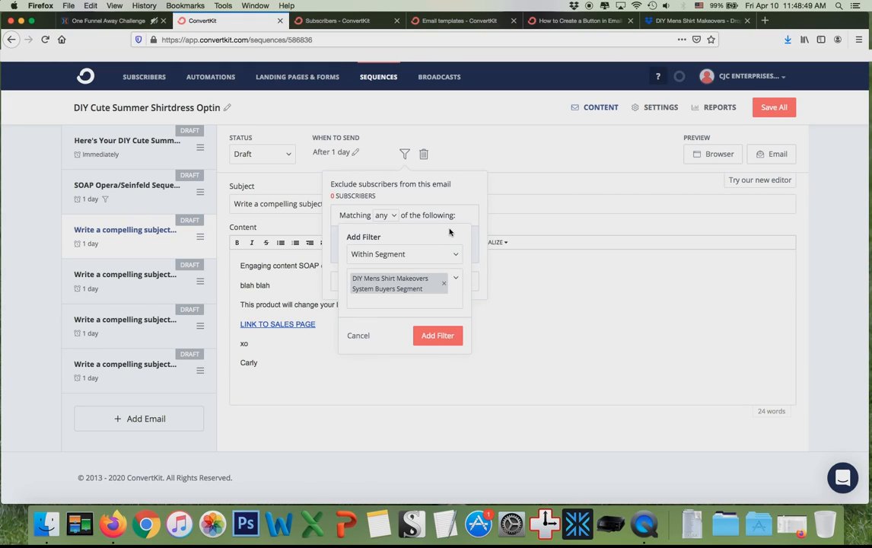
left_click(446, 335)
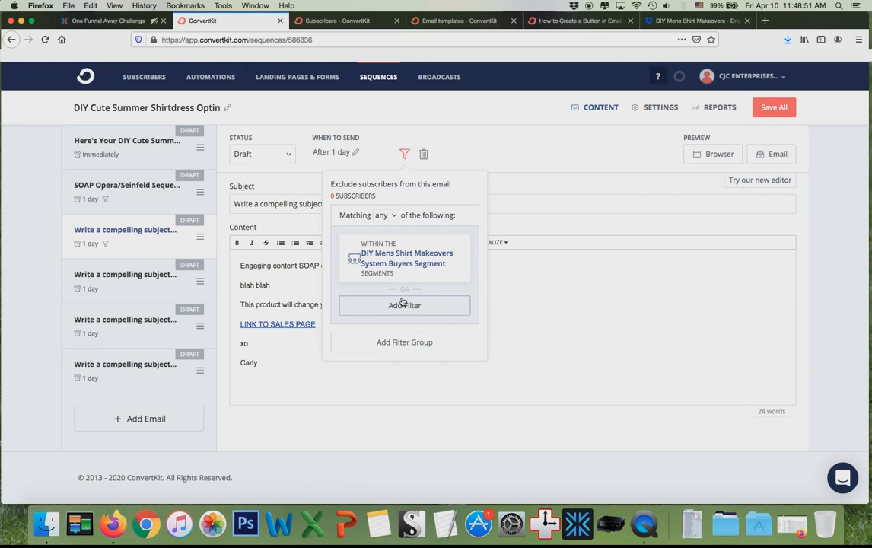
left_click(350, 398)
Set the fourth email's exclusion filter matching to any, then save the sequence.
left_click(165, 280)
left_click(405, 154)
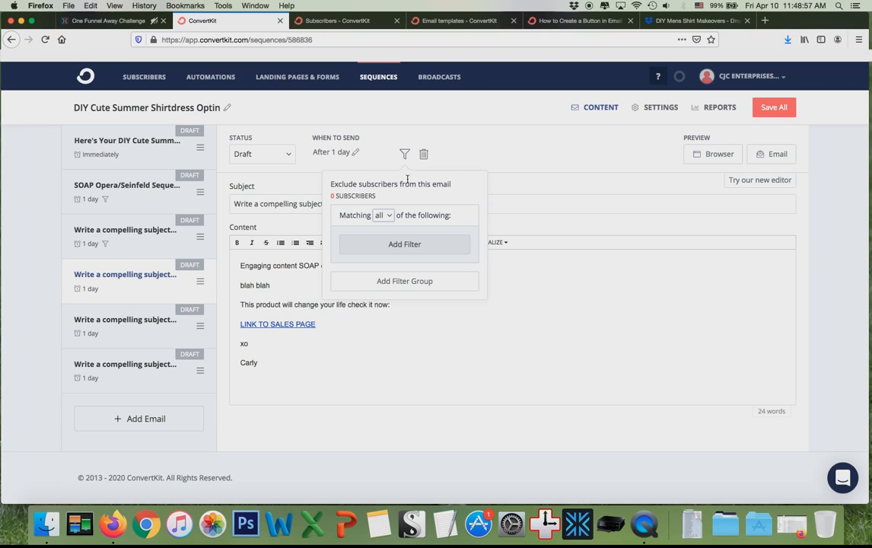
left_click(385, 215)
left_click(386, 228)
left_click(402, 244)
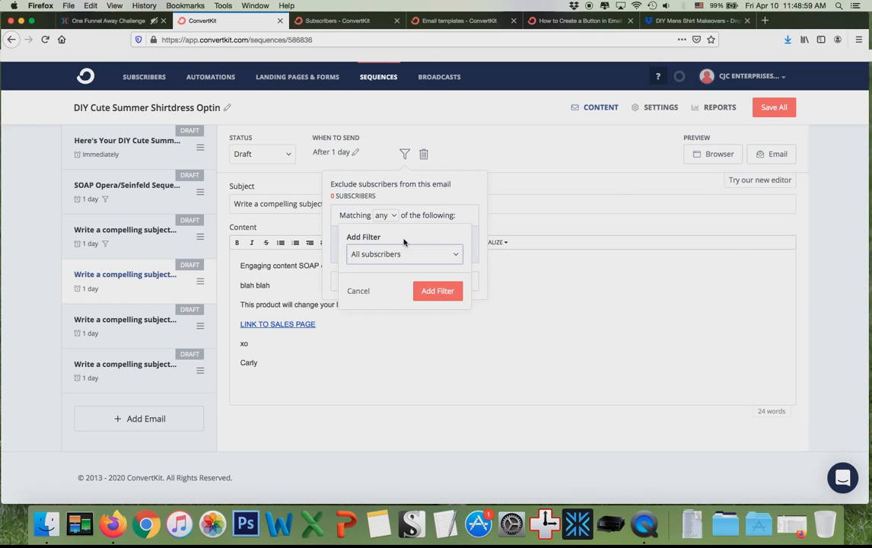
left_click(395, 254)
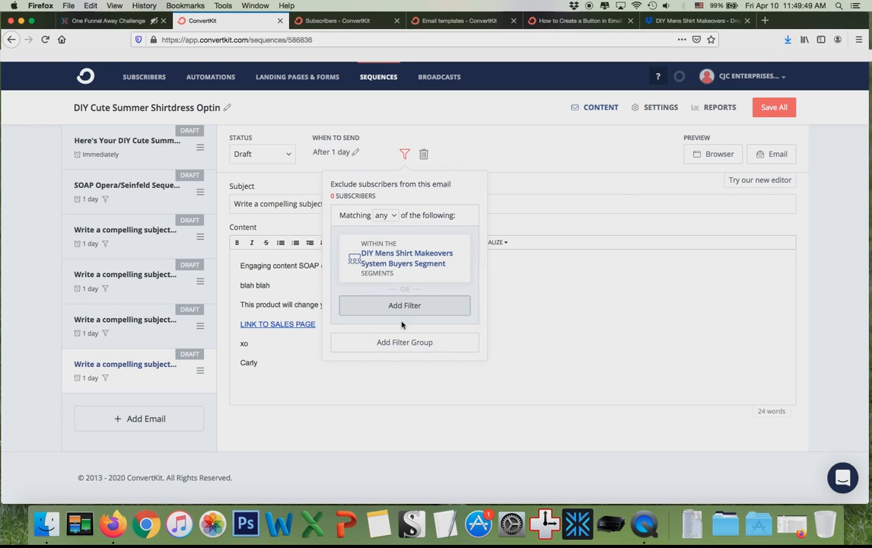
left_click(378, 368)
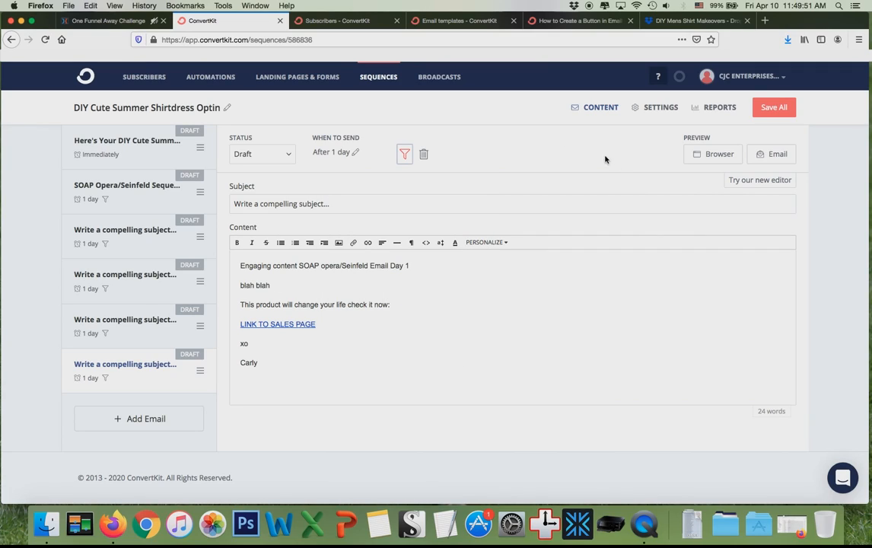
left_click(776, 108)
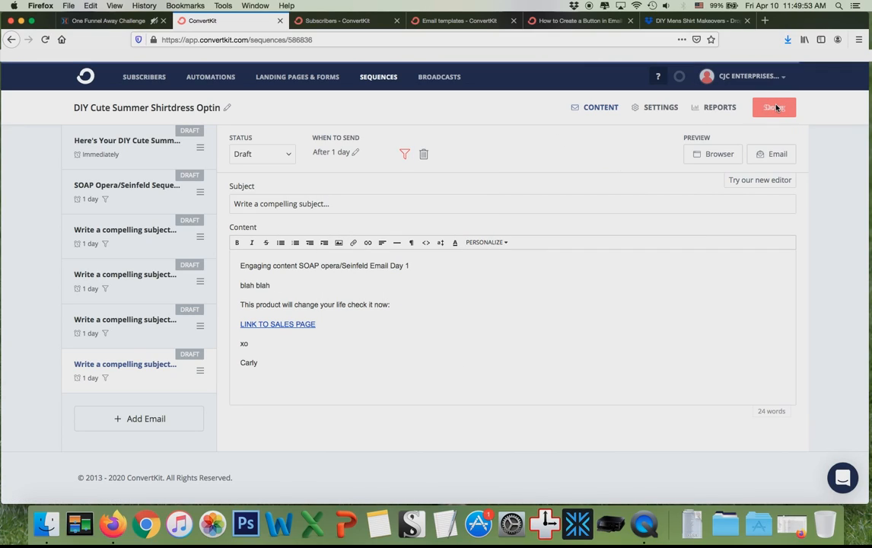